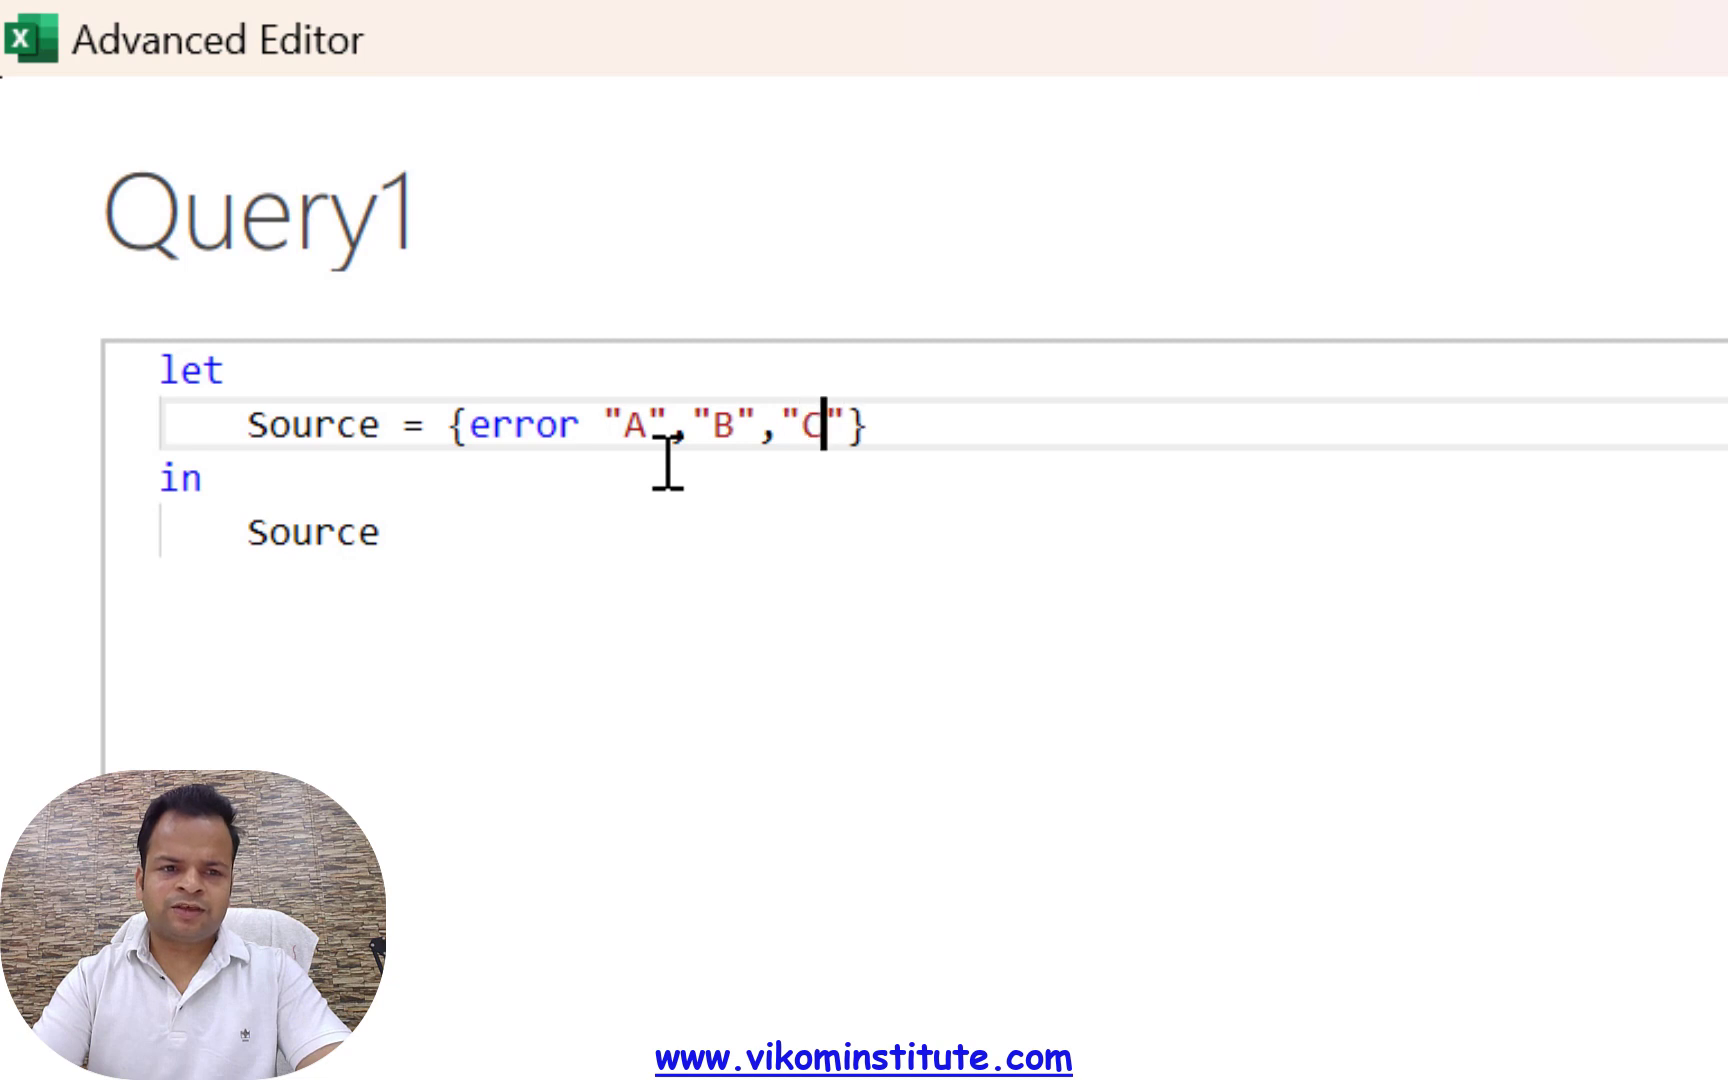
# Append error "F" as the fourth item of the Source list, return item {0} from the list, and apply the query code
pyautogui.write(',error ')
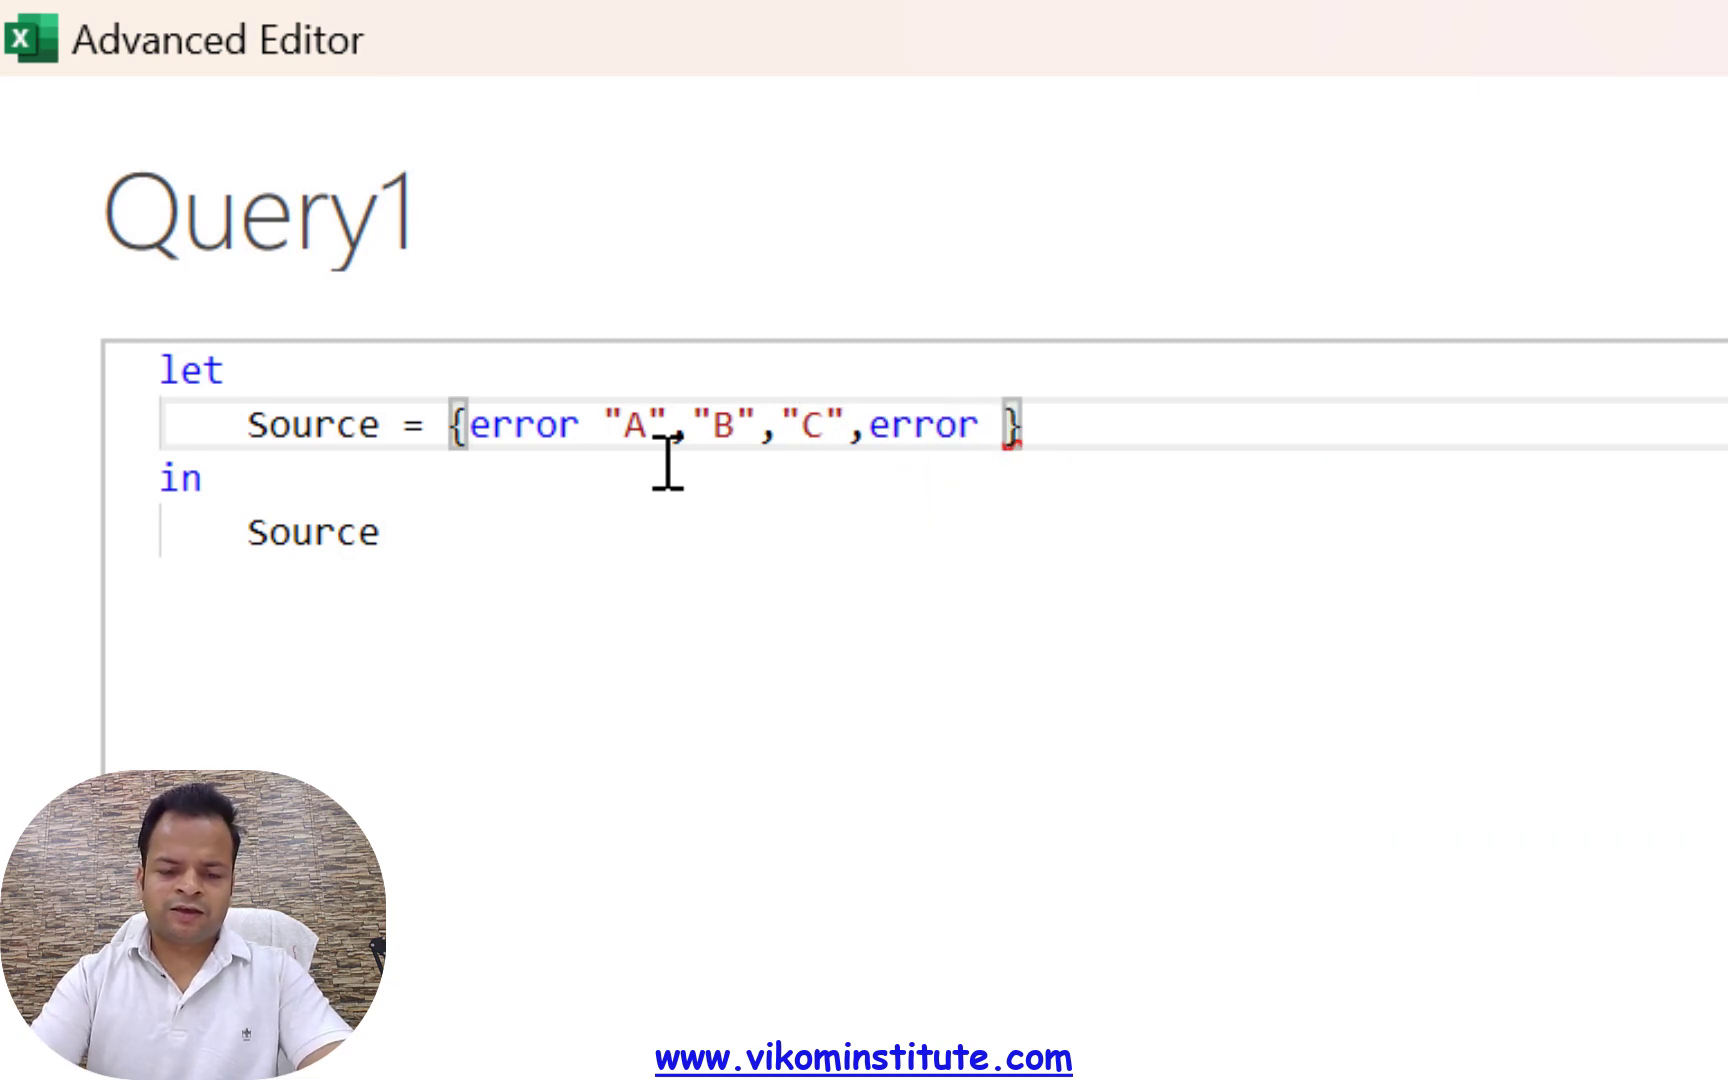
pyautogui.write('"F')
pyautogui.press('Right')
pyautogui.press('Right')
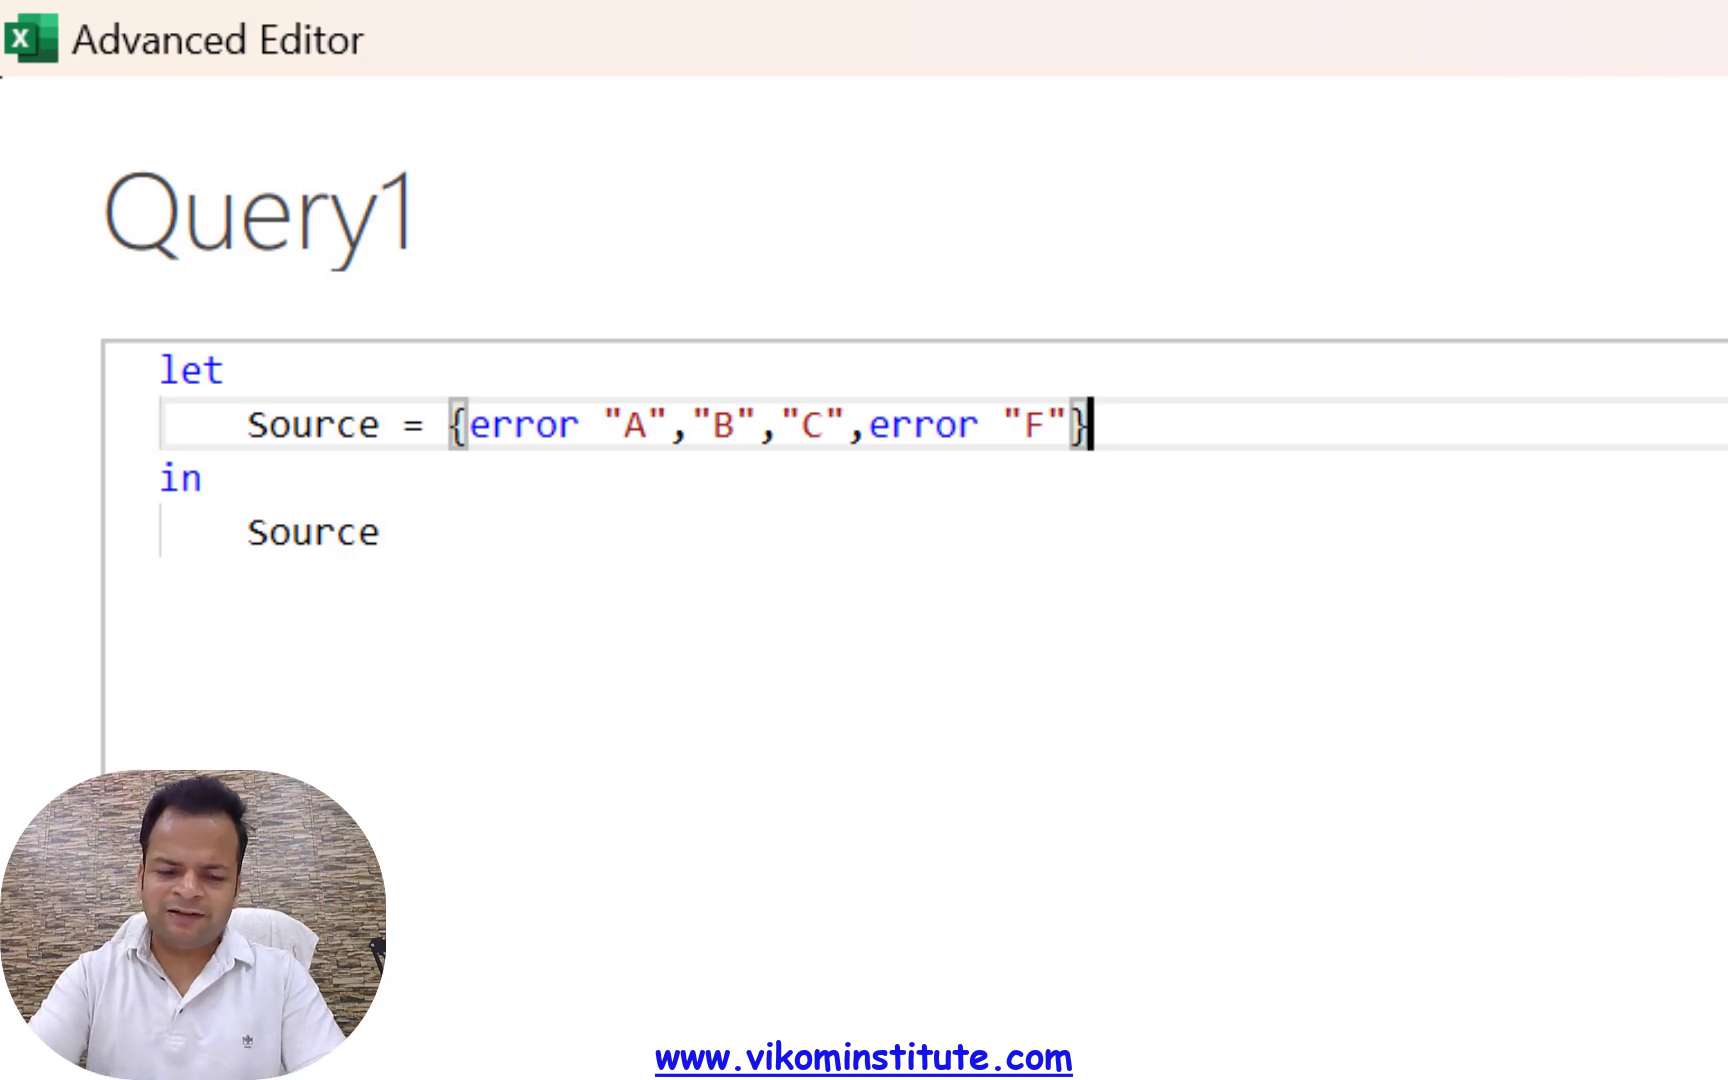
pyautogui.write('{0')
pyautogui.click(1293, 1012)
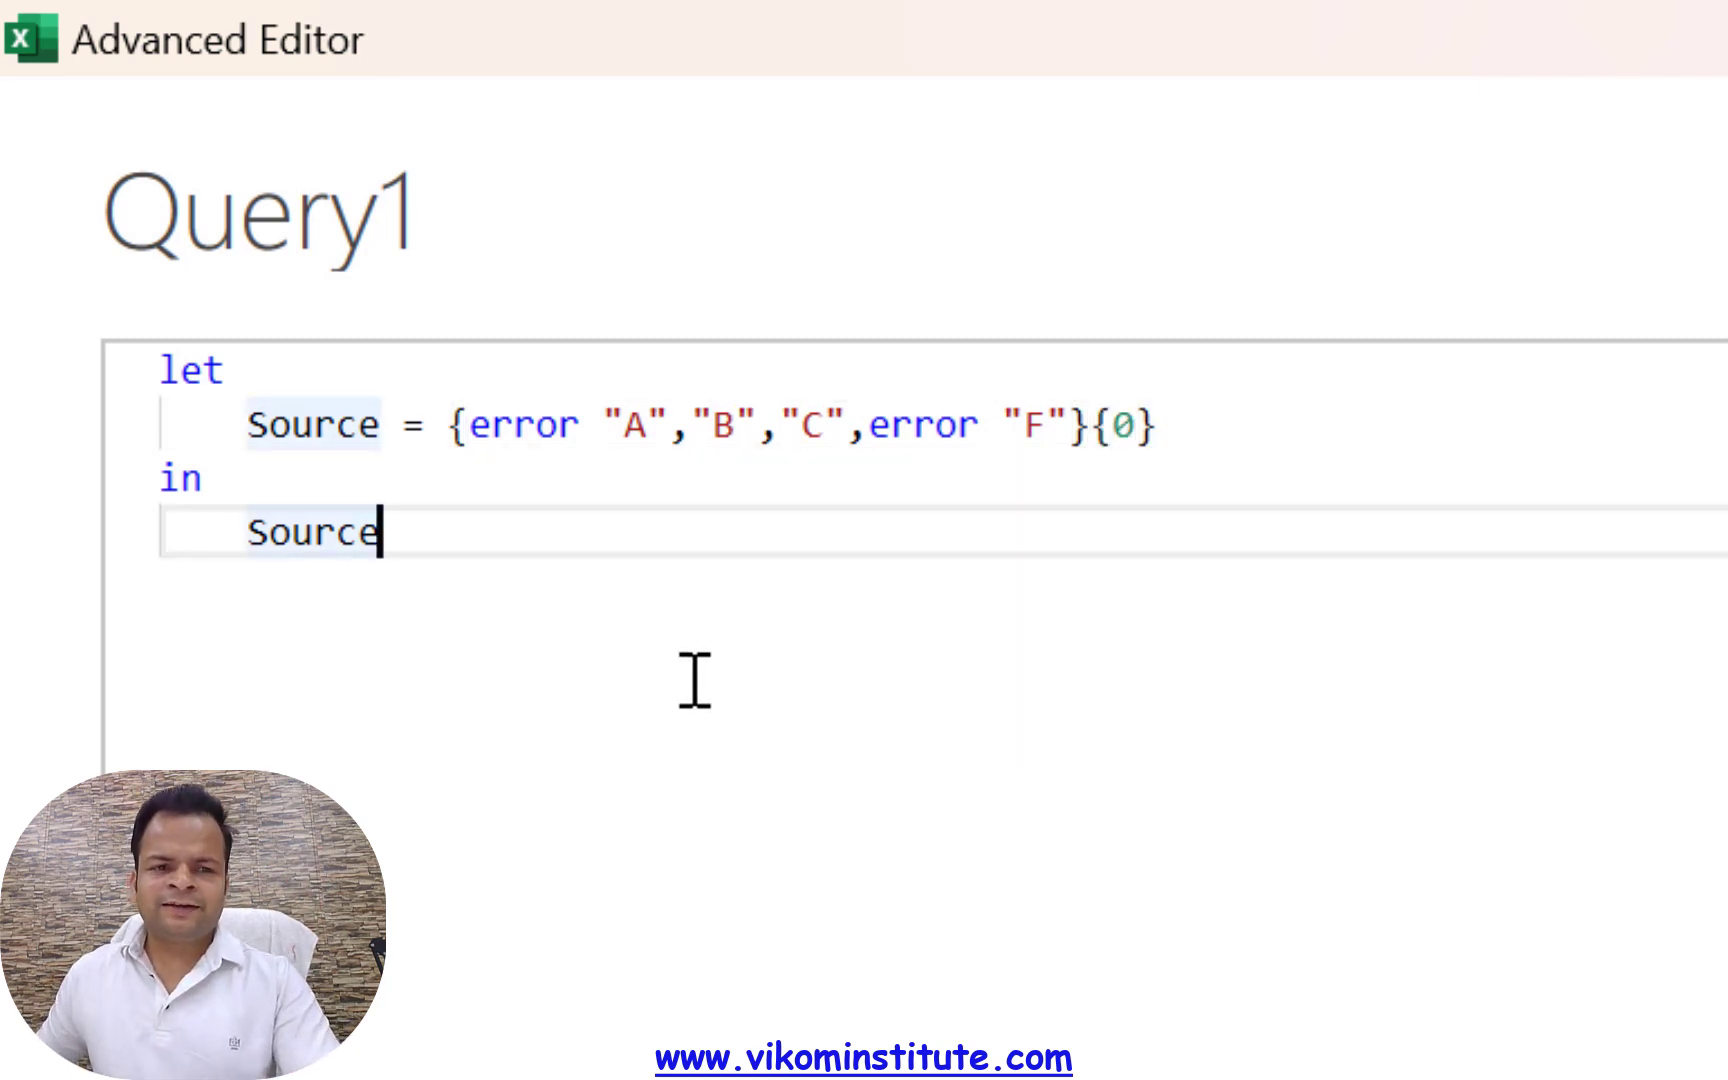
pyautogui.click(1170, 812)
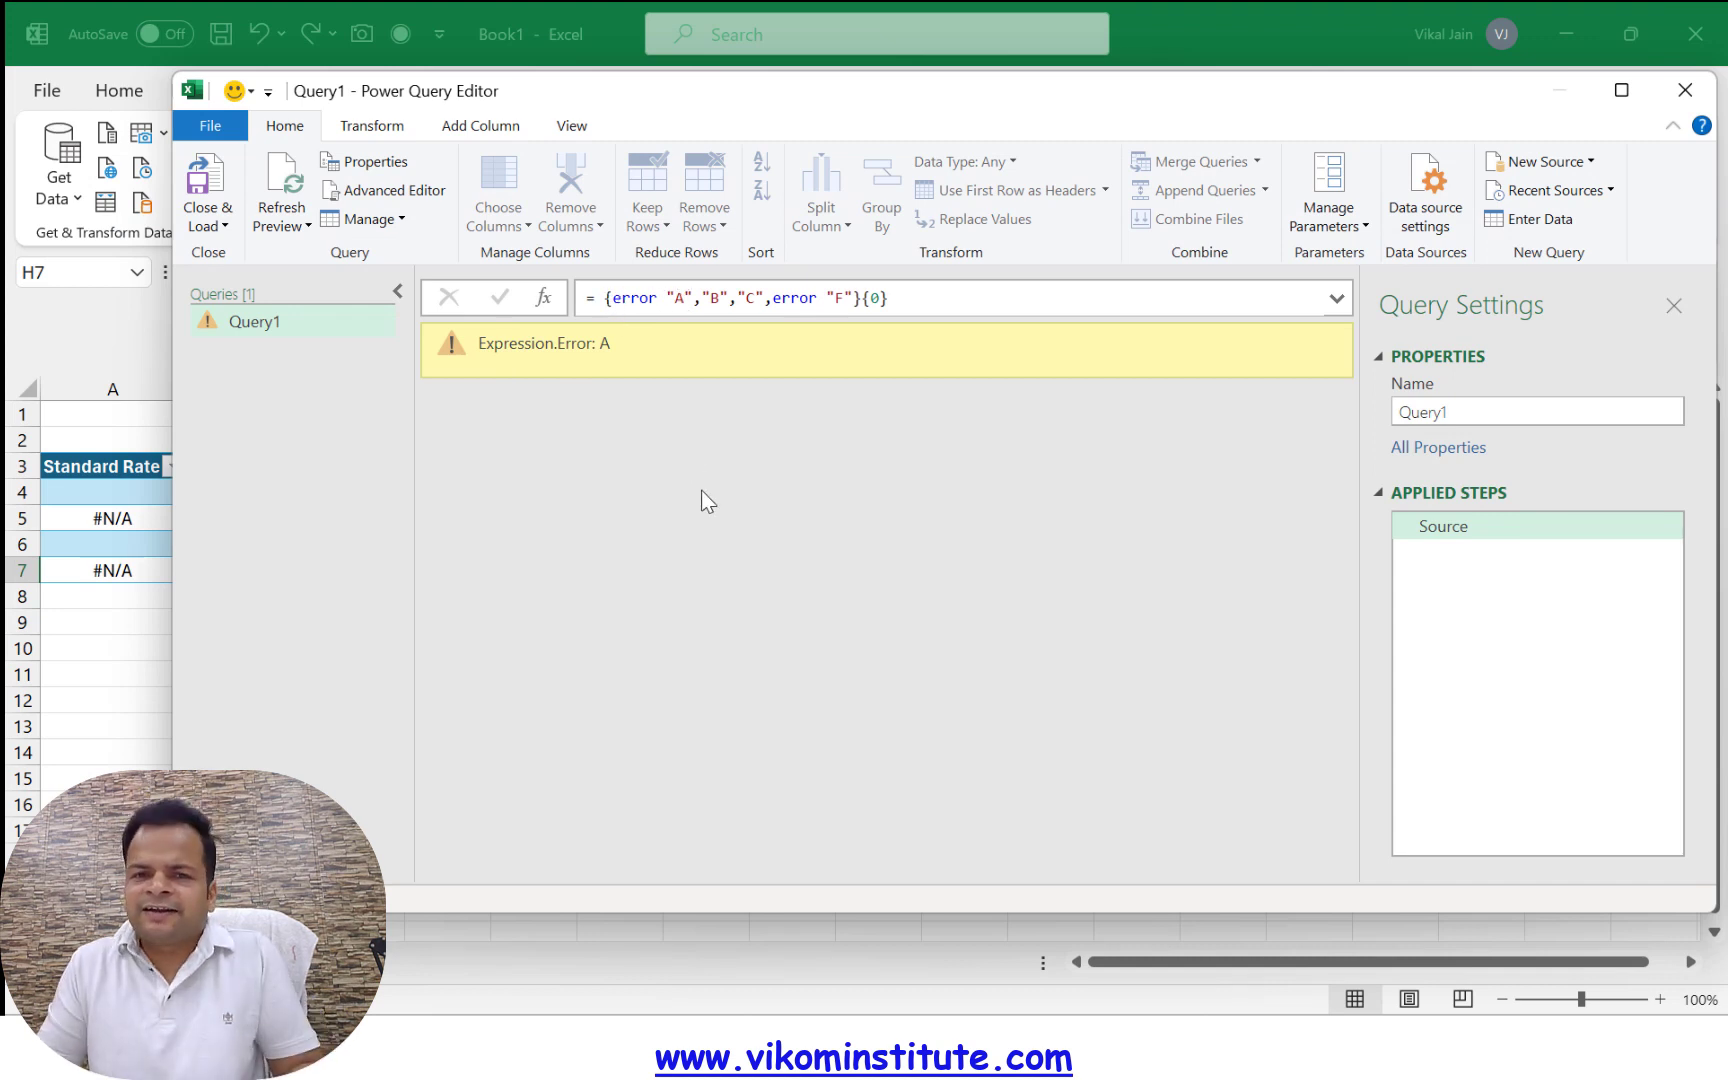
# Reopen the query code, put try before the Source list expression, and copy that whole expression including its {0} index
pyautogui.click(404, 194)
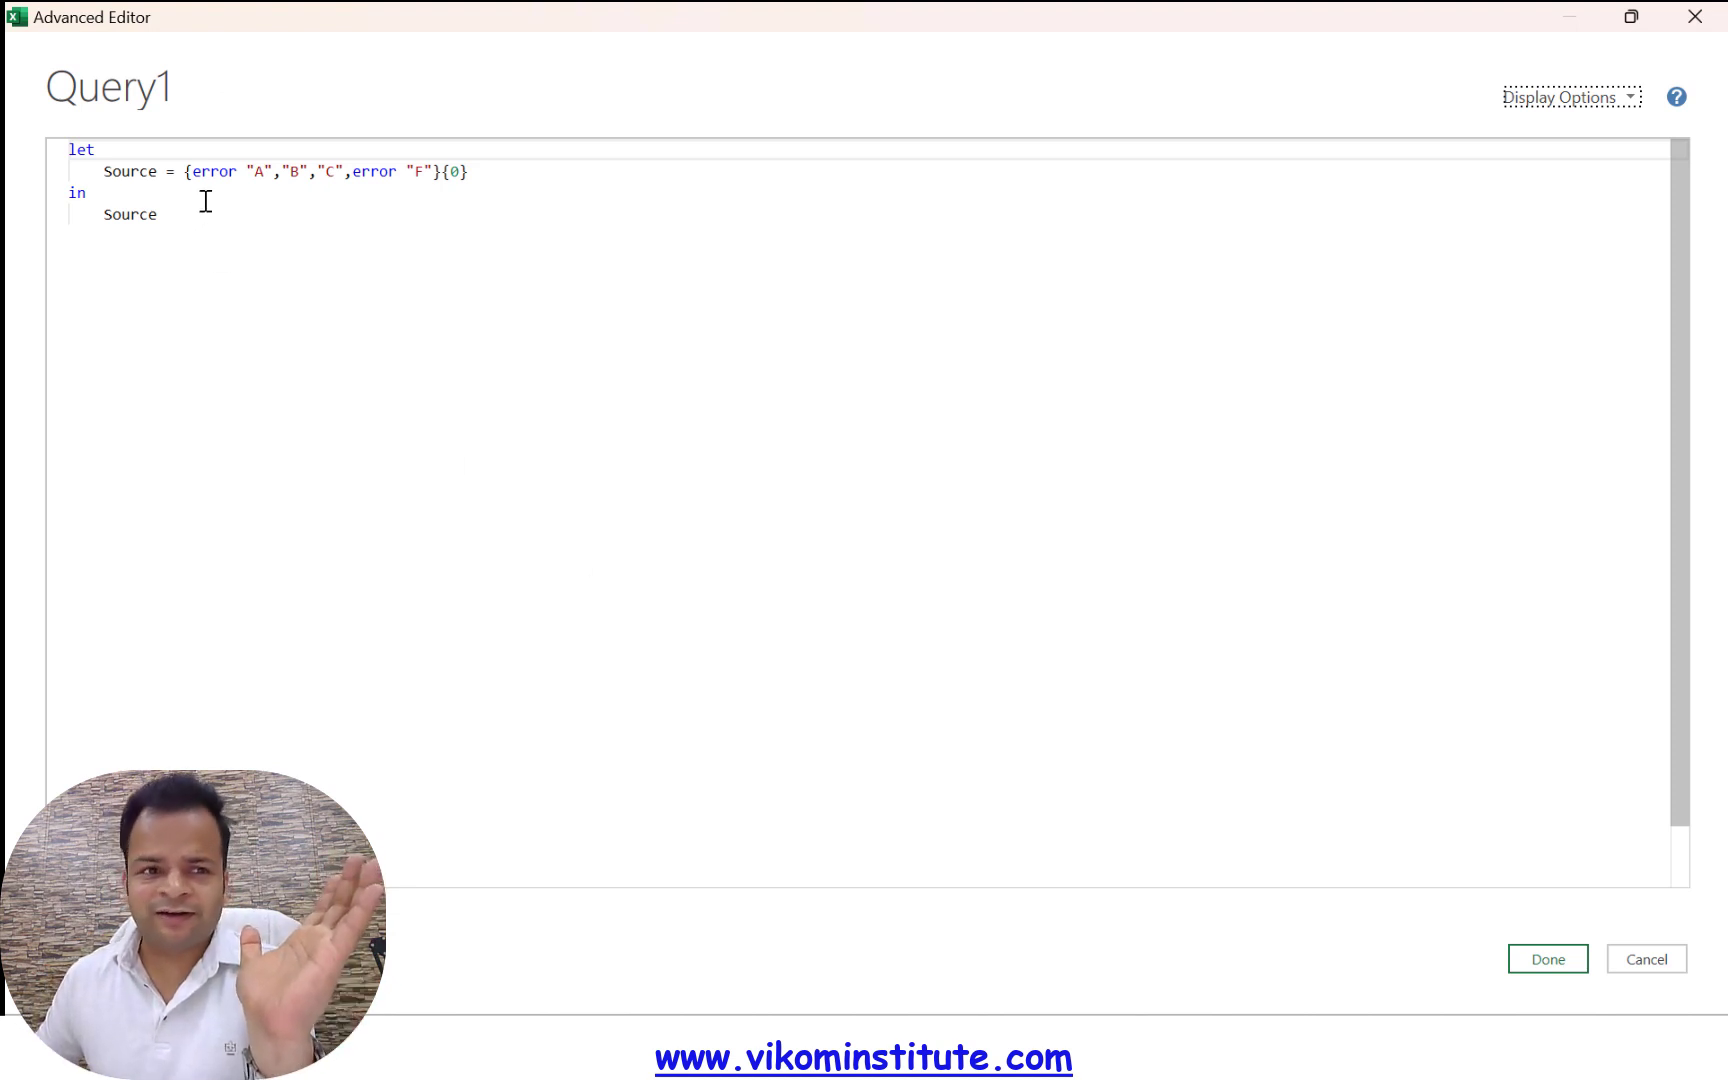
pyautogui.click(183, 172)
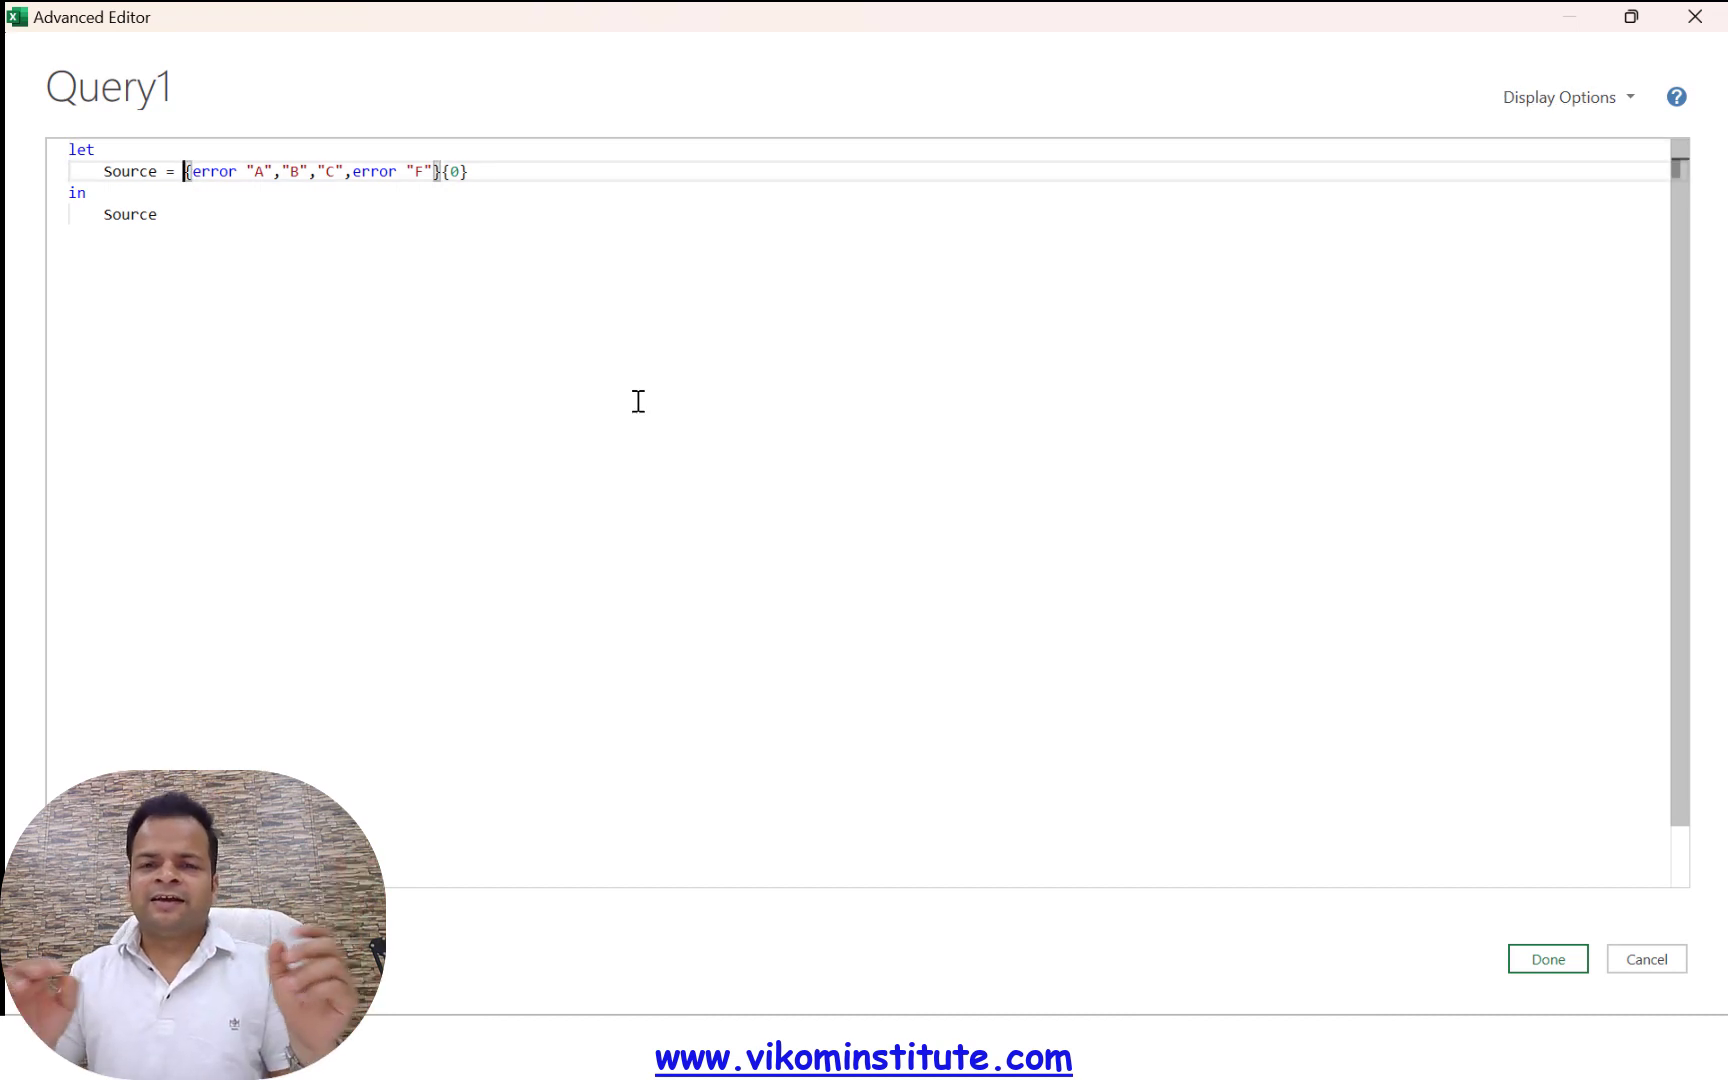
pyautogui.write('try')
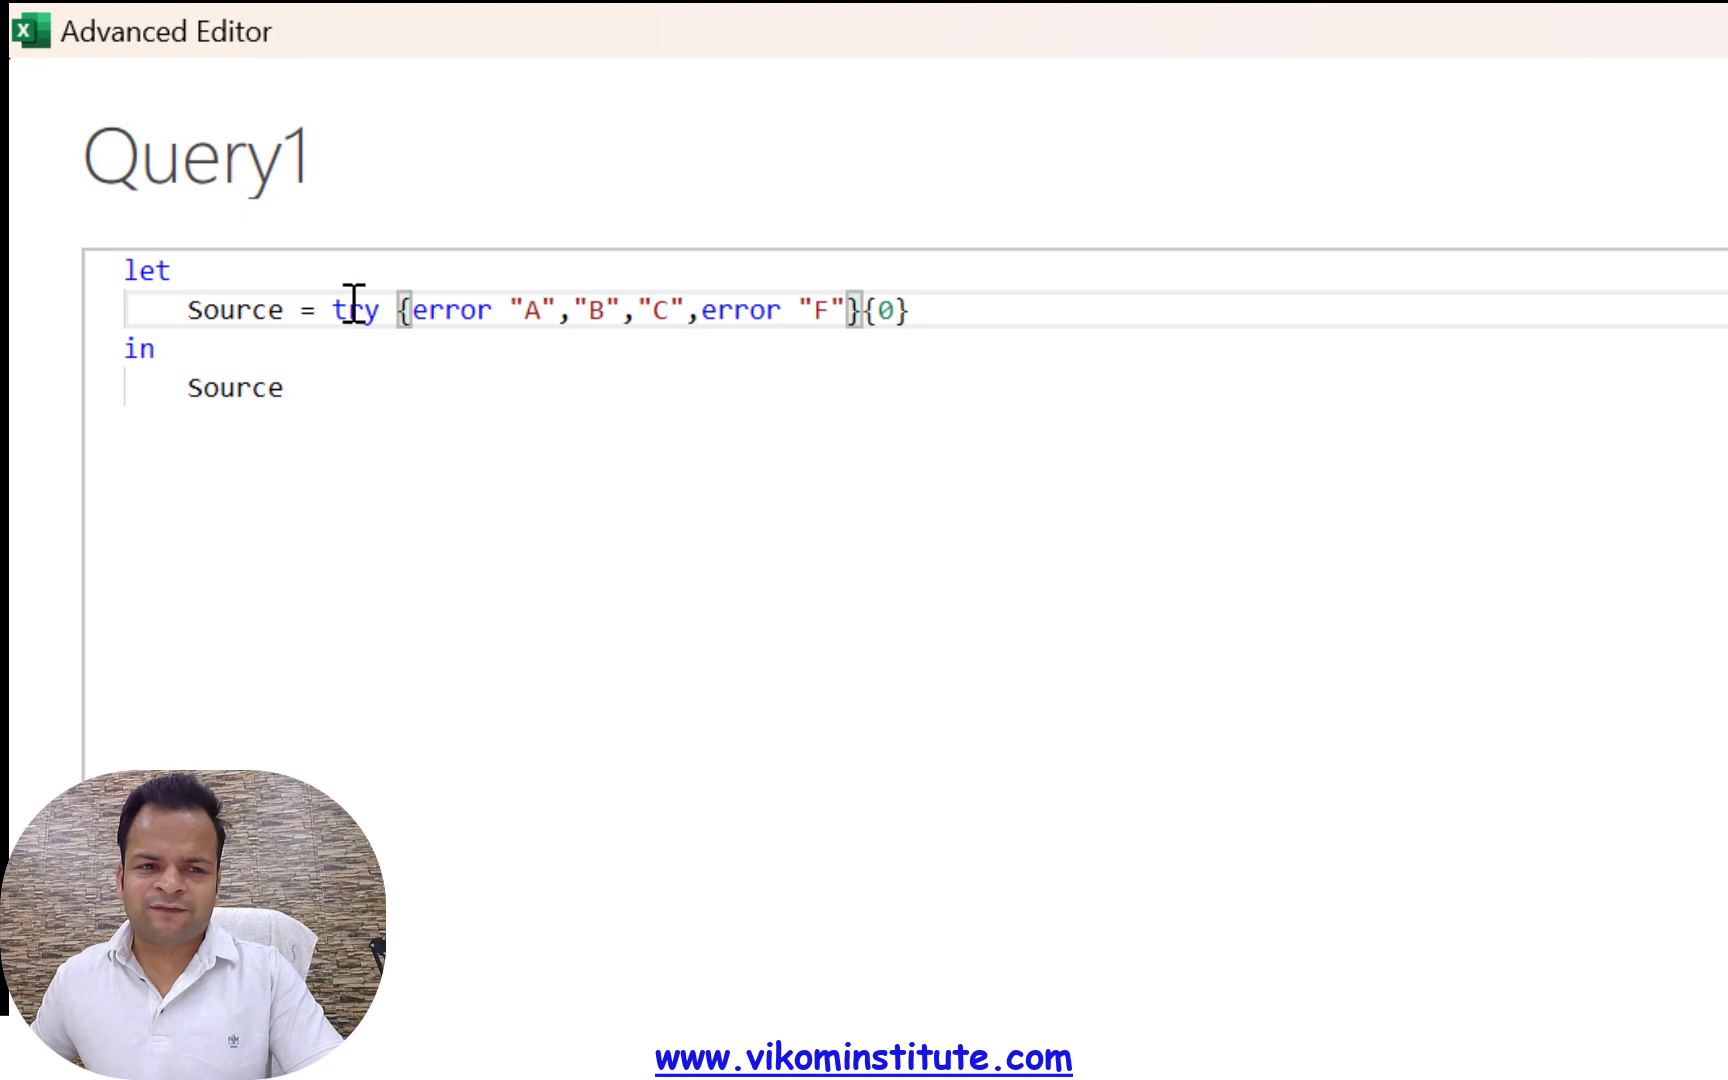
pyautogui.click(928, 311)
pyautogui.moveTo(910, 311); pyautogui.dragTo(397, 311)
pyautogui.hotkey('ctrl', 'c')
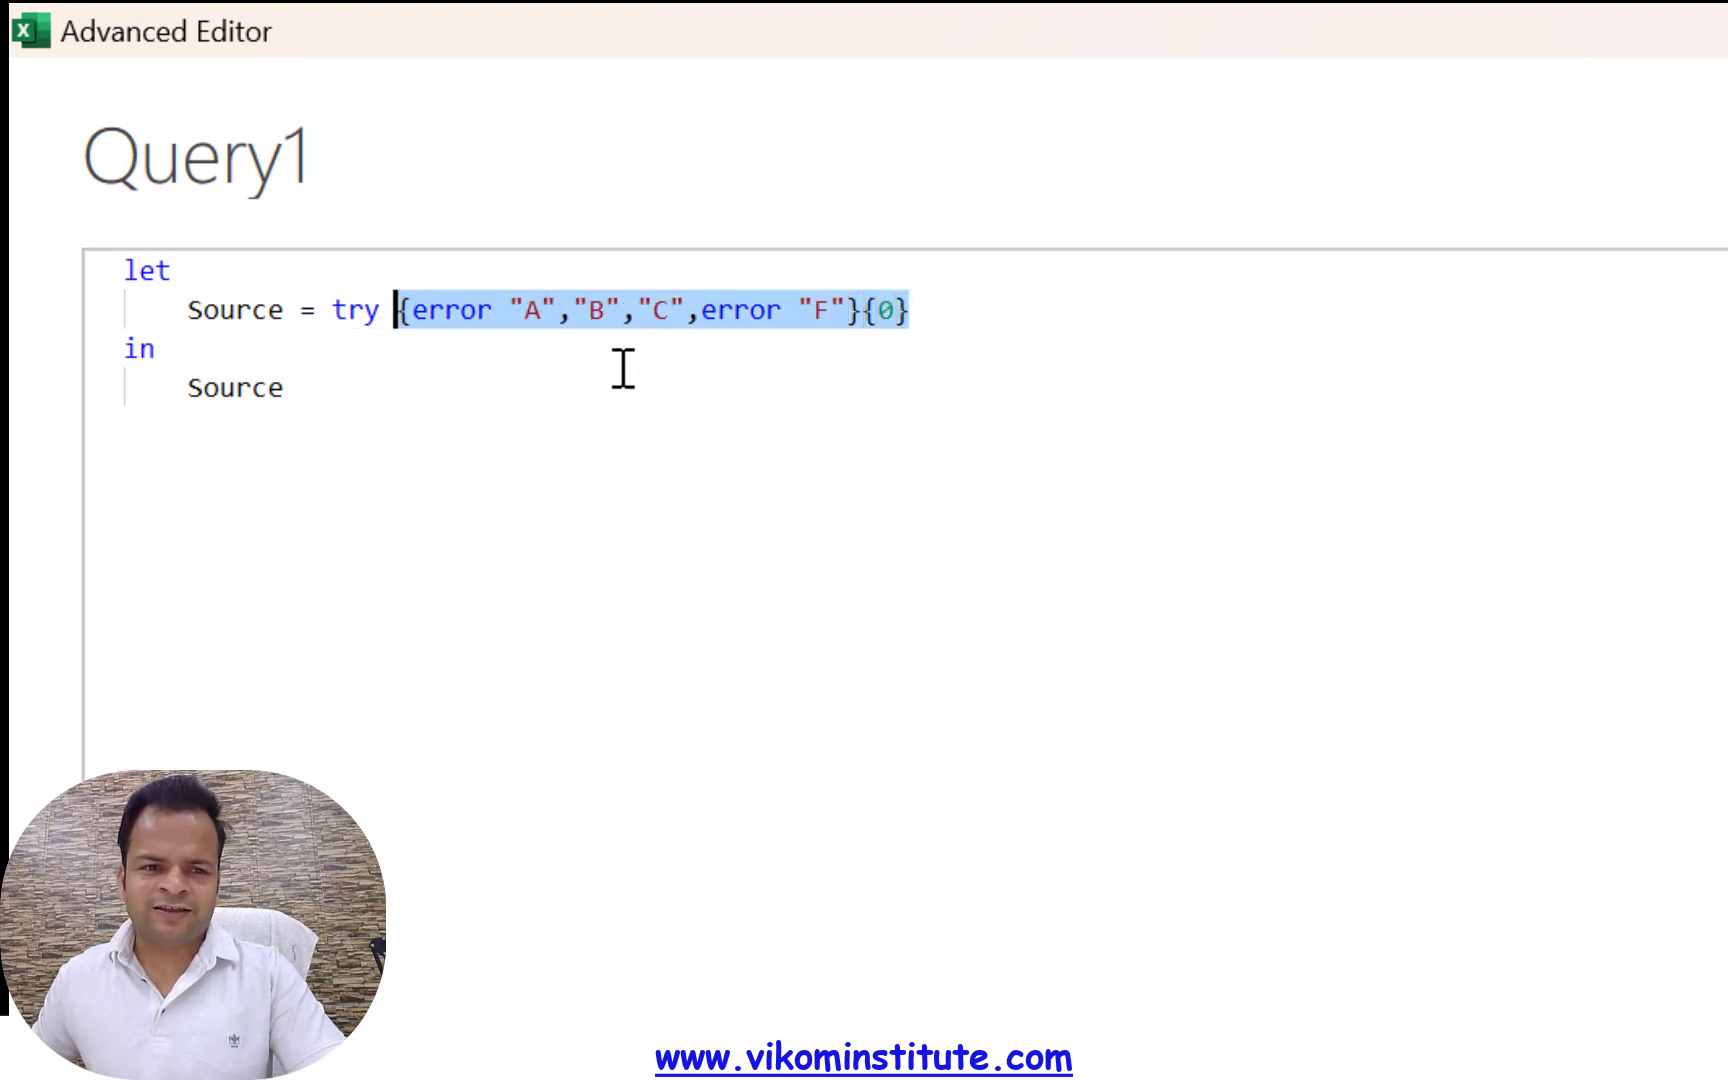
pyautogui.click(962, 311)
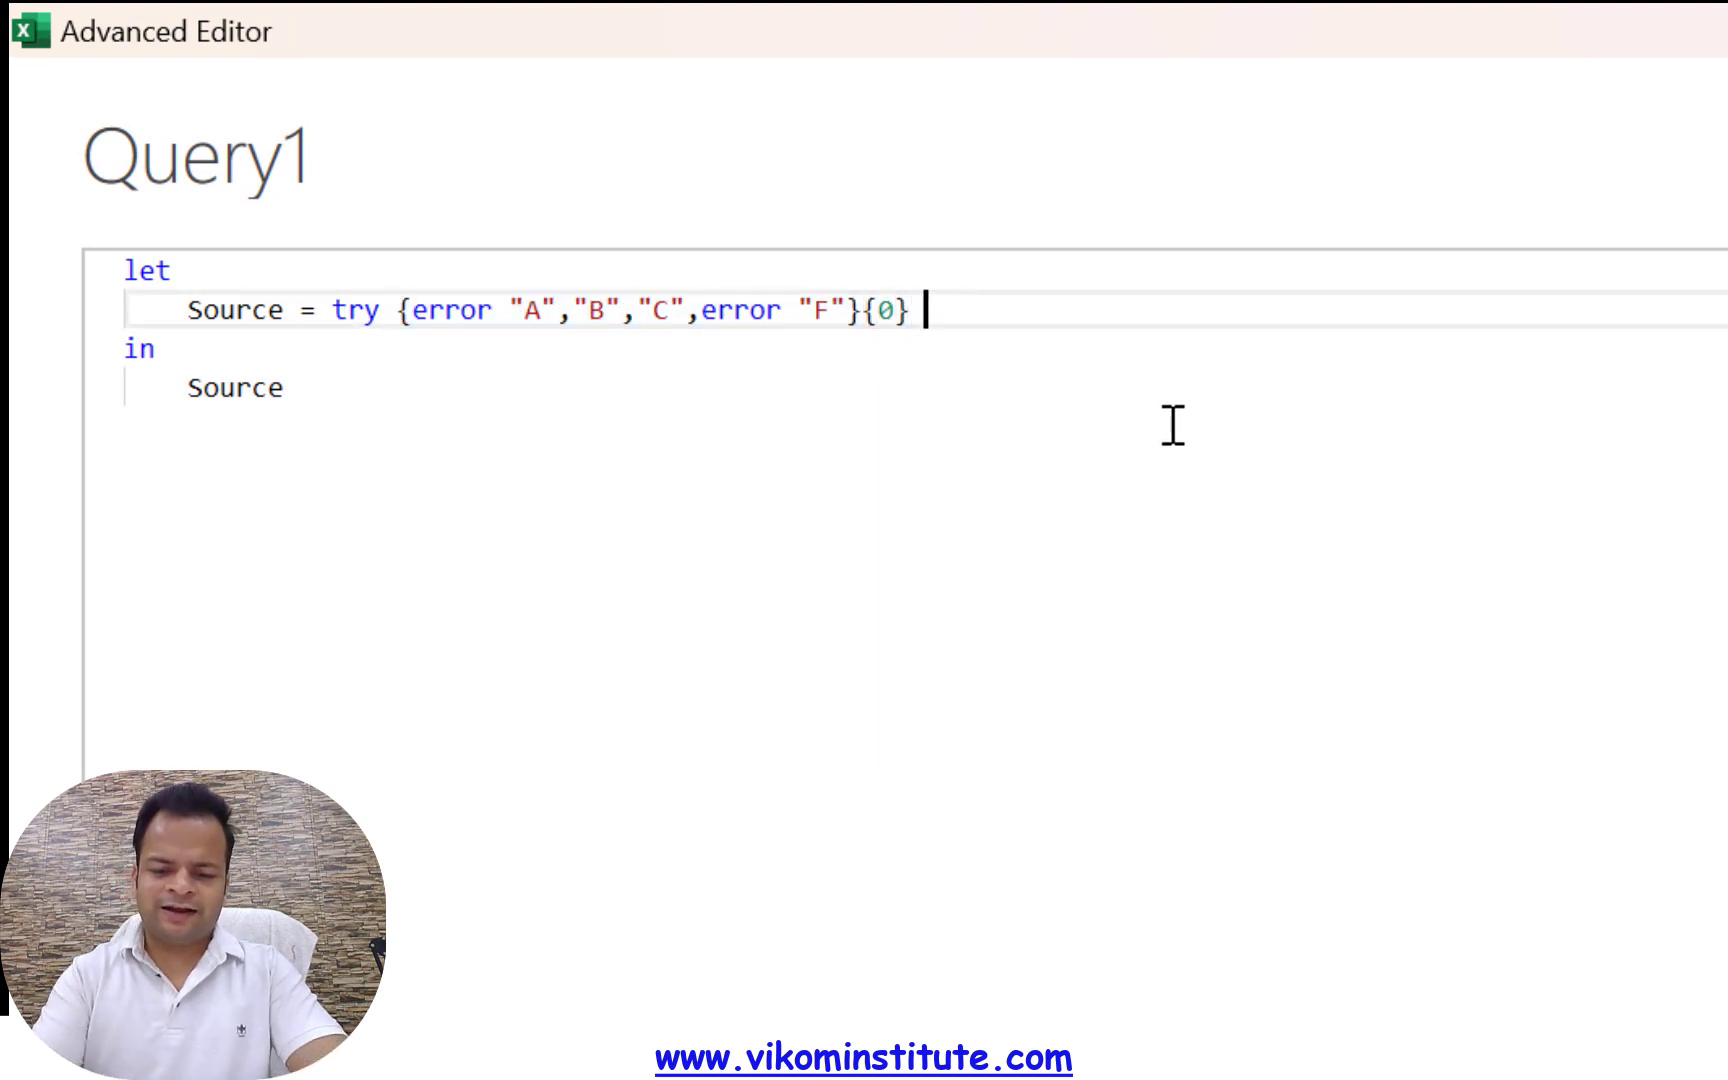
# Add an otherwise clause with the copied list expression, change its index to {2}, and apply the query code
pyautogui.write('otherwise')
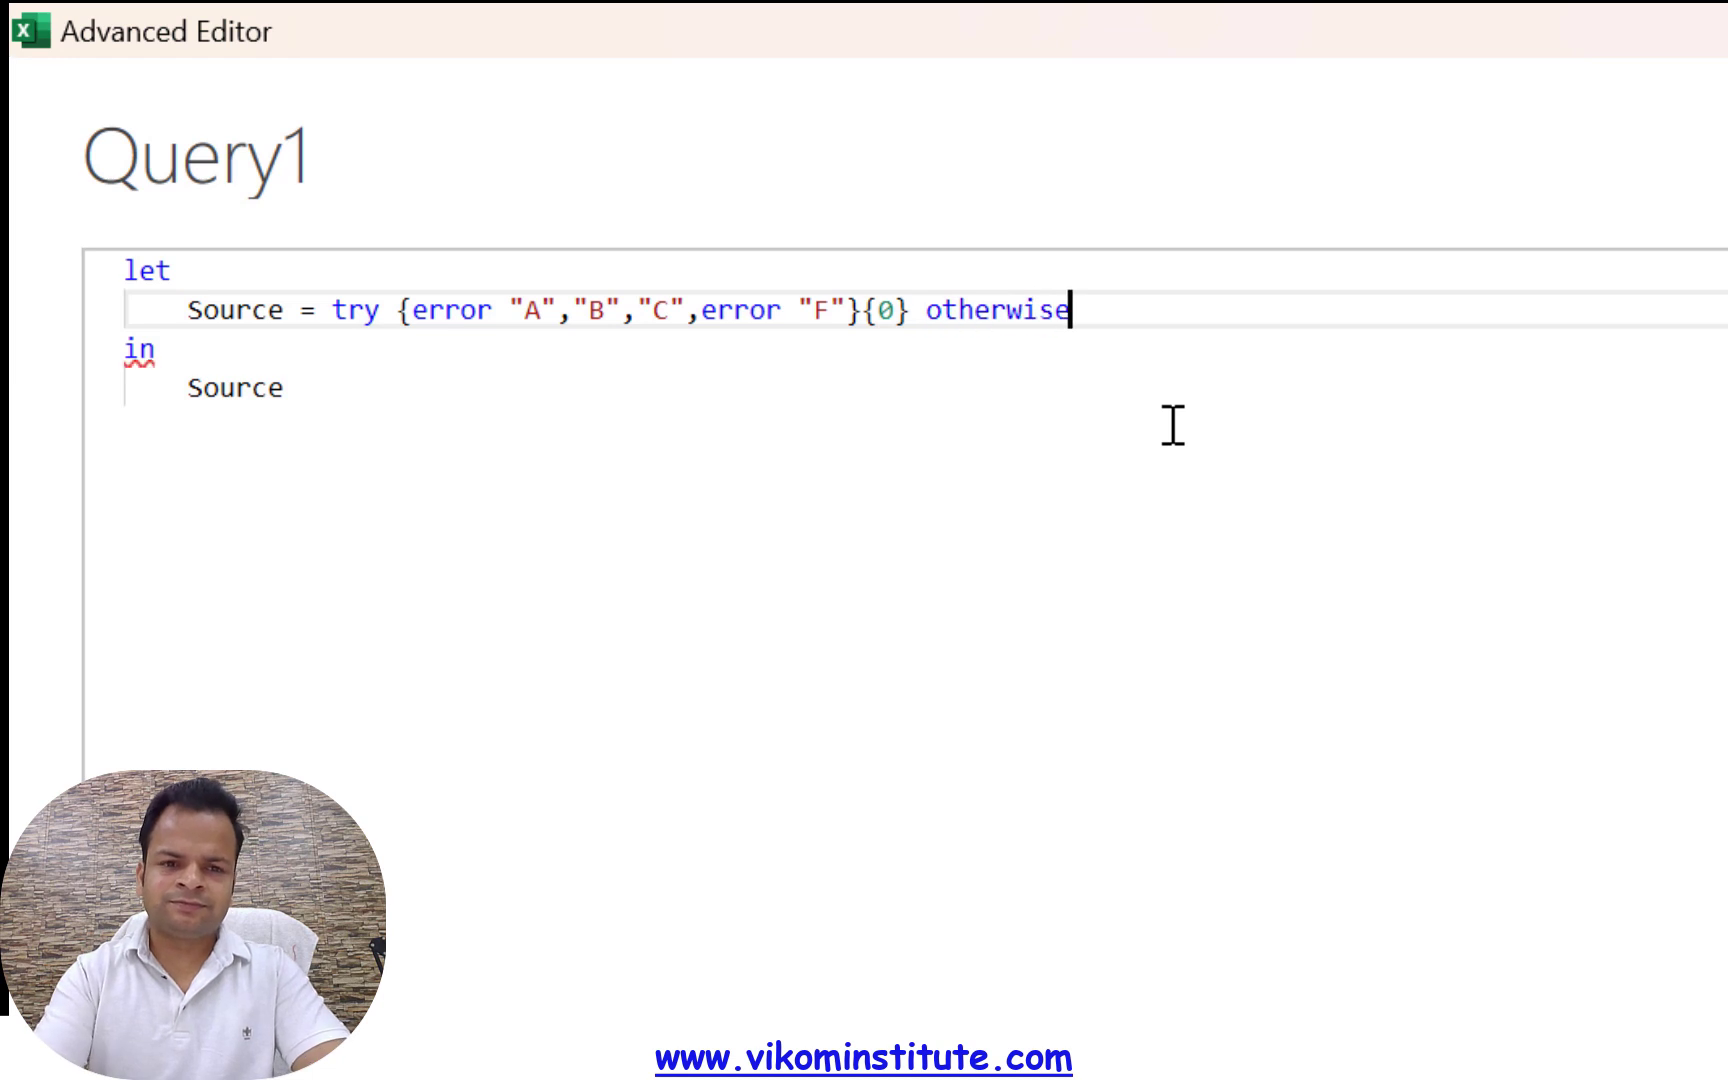
pyautogui.hotkey('ctrl', 'v')
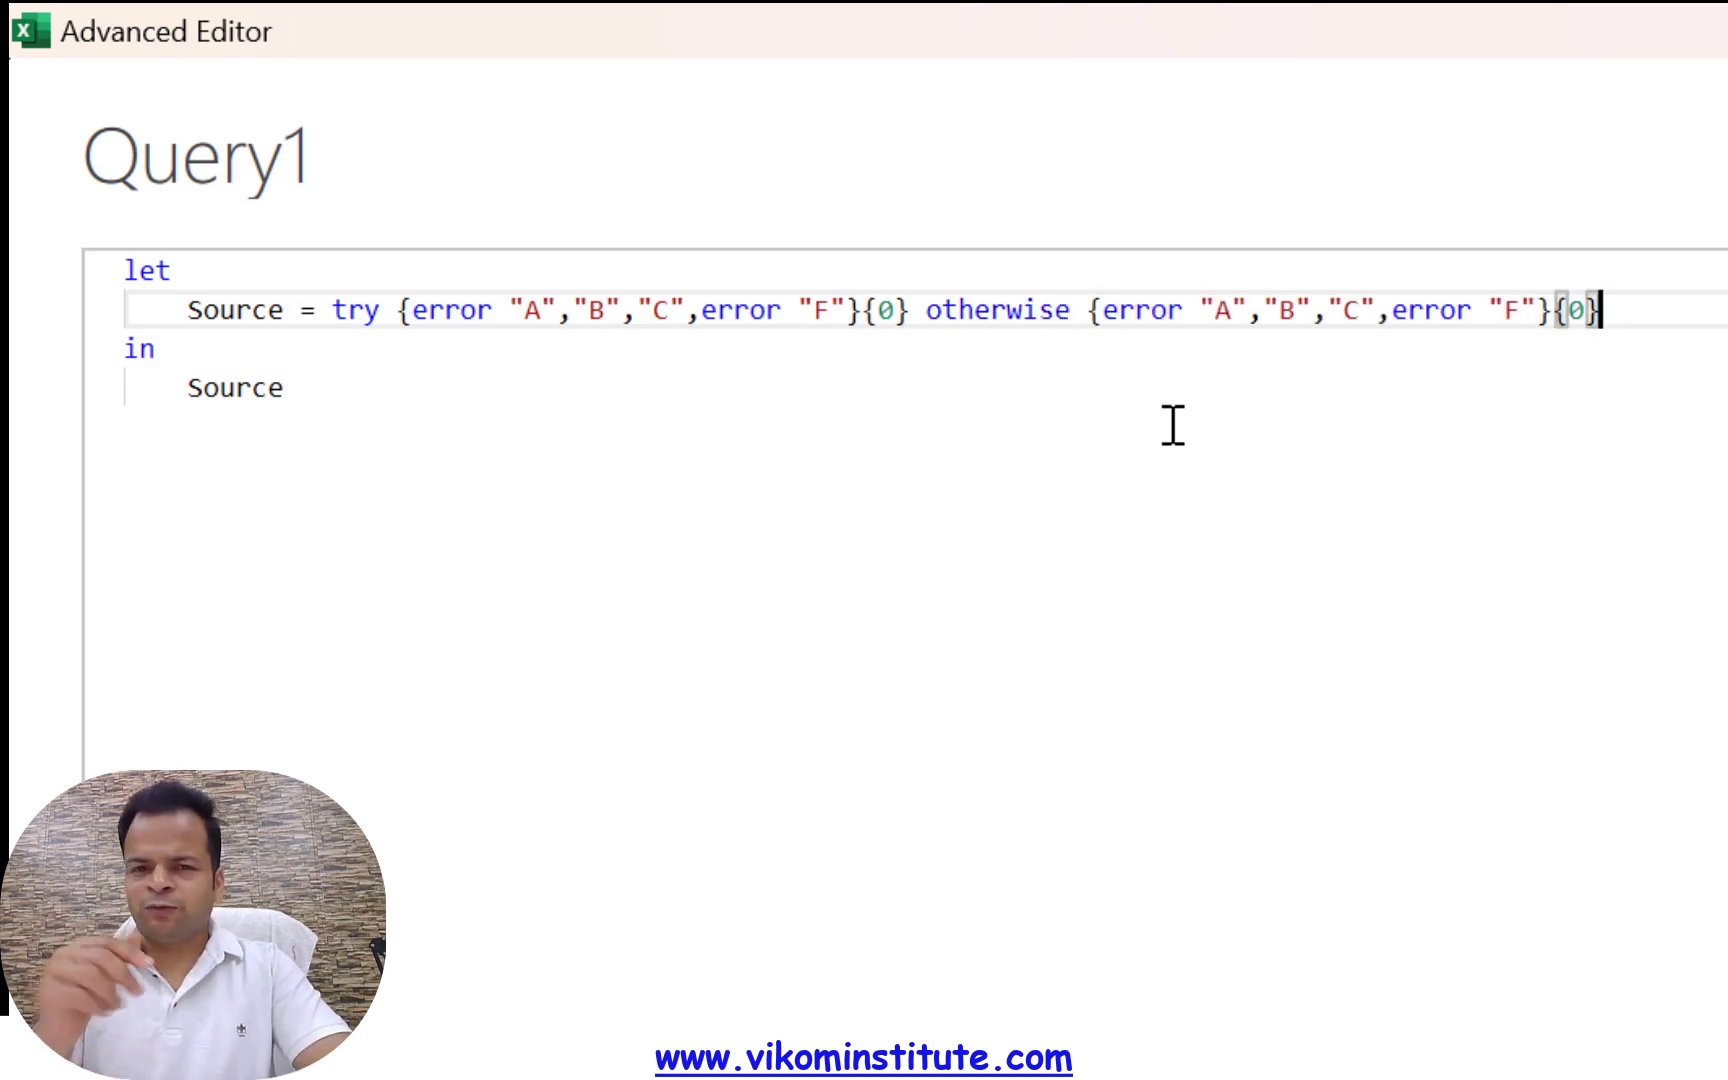
pyautogui.press('Left')
pyautogui.hotkey('shift', 'Left')
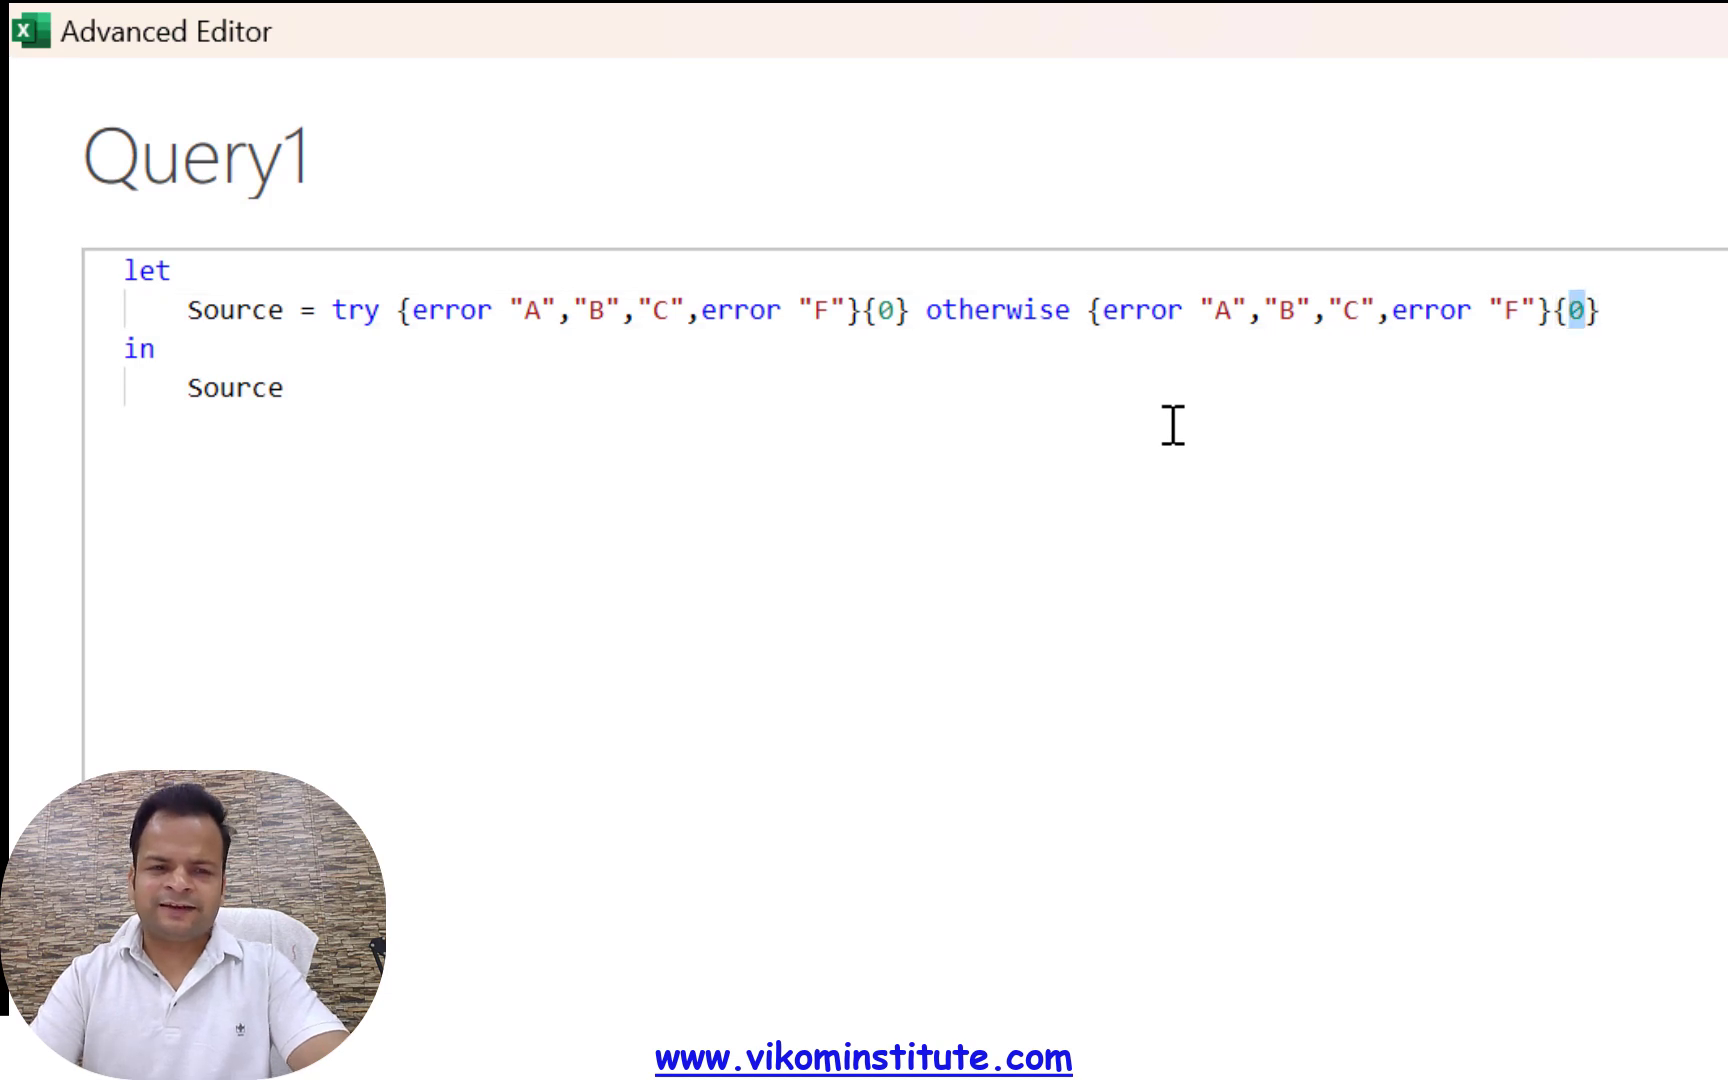
pyautogui.write('2')
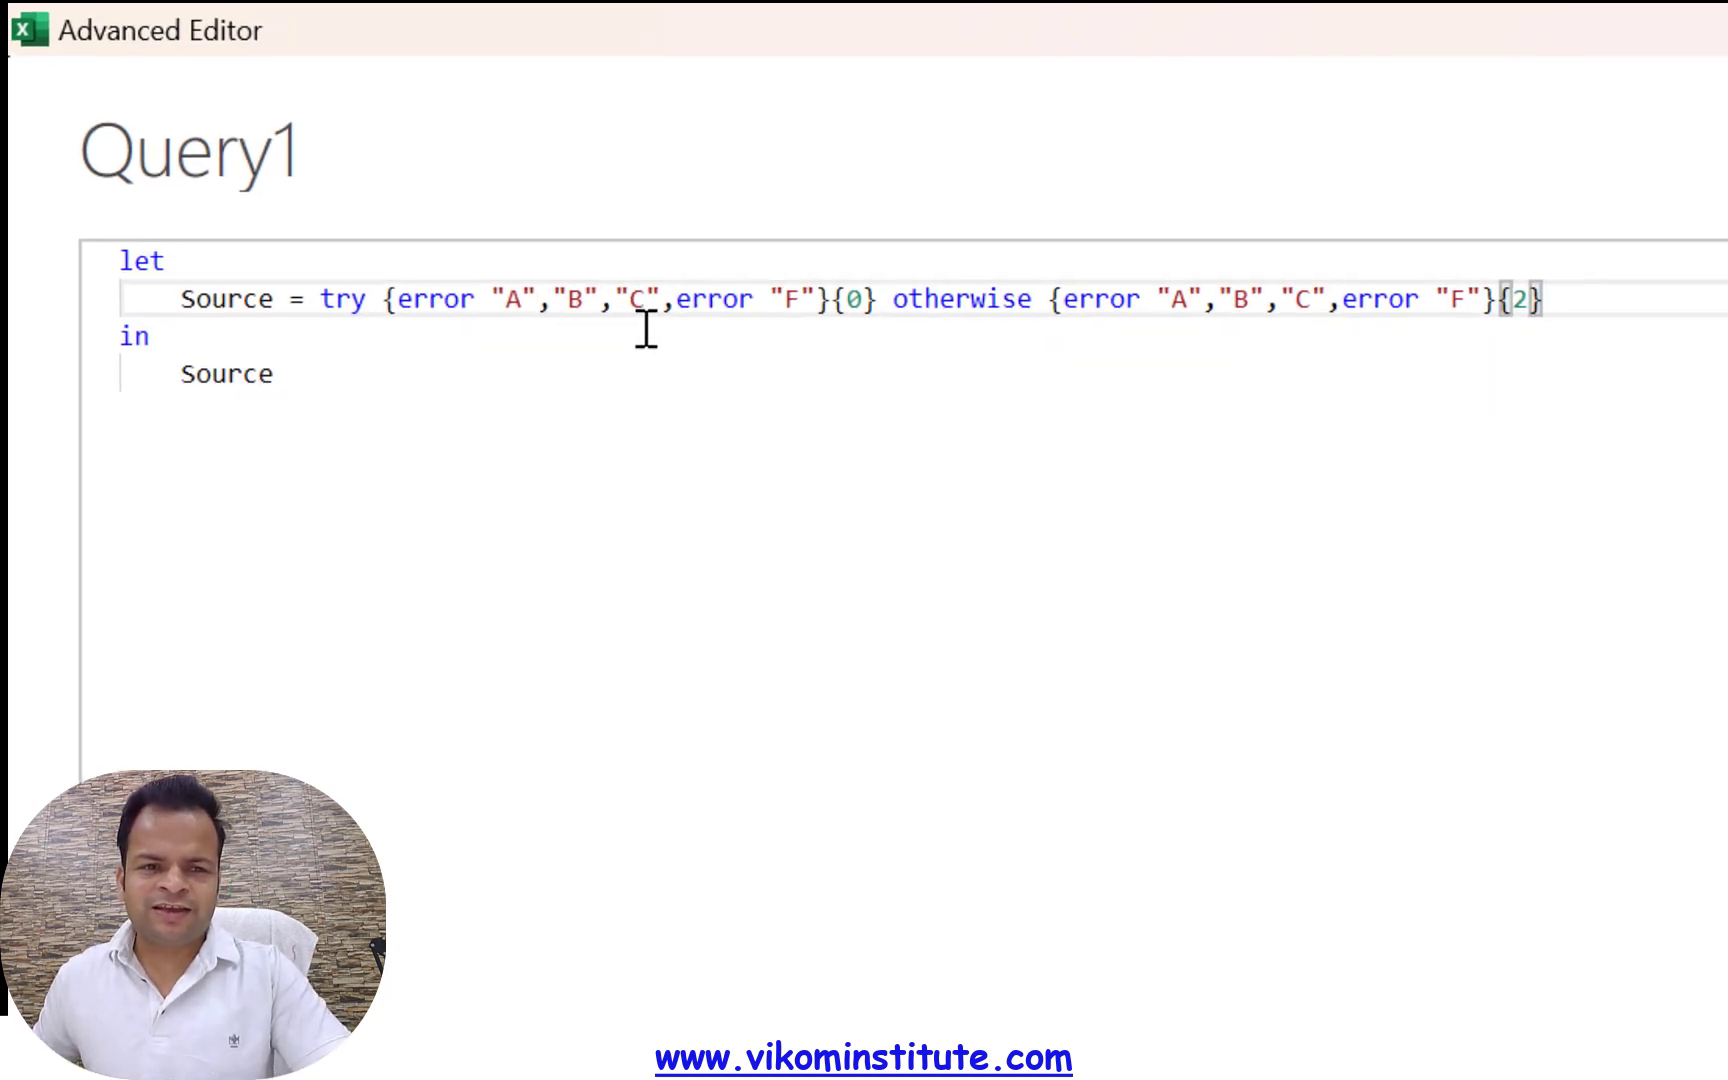
pyautogui.click(1530, 958)
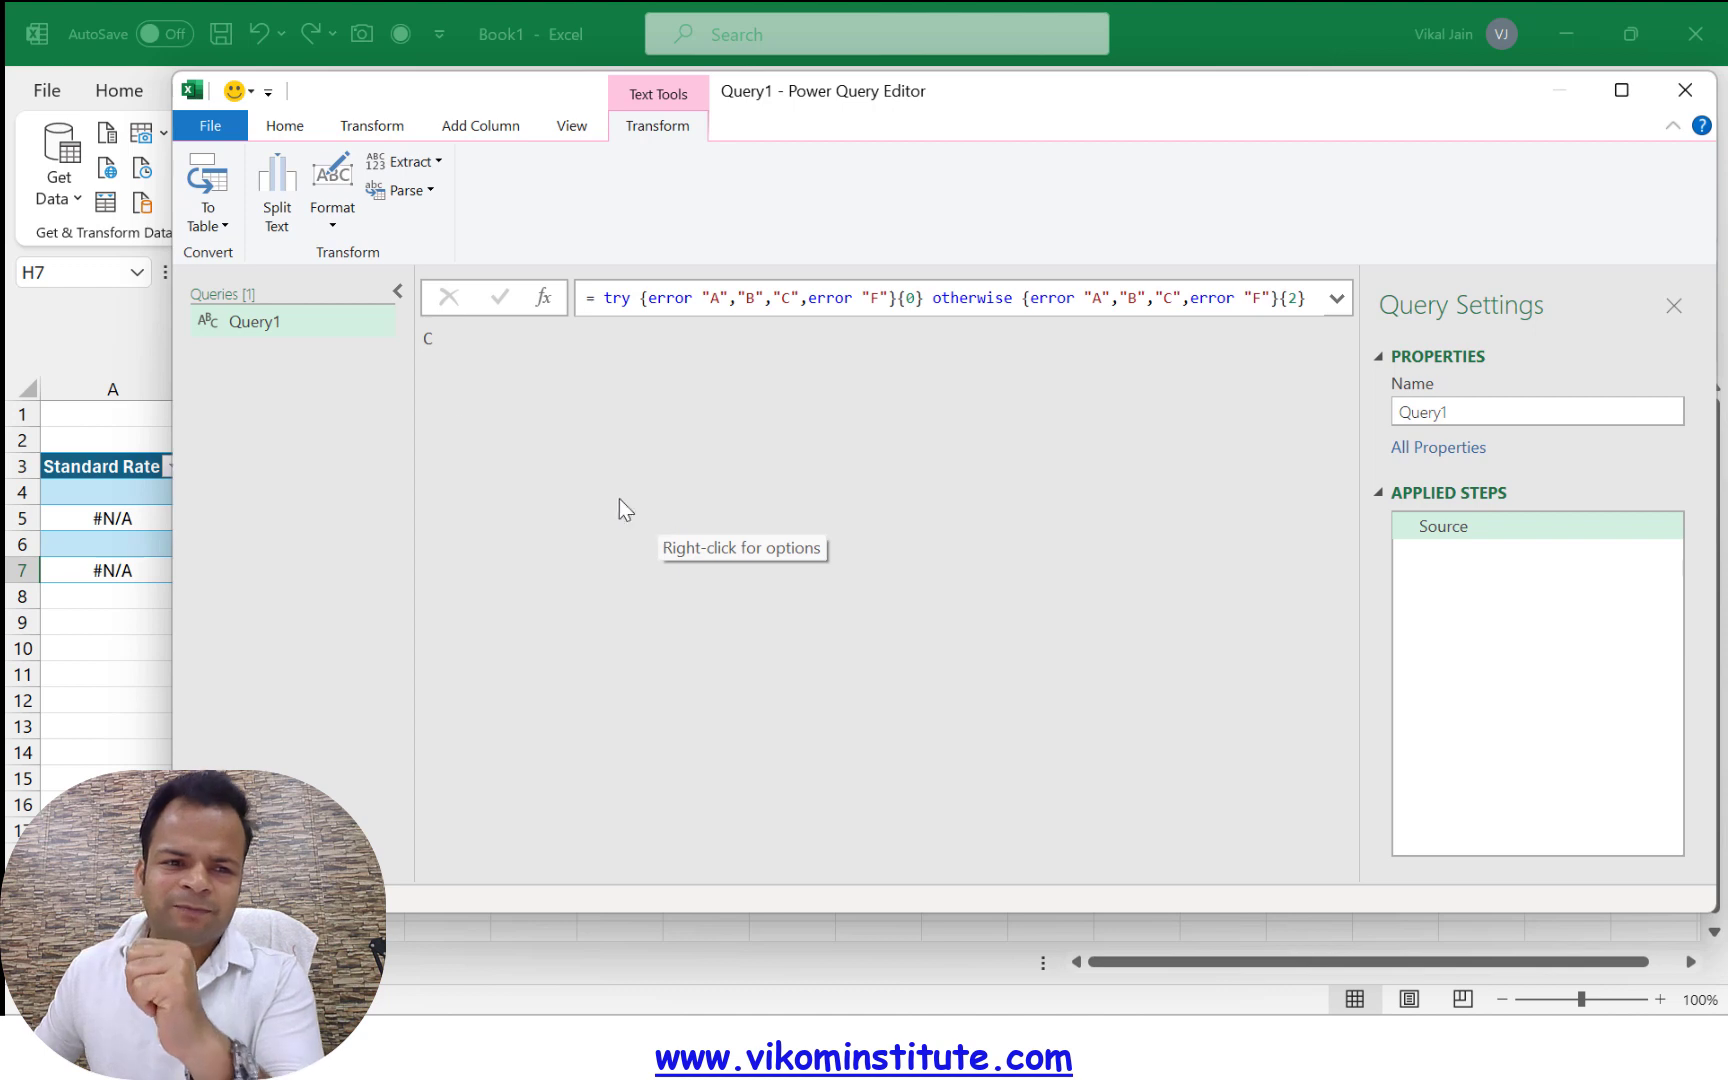
# Close and load Query1 to a worksheet, and return to the sheet with the rate table
pyautogui.click(230, 130)
pyautogui.click(261, 190)
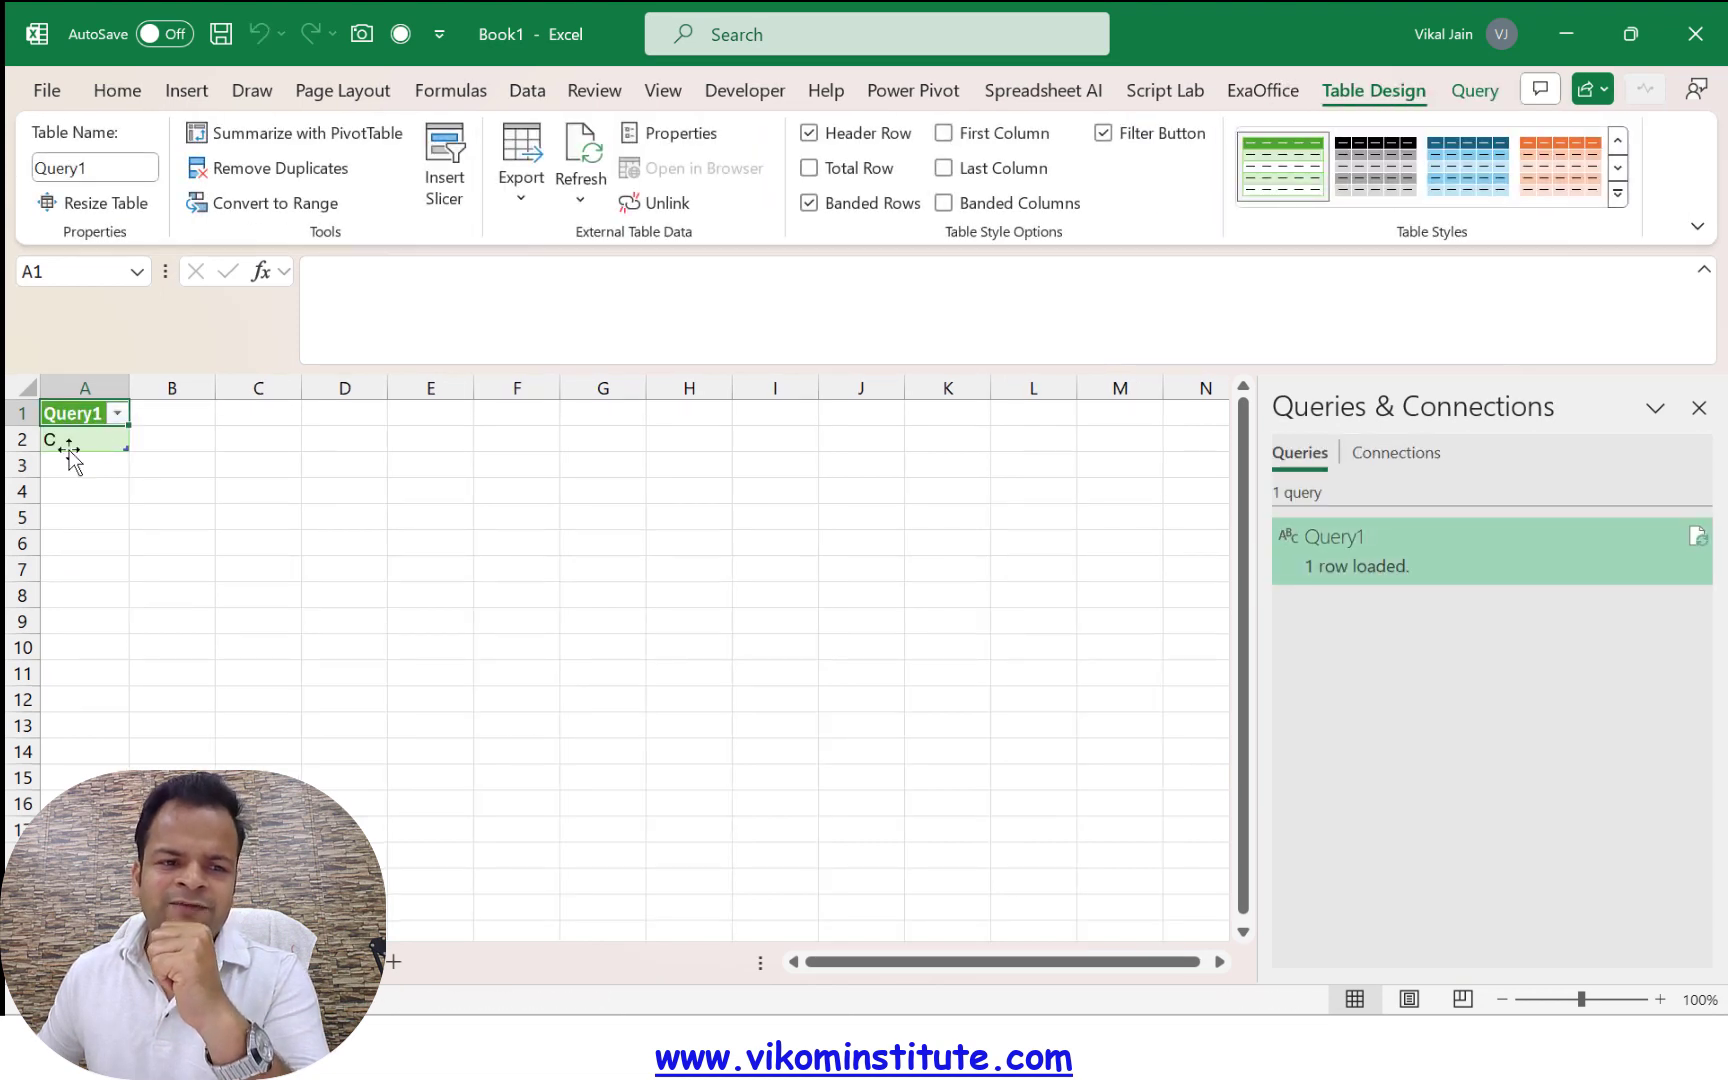
pyautogui.click(325, 962)
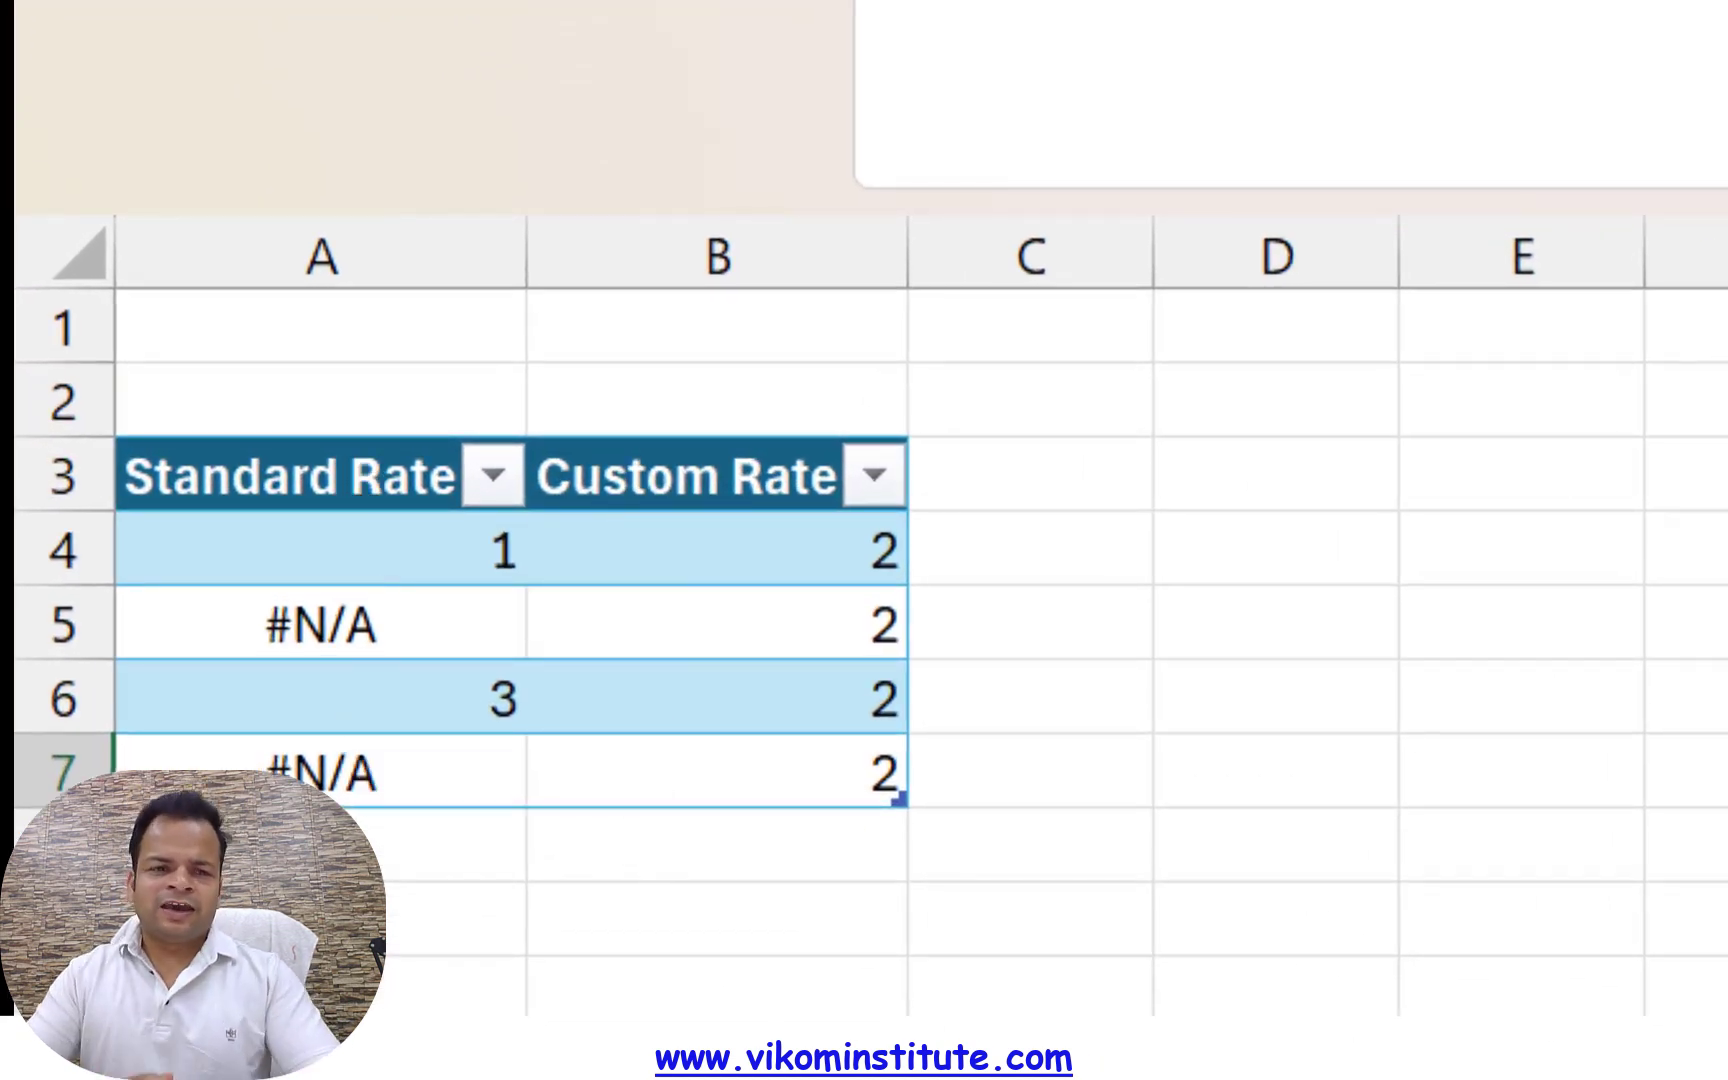
# Add a new column headed Iferror to the rate table in cell C3
pyautogui.press('Up')
pyautogui.press('Up')
pyautogui.press('Up')
pyautogui.press('Up')
pyautogui.press('Up')
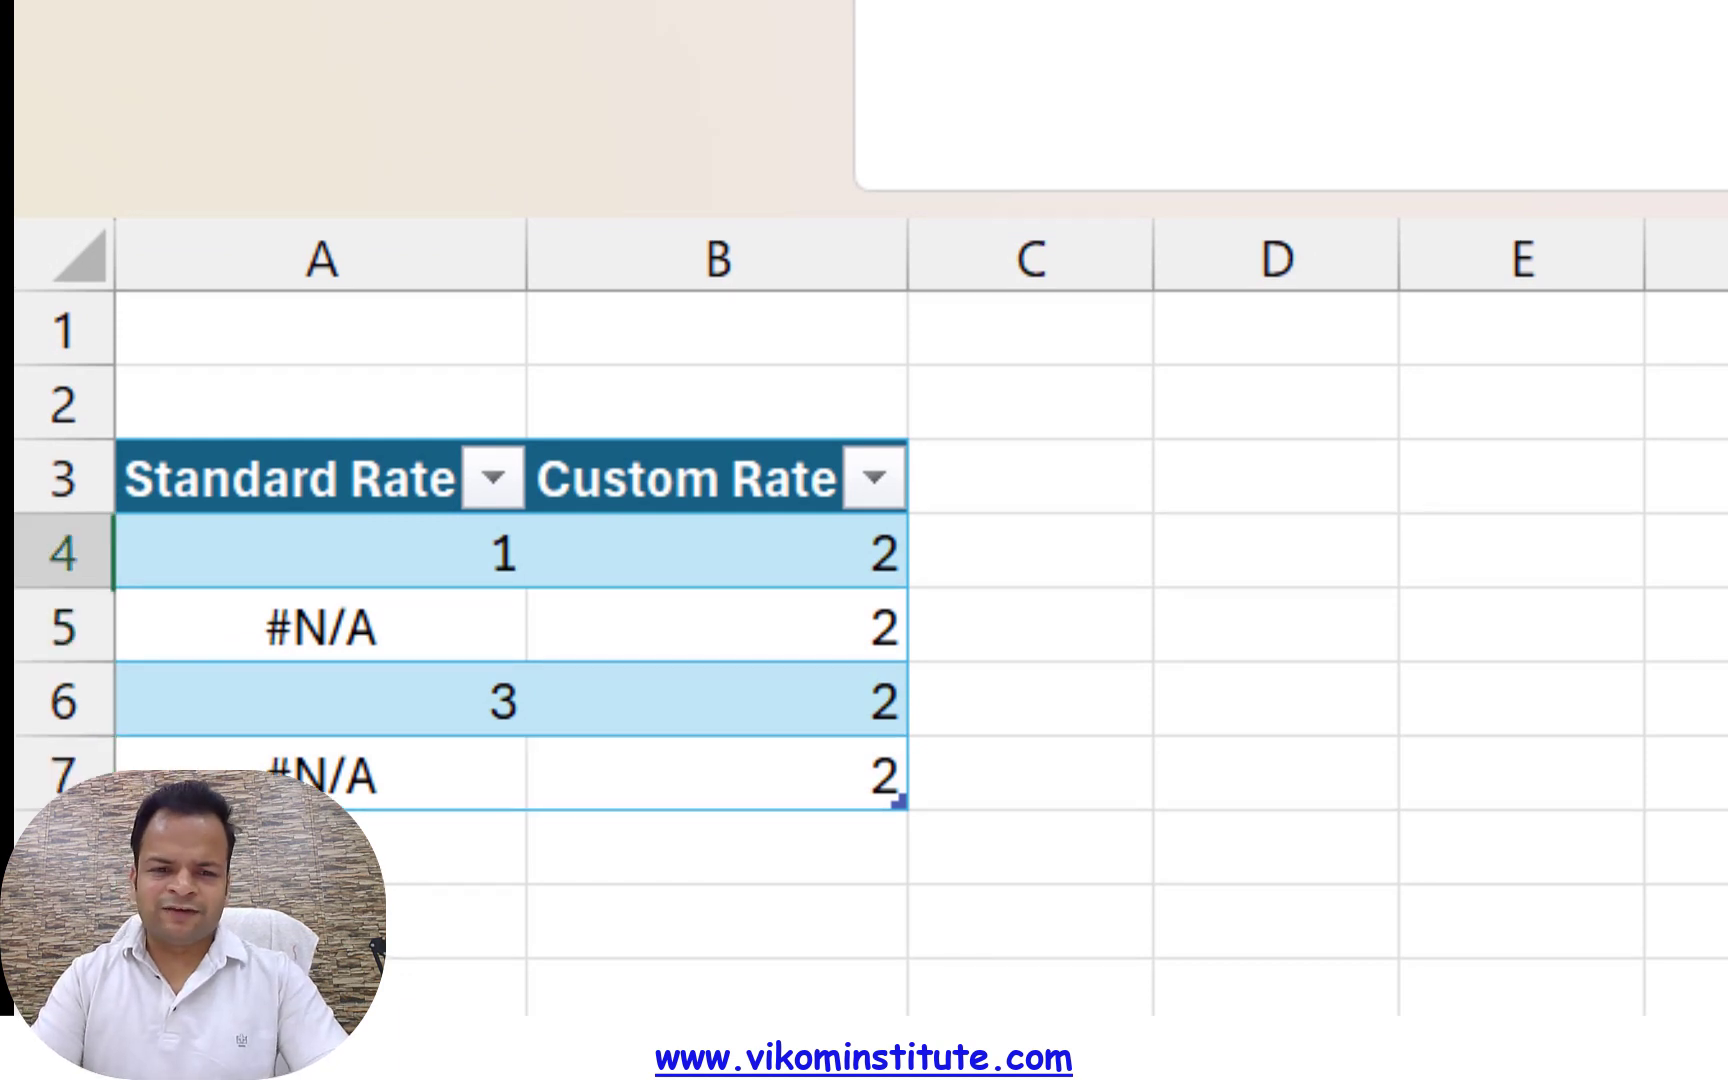
pyautogui.press('Down')
pyautogui.press('Down')
pyautogui.press('Left')
pyautogui.press('Left')
pyautogui.press('Left')
pyautogui.press('Left')
pyautogui.press('Up')
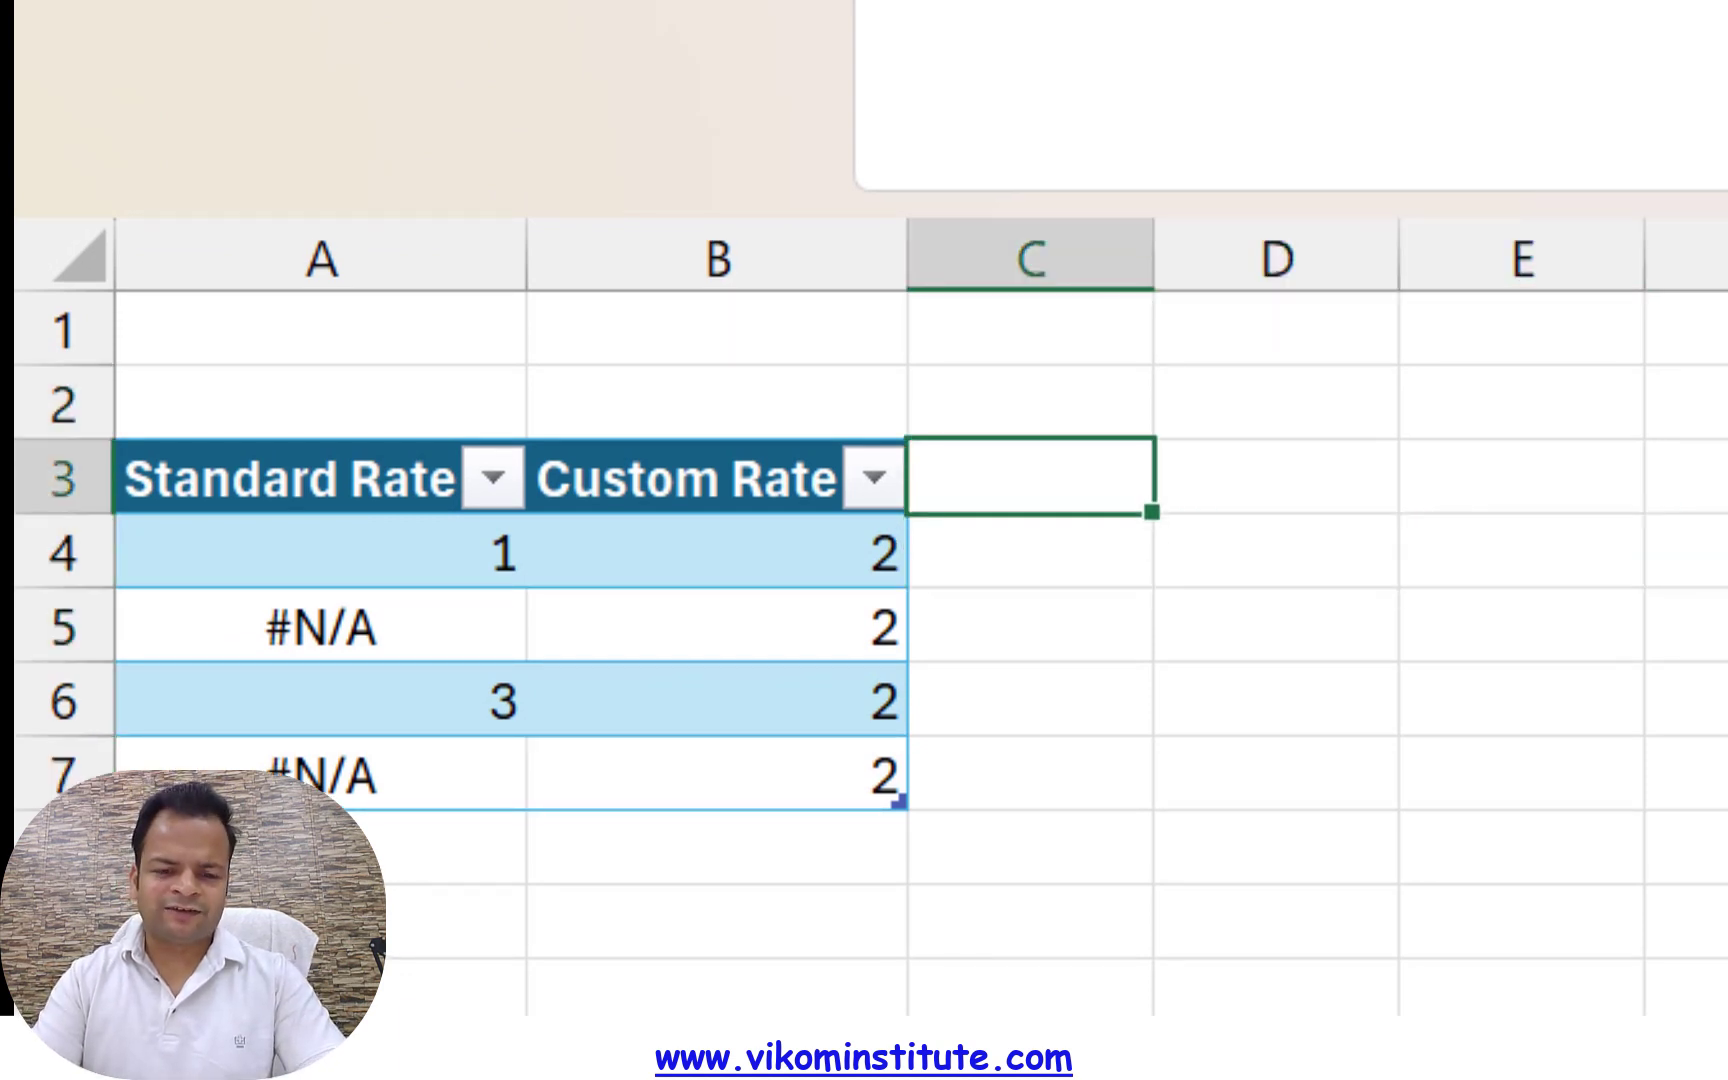
pyautogui.write('Ifee')
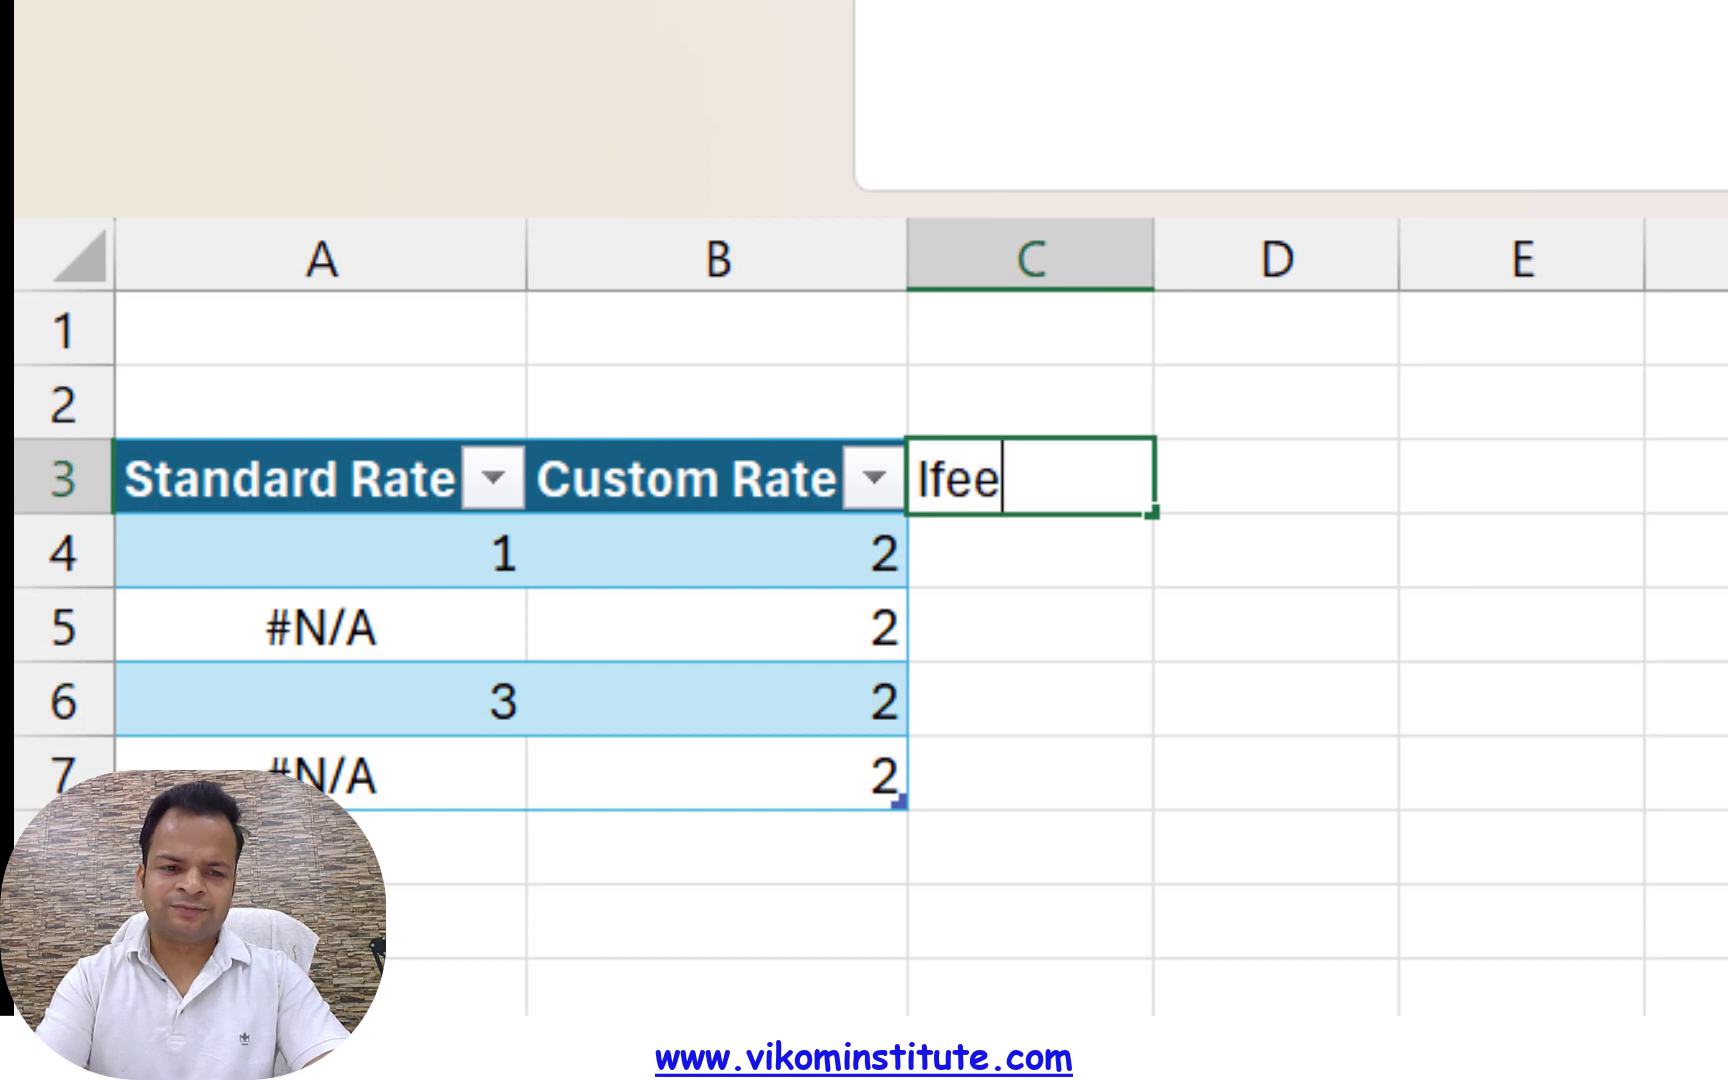
pyautogui.press('BackSpace')
pyautogui.write('rror')
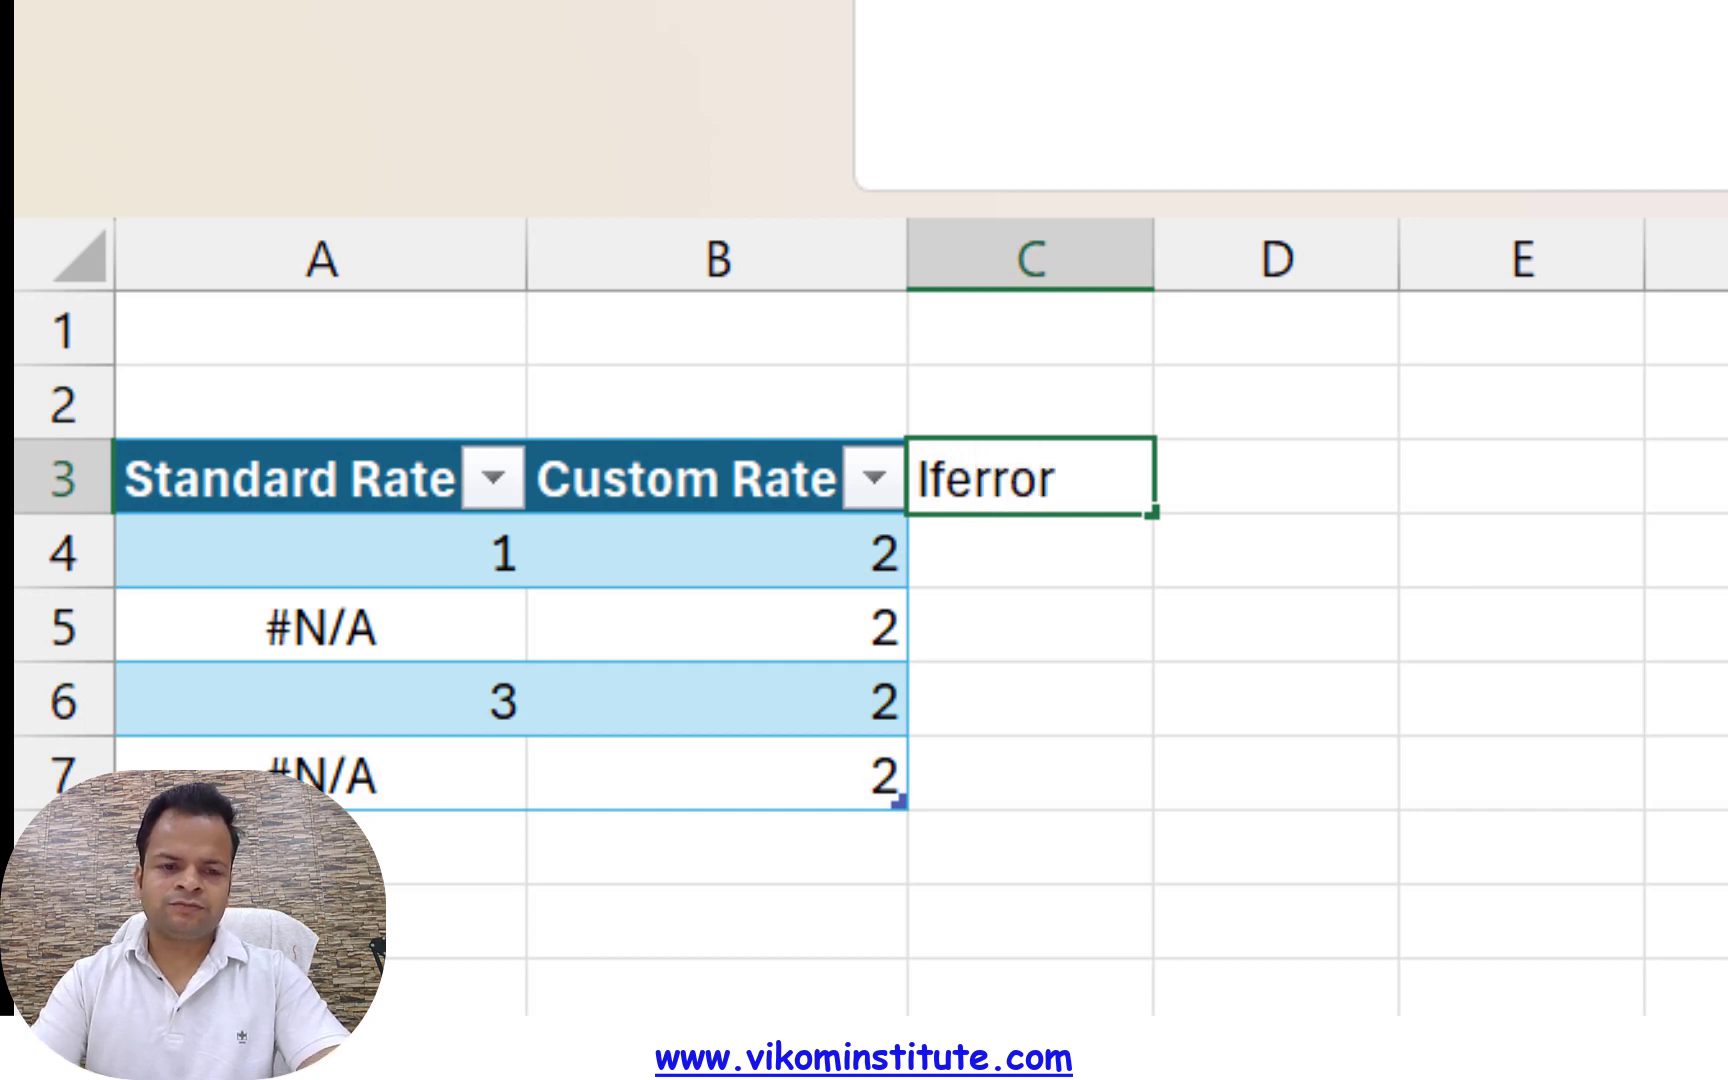
pyautogui.press('Return')
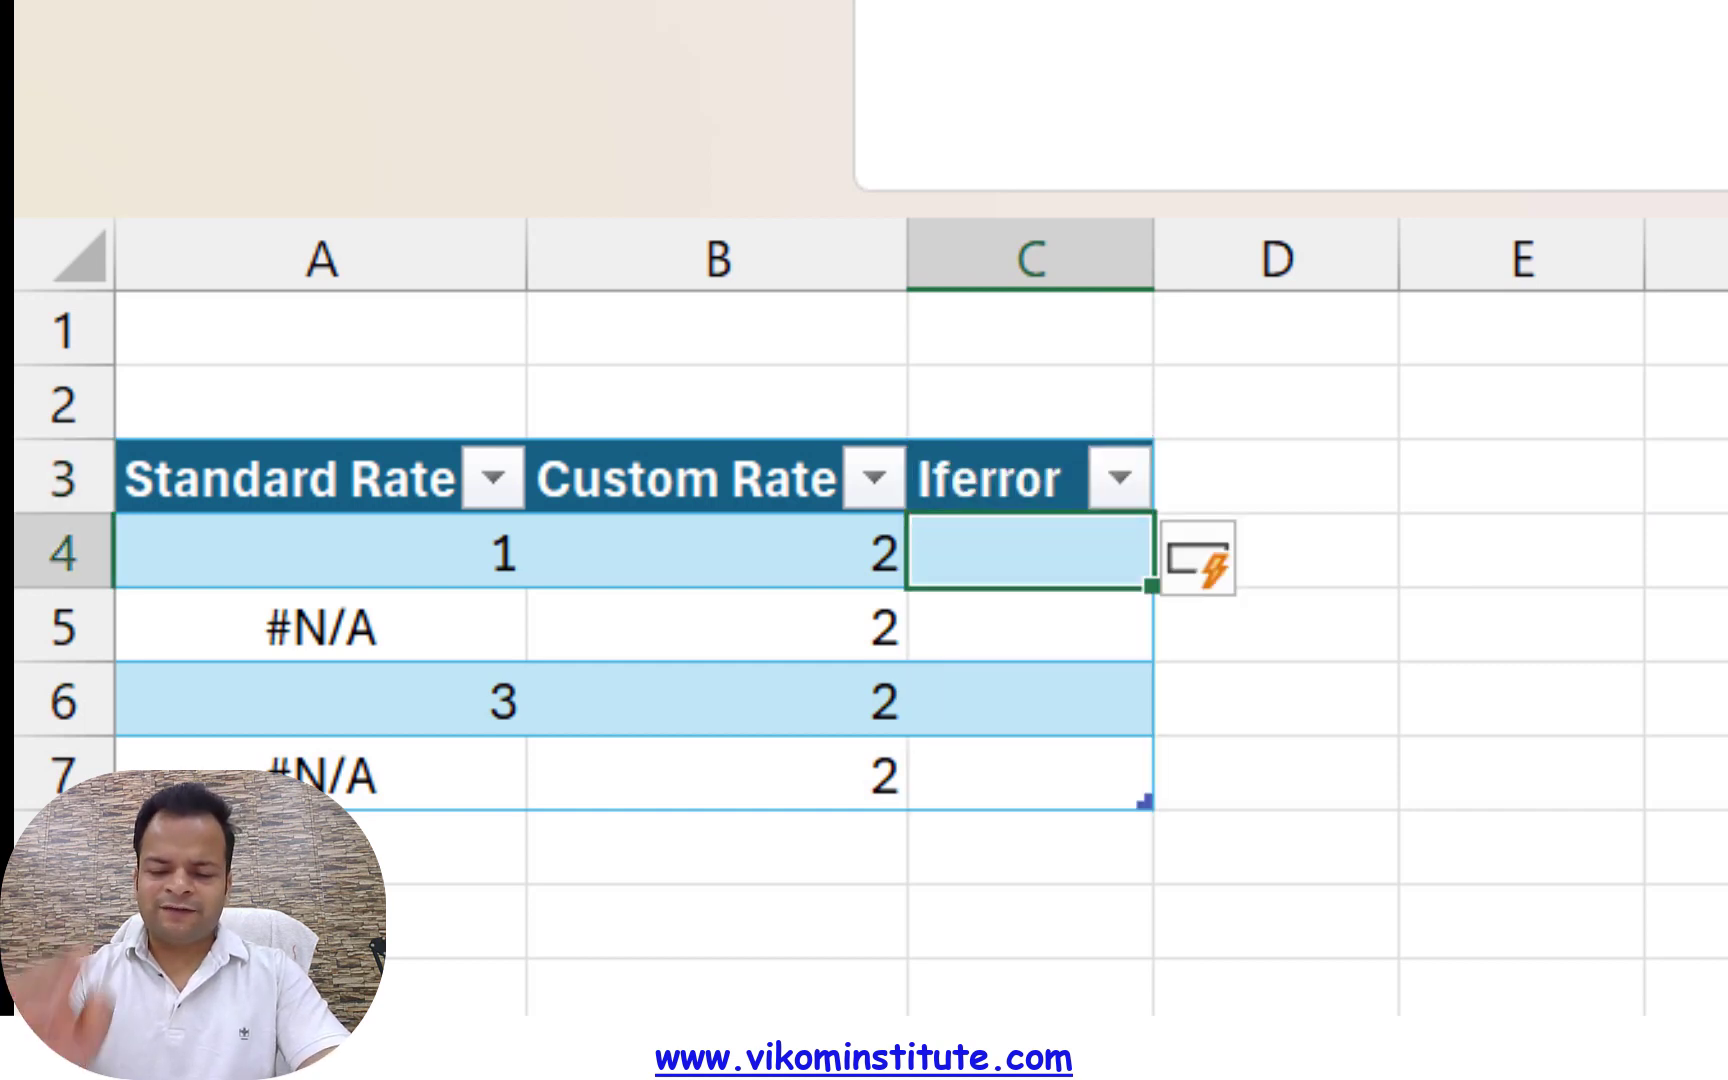
# Fill the Iferror column with =IFERROR([@[Standard Rate]],[@[Custom Rate]])
pyautogui.write('=if')
pyautogui.press('Down')
pyautogui.press('Tab')
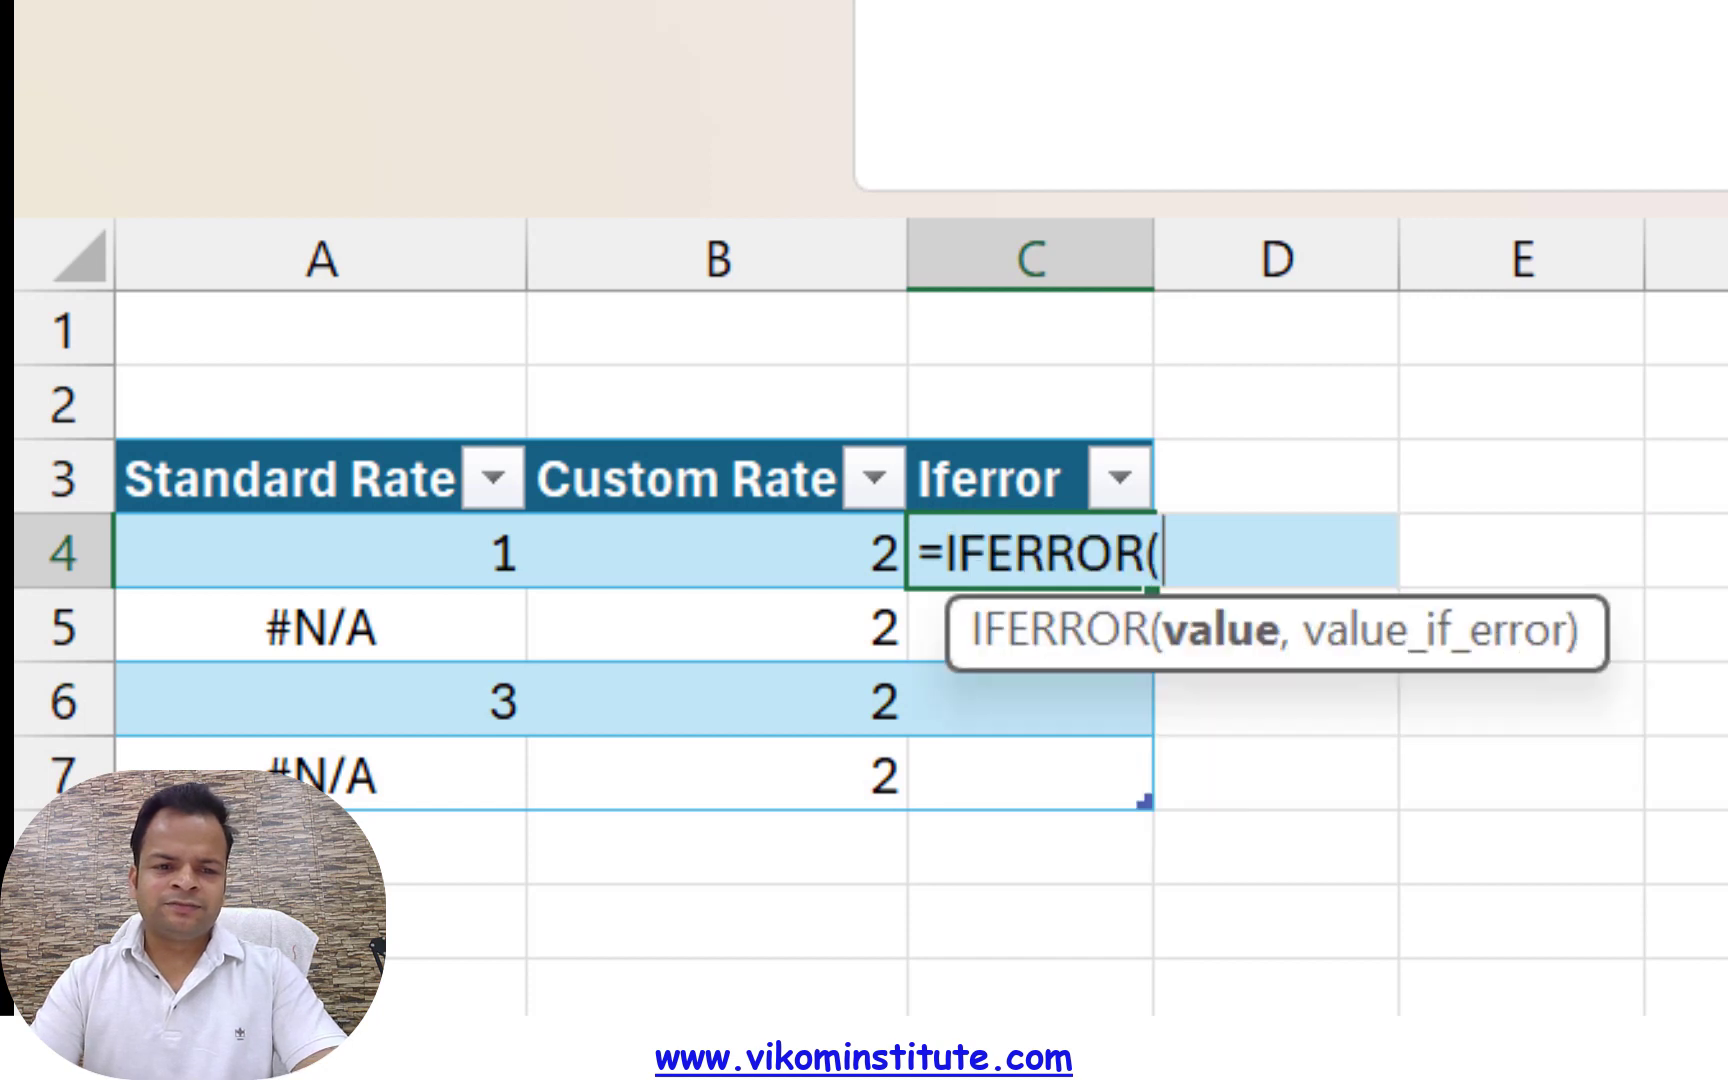
pyautogui.press('Left')
pyautogui.press('Left')
pyautogui.write(',')
pyautogui.press('Left')
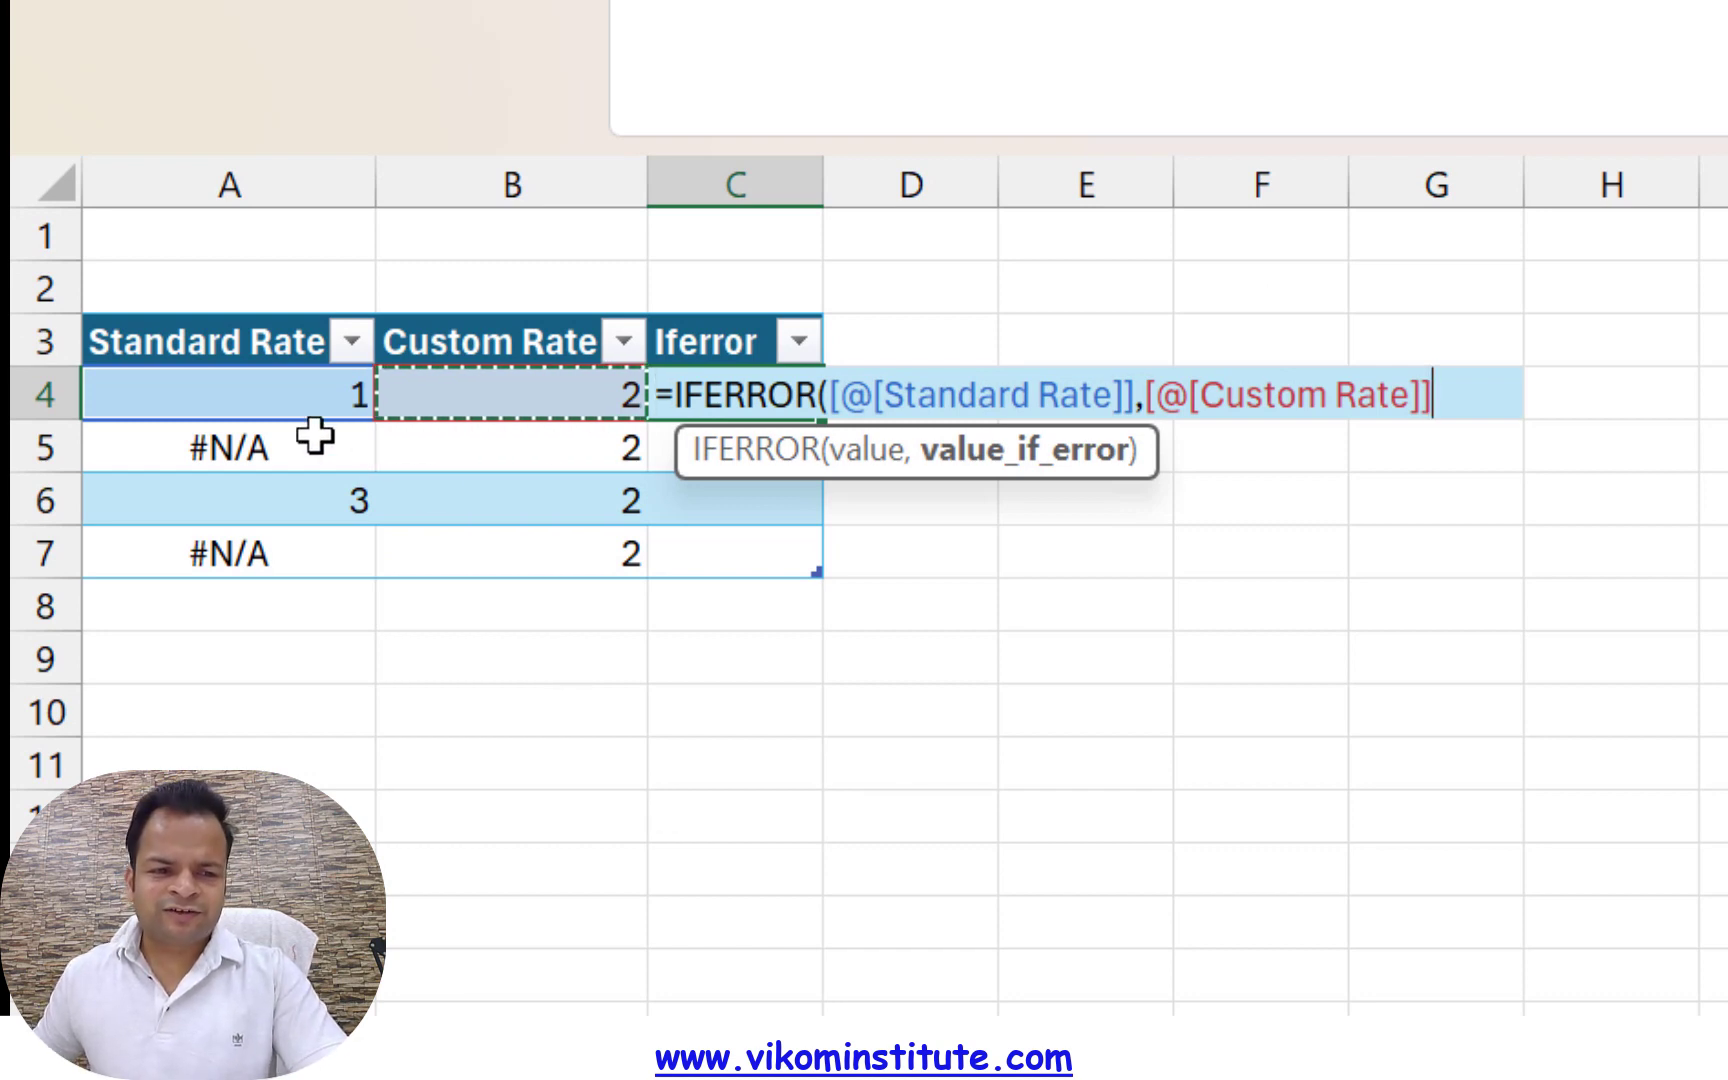
pyautogui.press('Return')
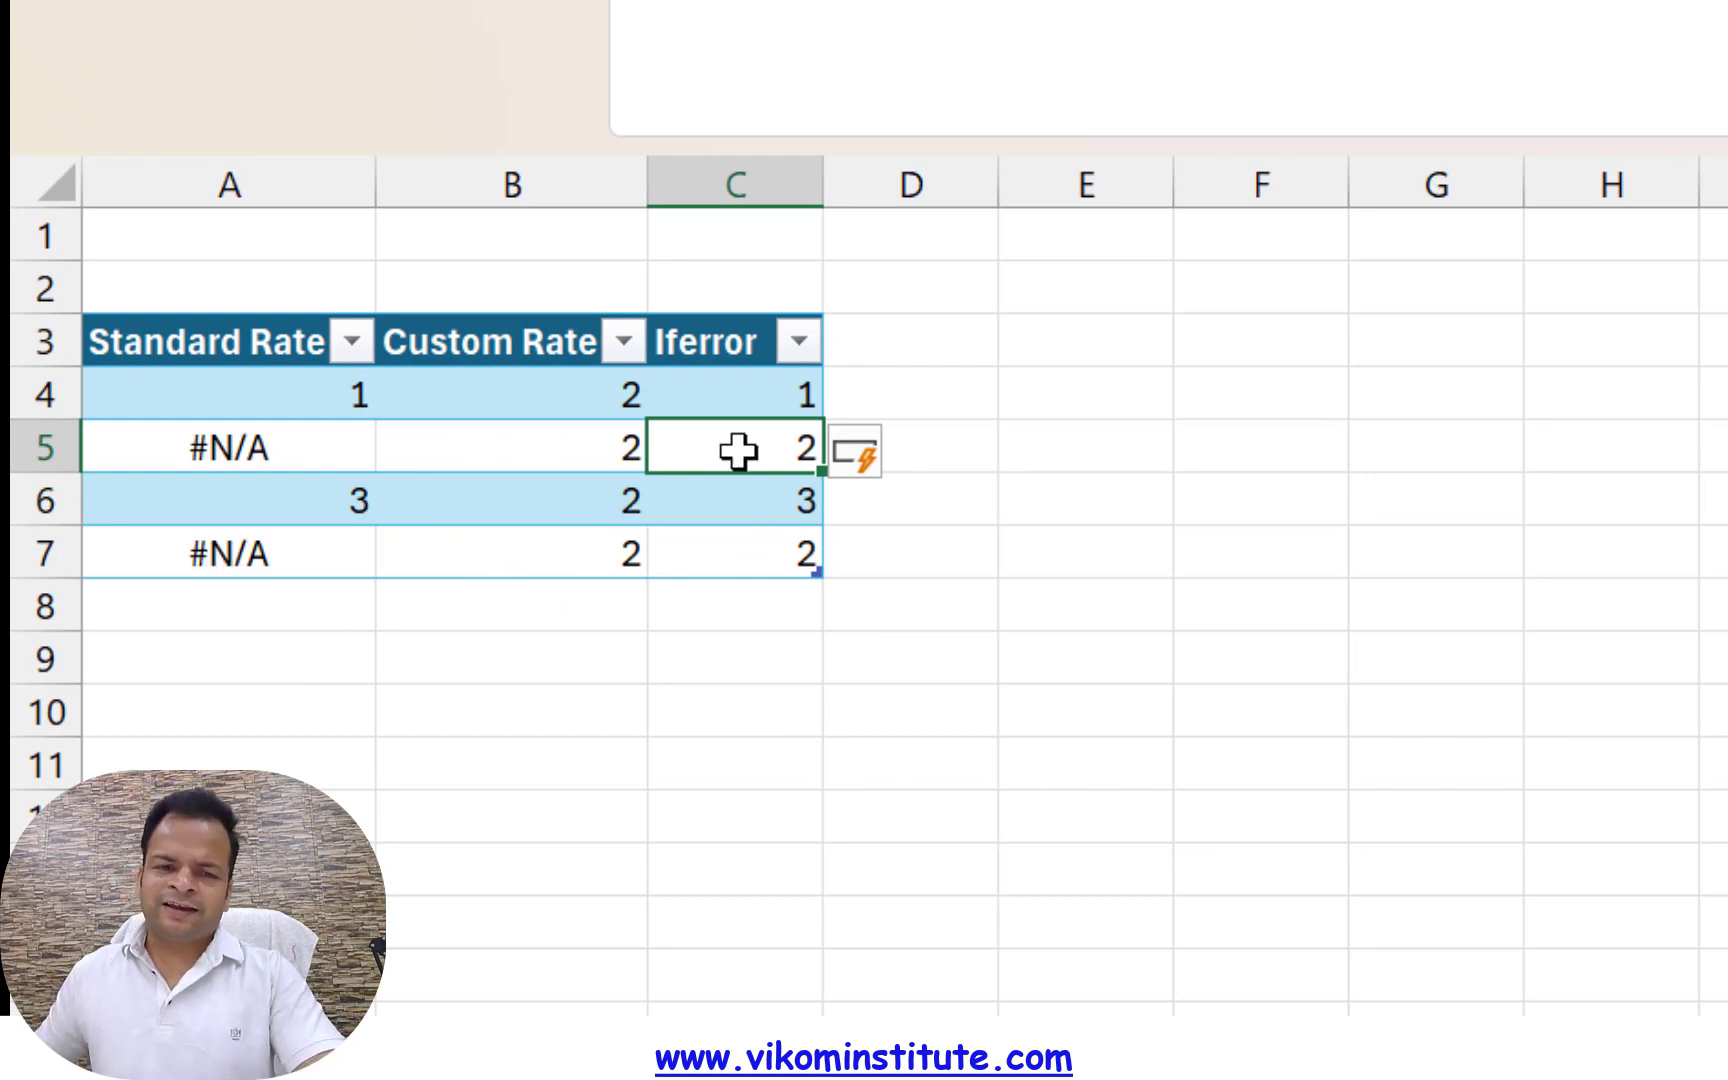
# Delete the Iferror column from the rate table
pyautogui.click(750, 318)
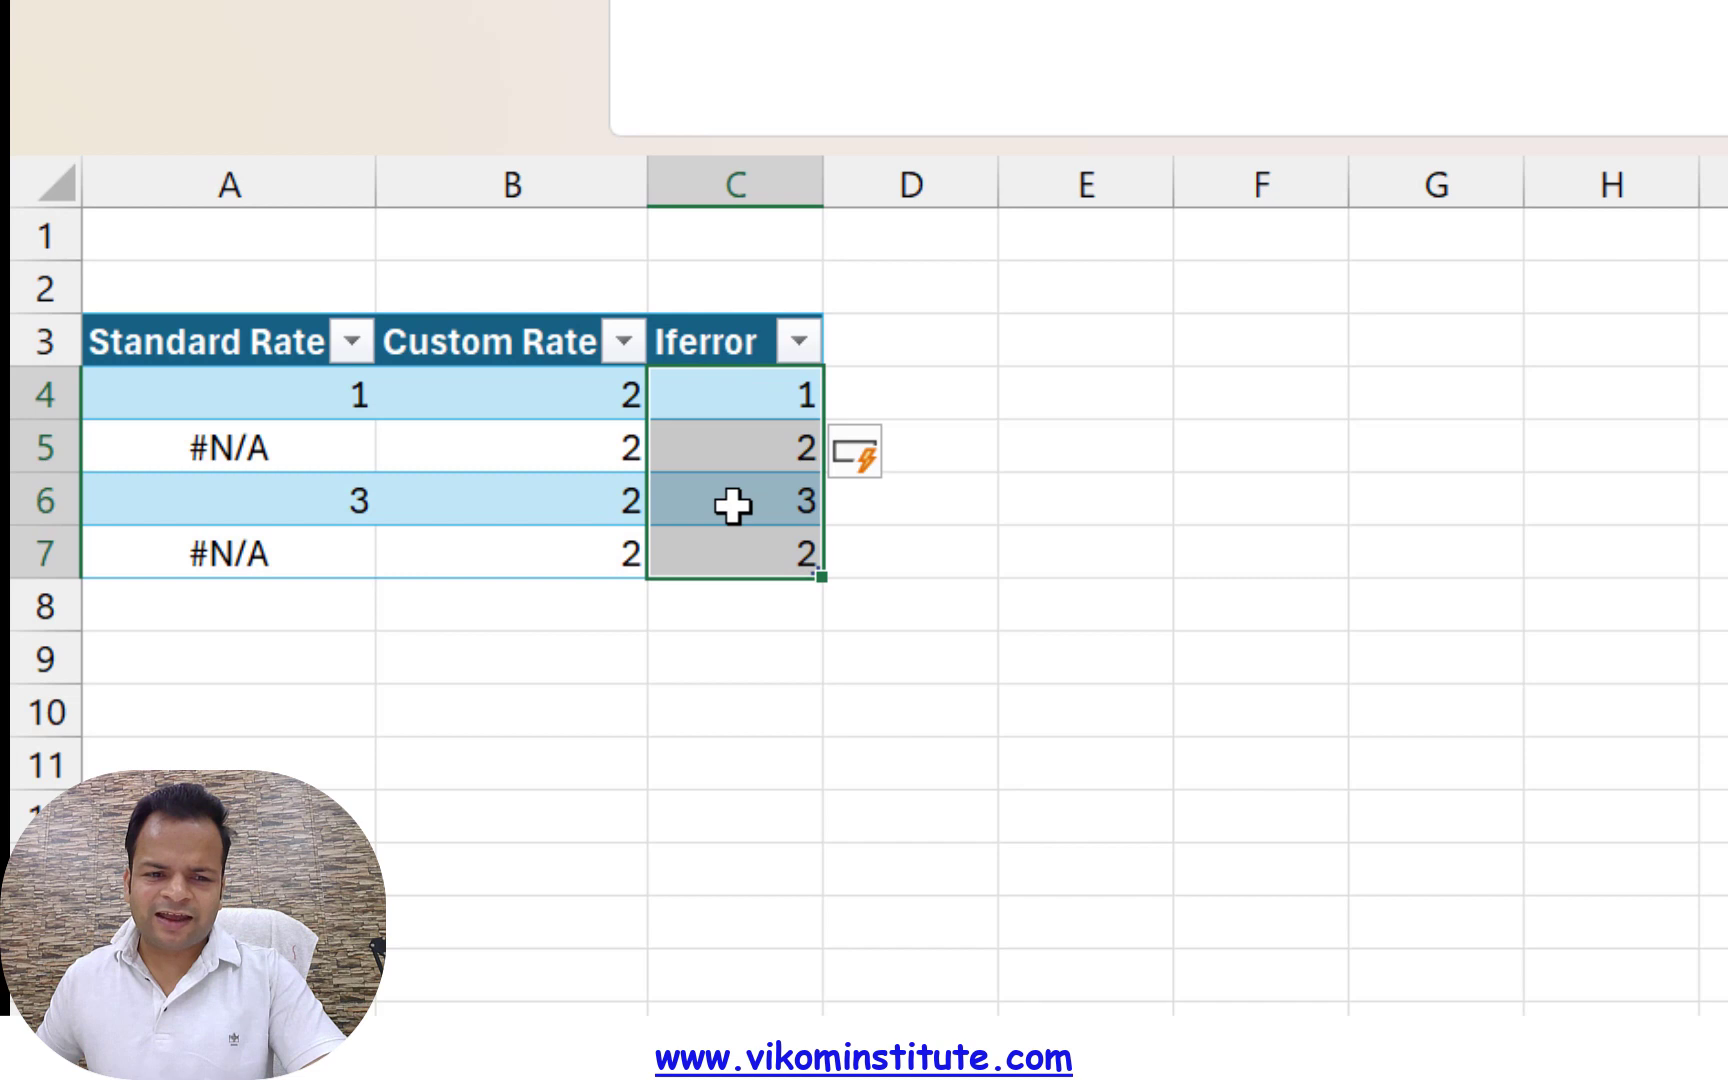
pyautogui.moveTo(718, 334); pyautogui.dragTo(710, 571)
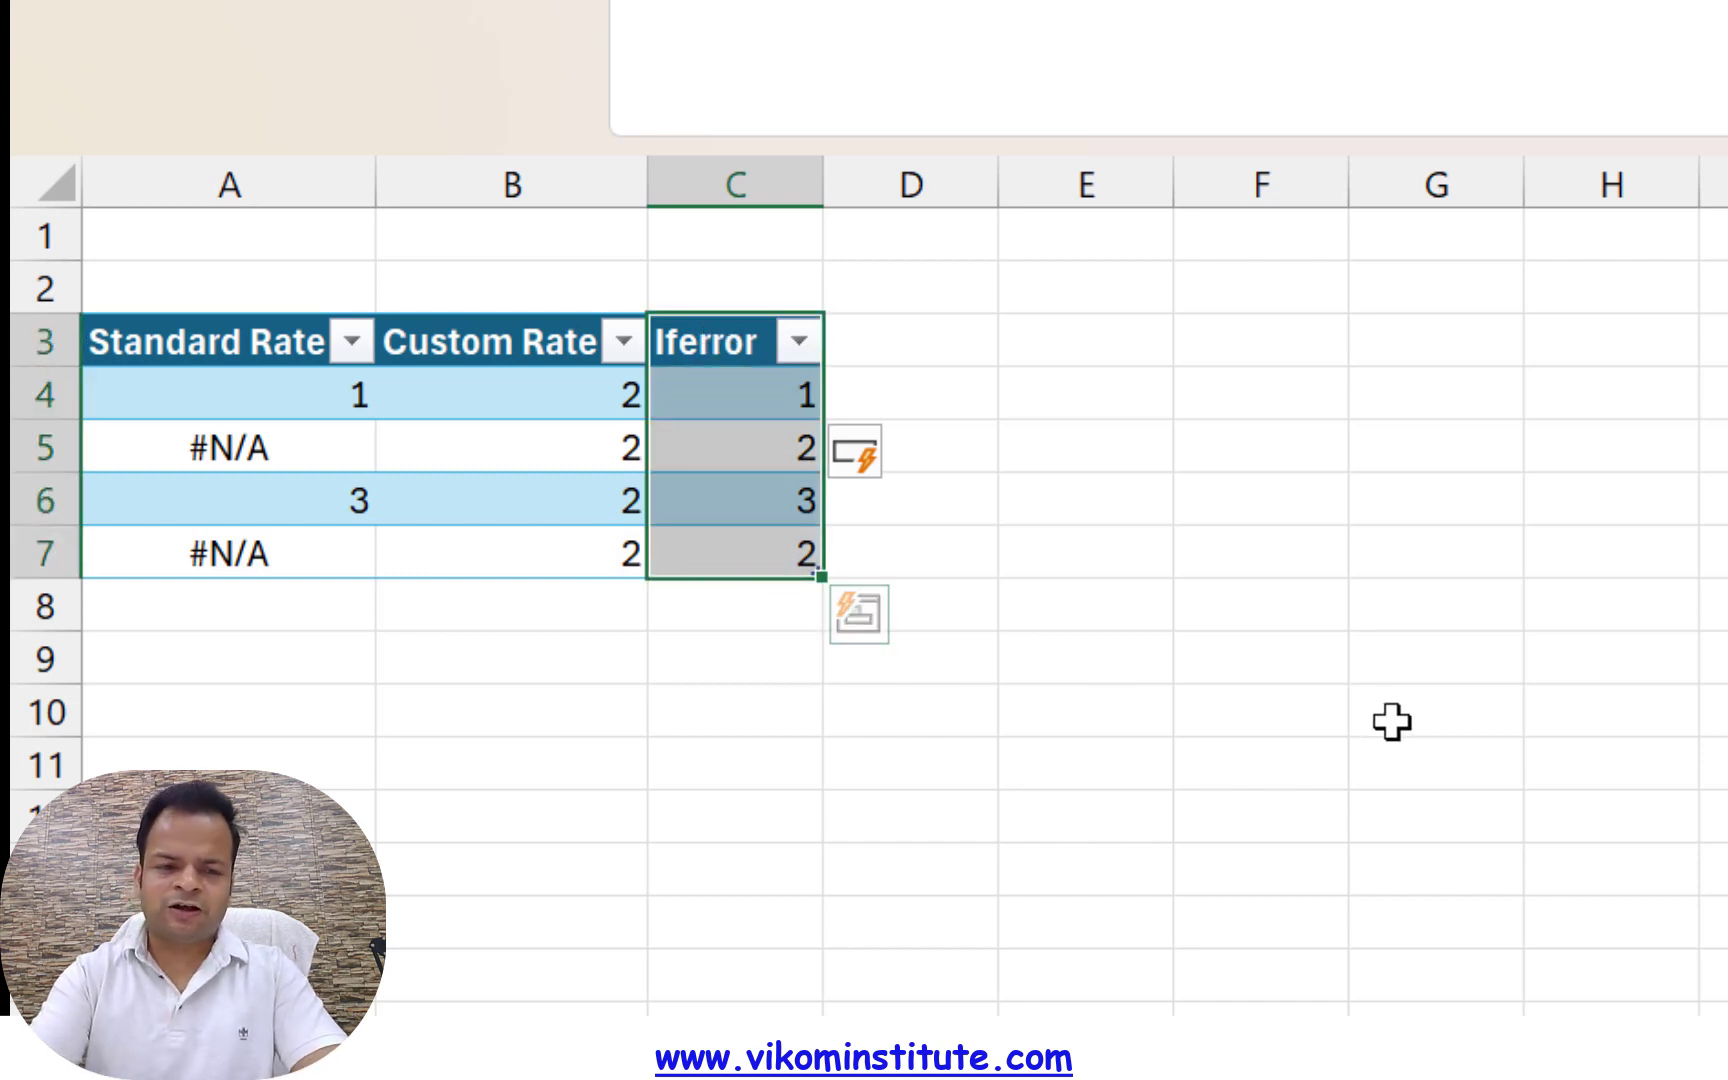
pyautogui.hotkey('ctrl', '-')
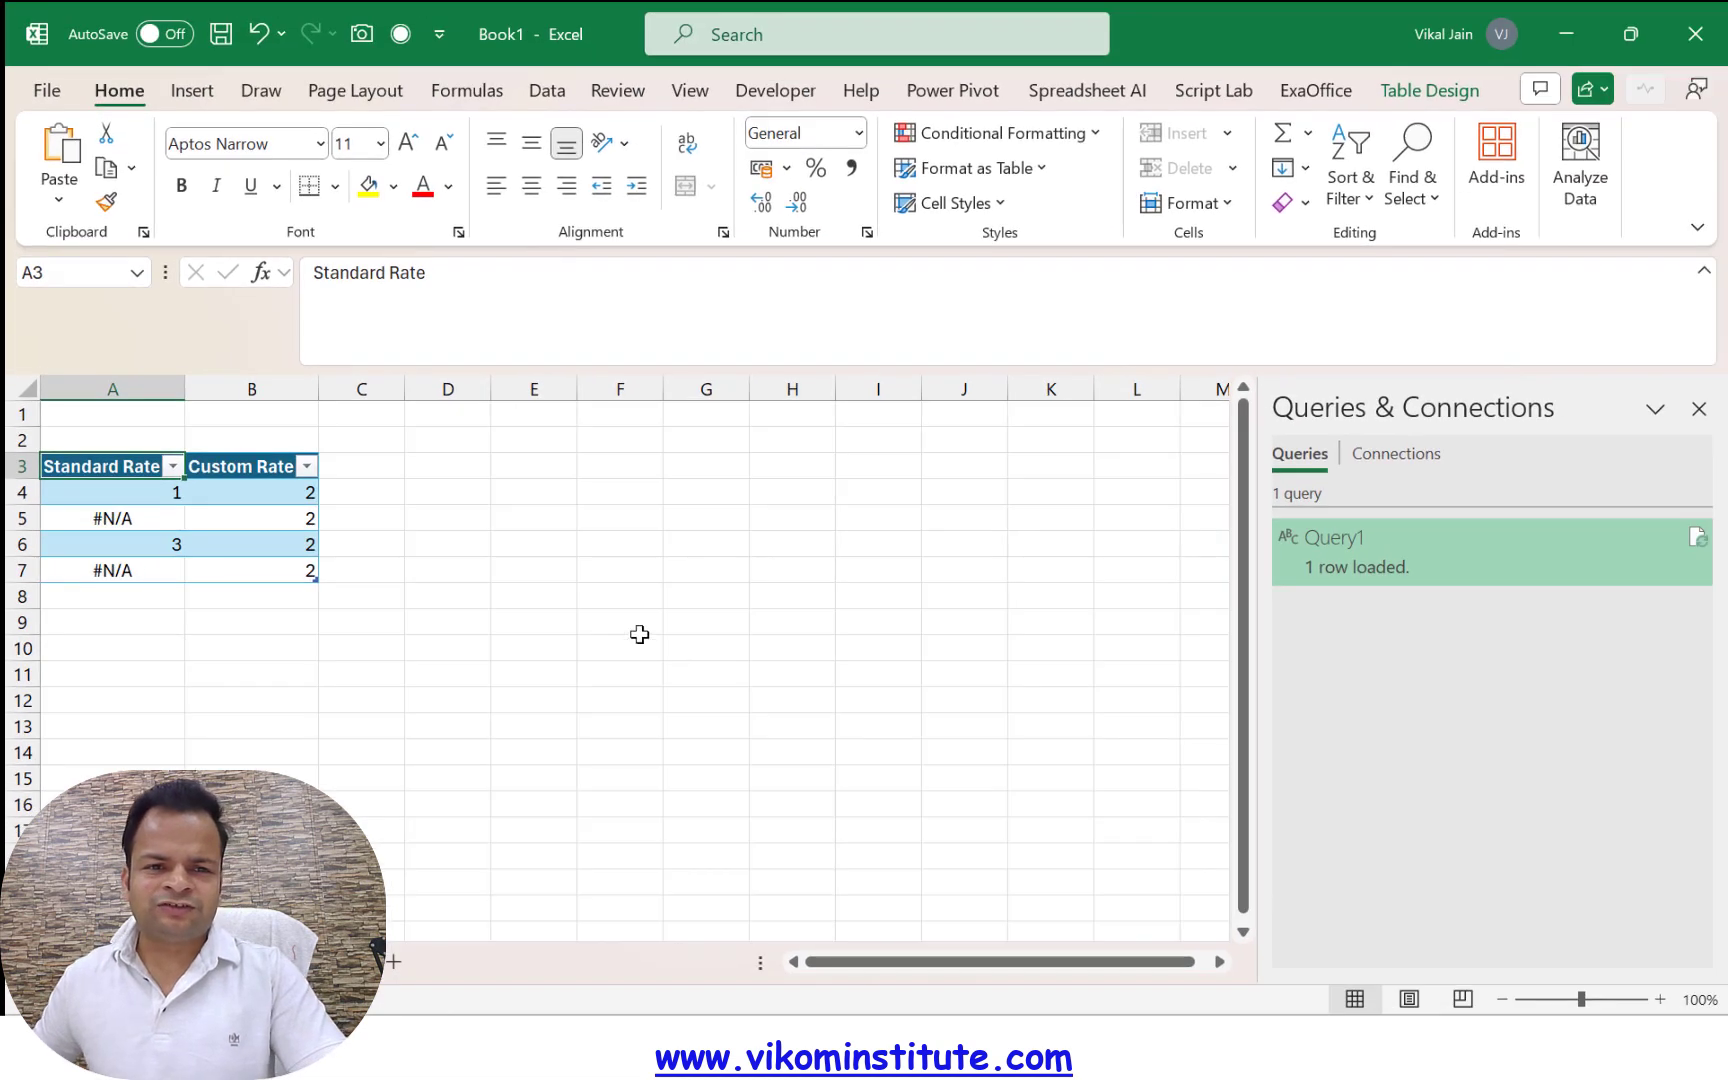
# Load the Standard Rate and Custom Rate table into the Power Query Editor
pyautogui.click(547, 90)
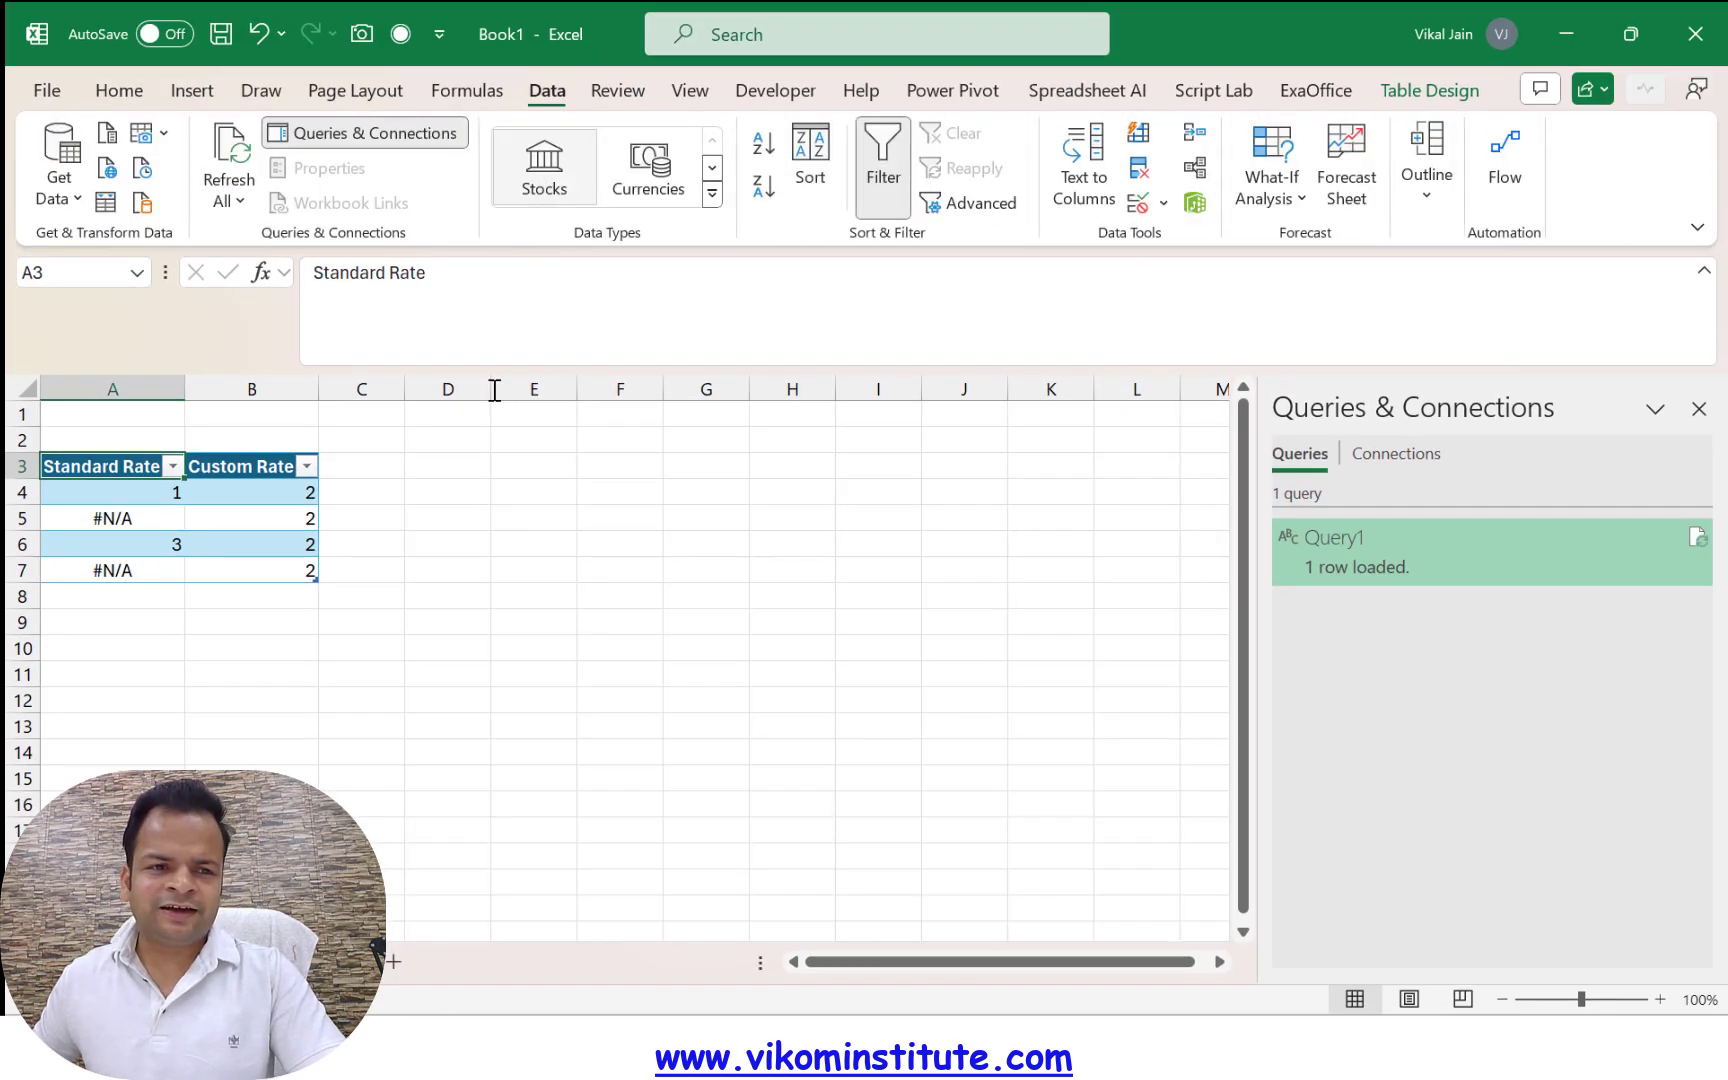
pyautogui.click(104, 203)
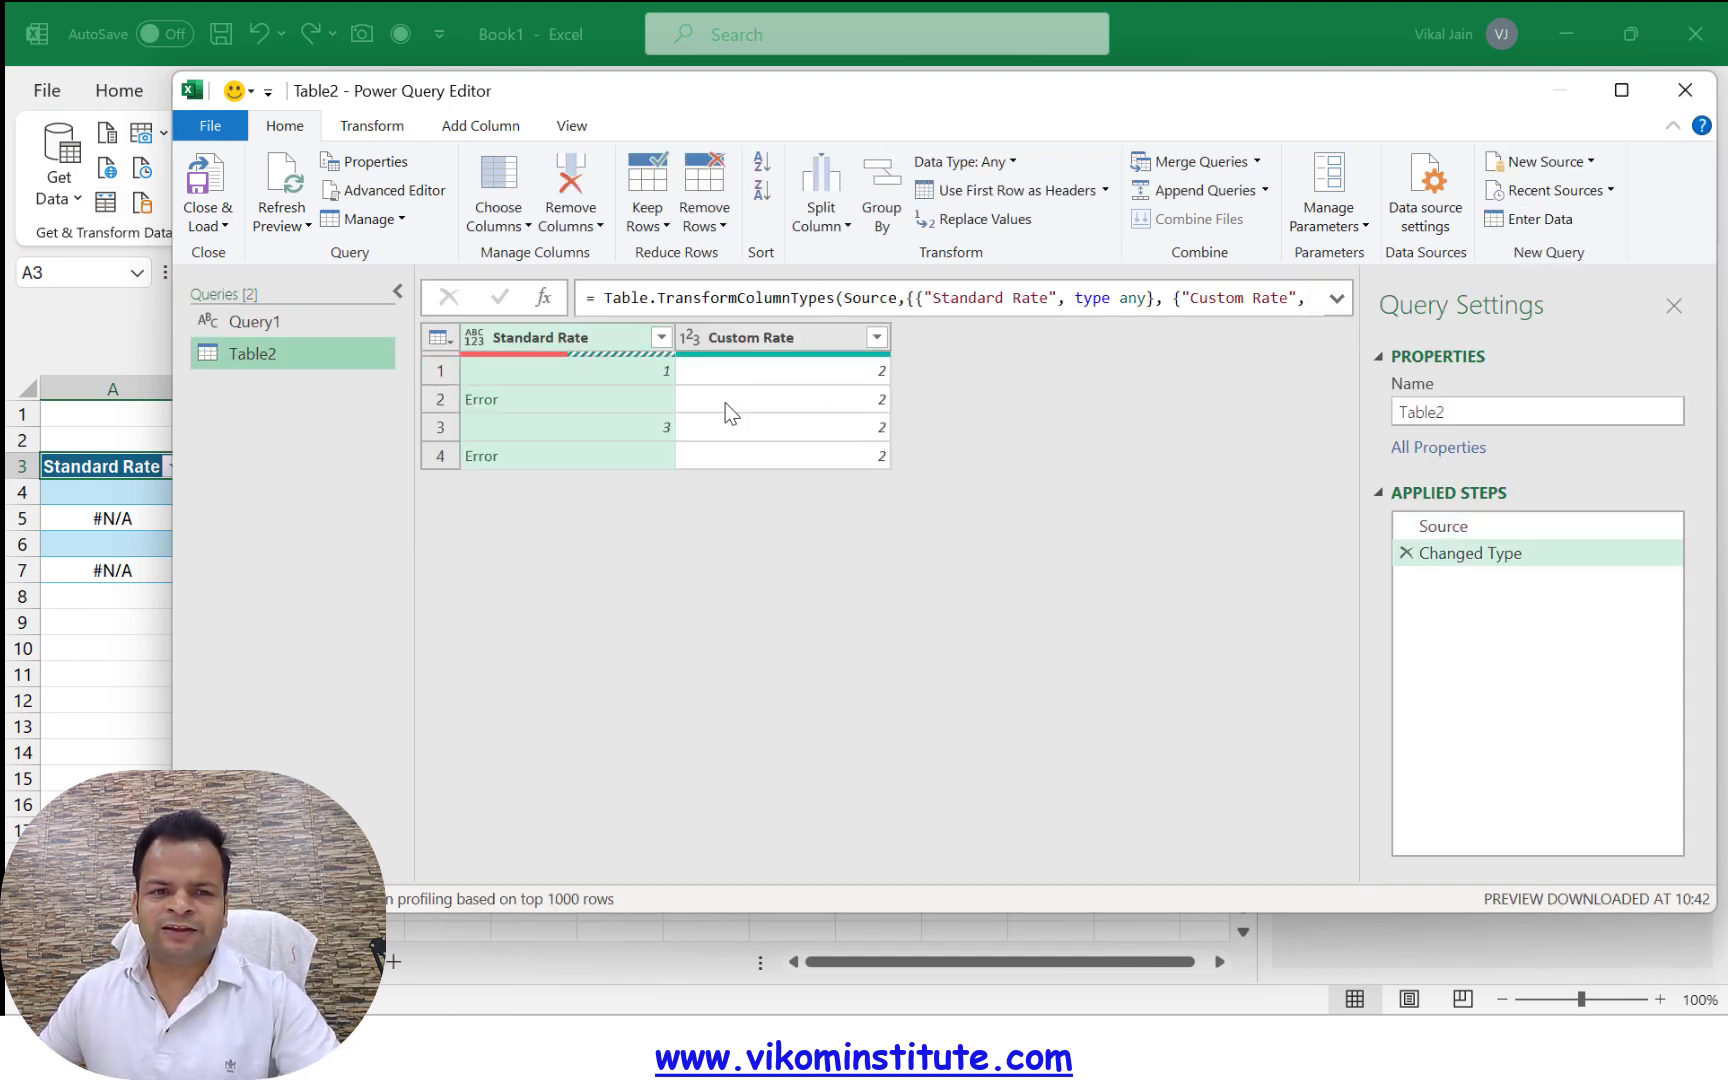
# Start a custom column with the formula = try [Standard Rate] otherwise [Custom Rate]
pyautogui.click(481, 125)
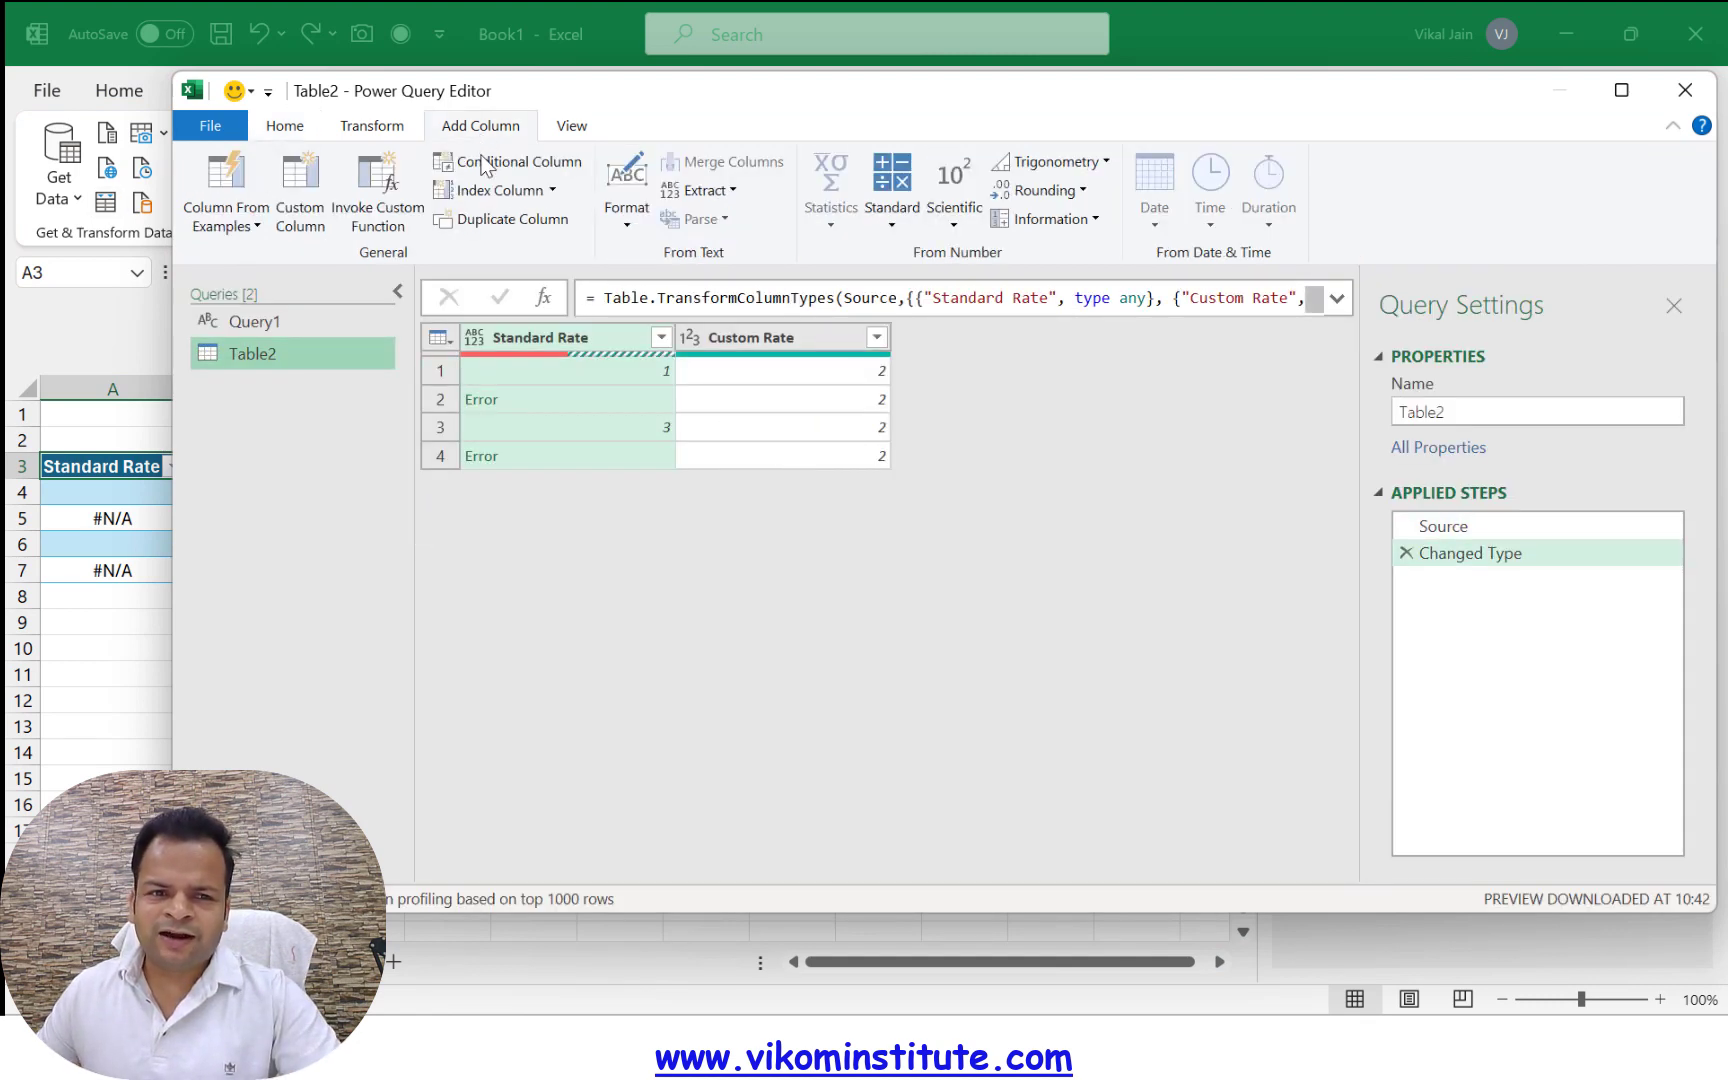
pyautogui.click(295, 215)
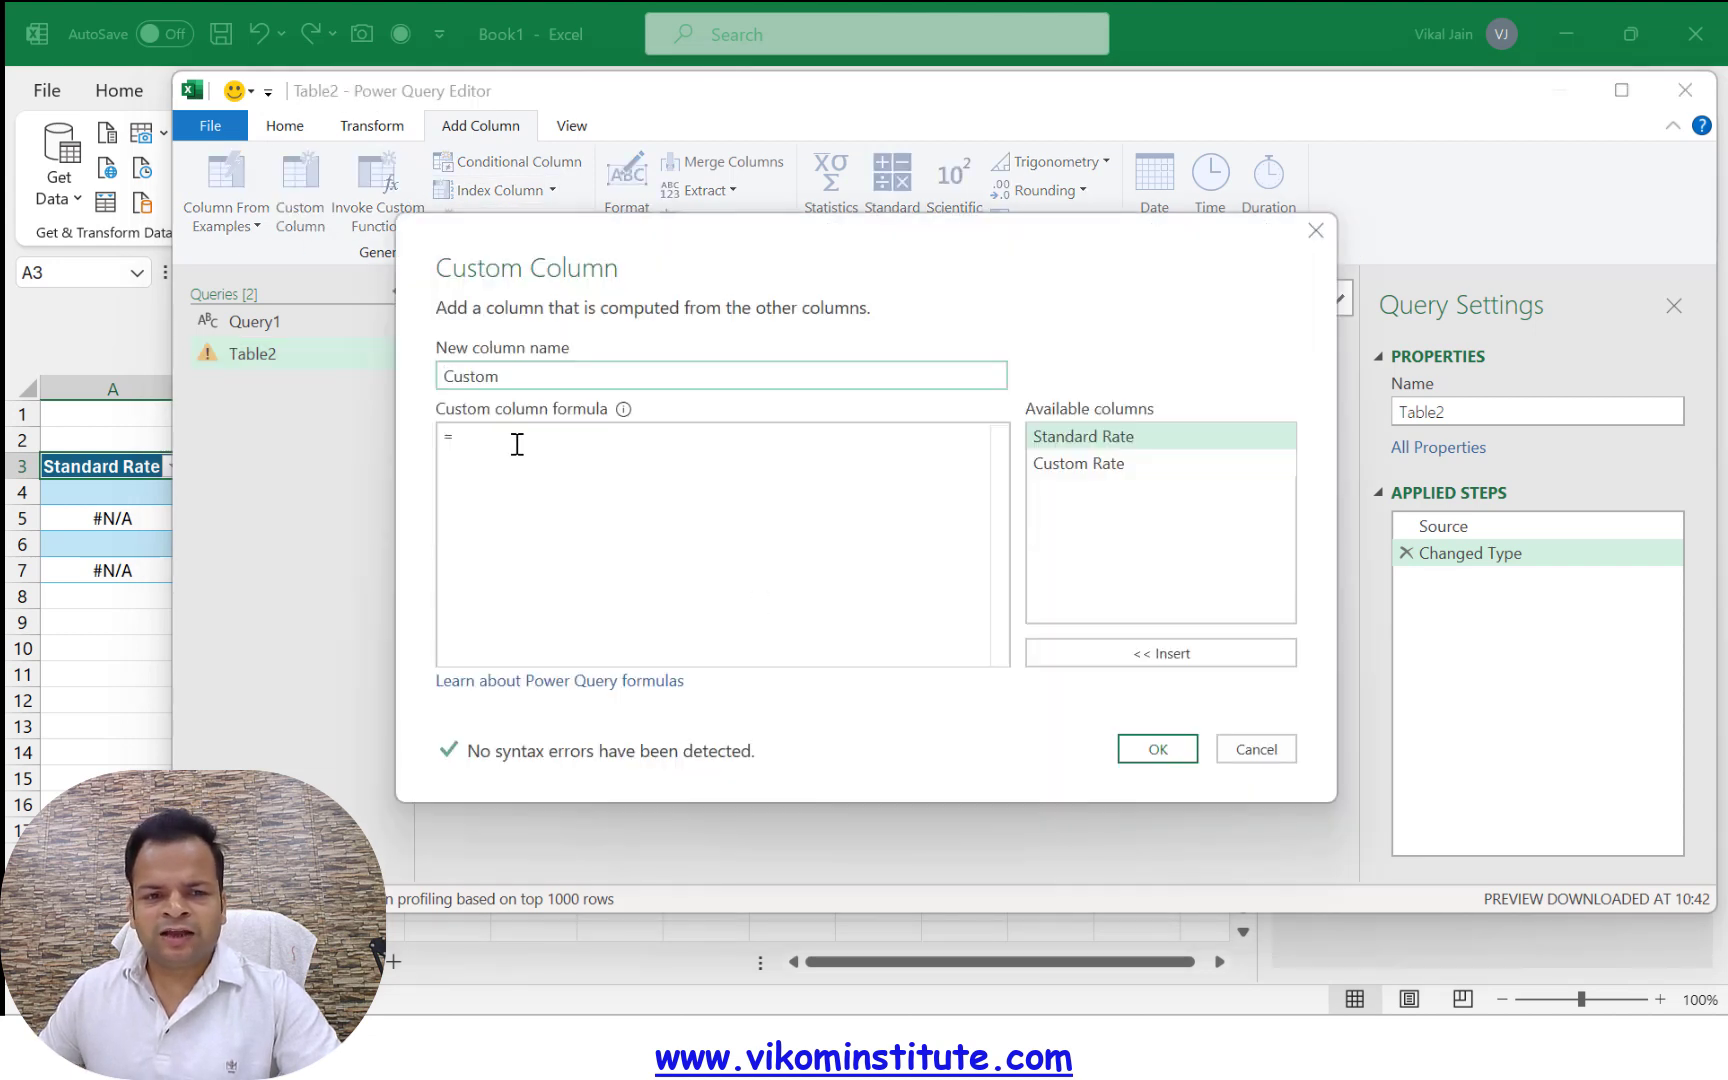
pyautogui.click(517, 444)
pyautogui.write('try')
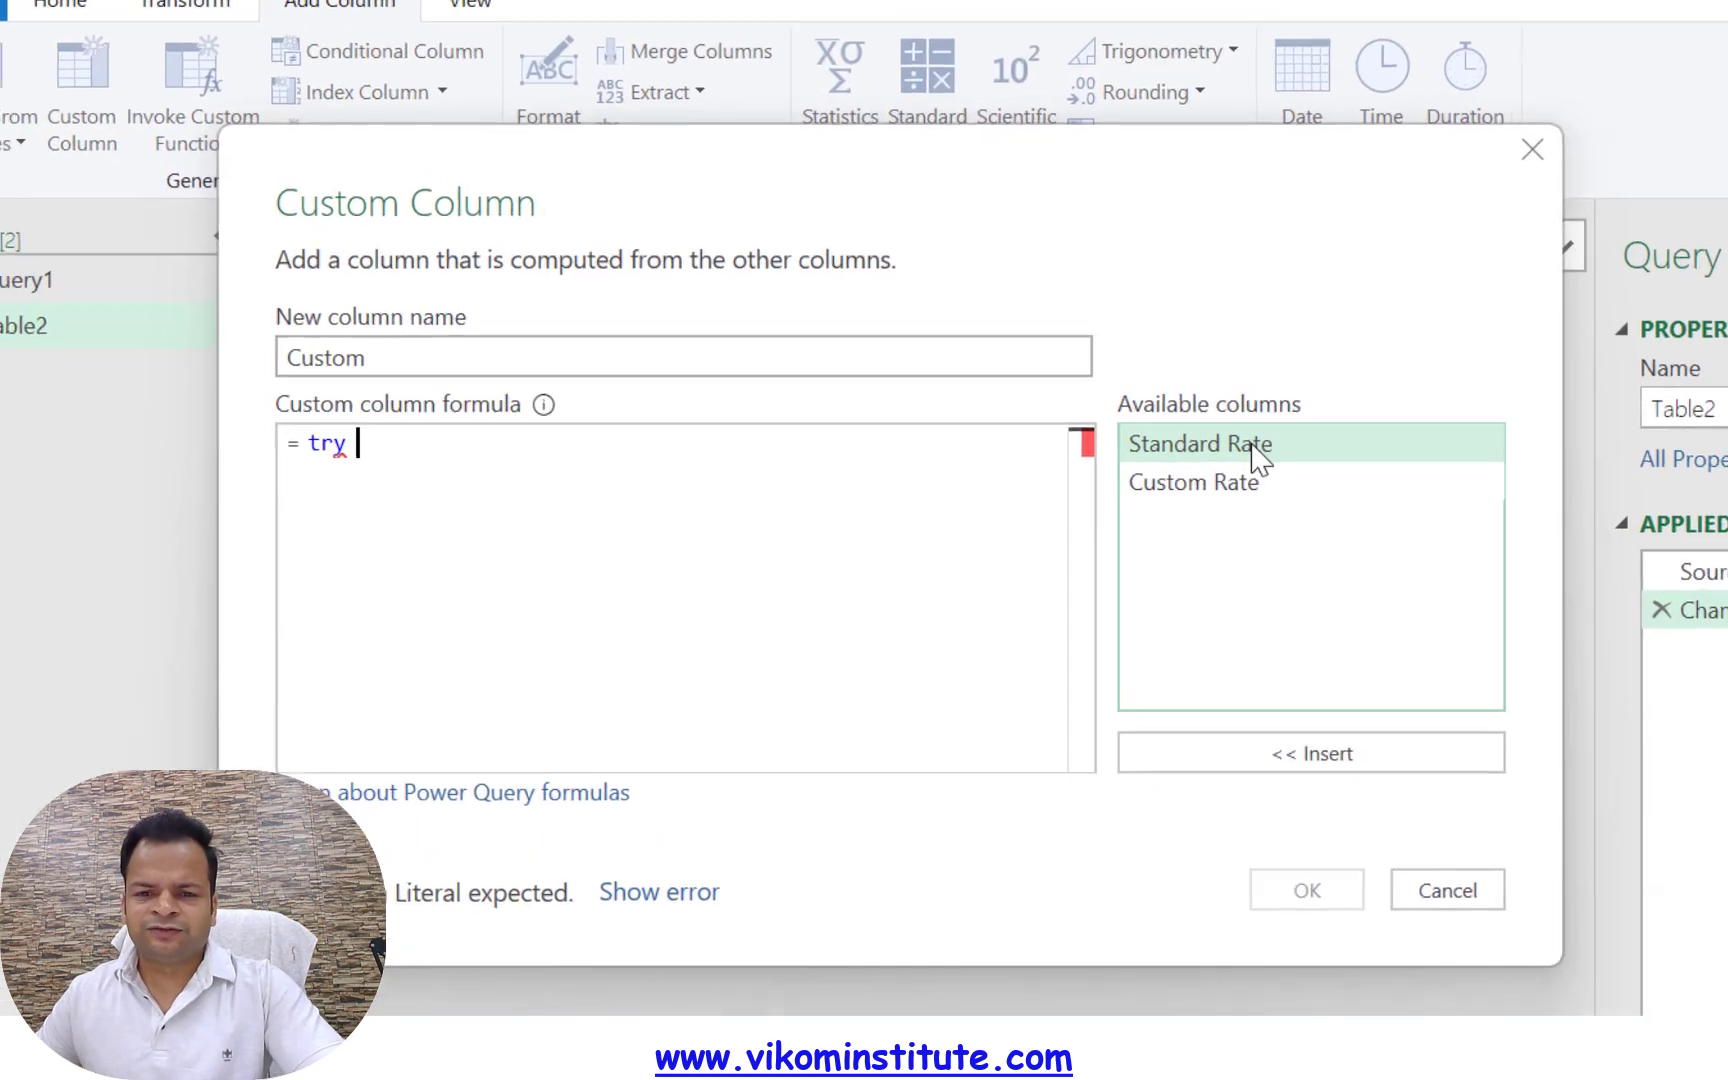
pyautogui.doubleClick(1252, 447)
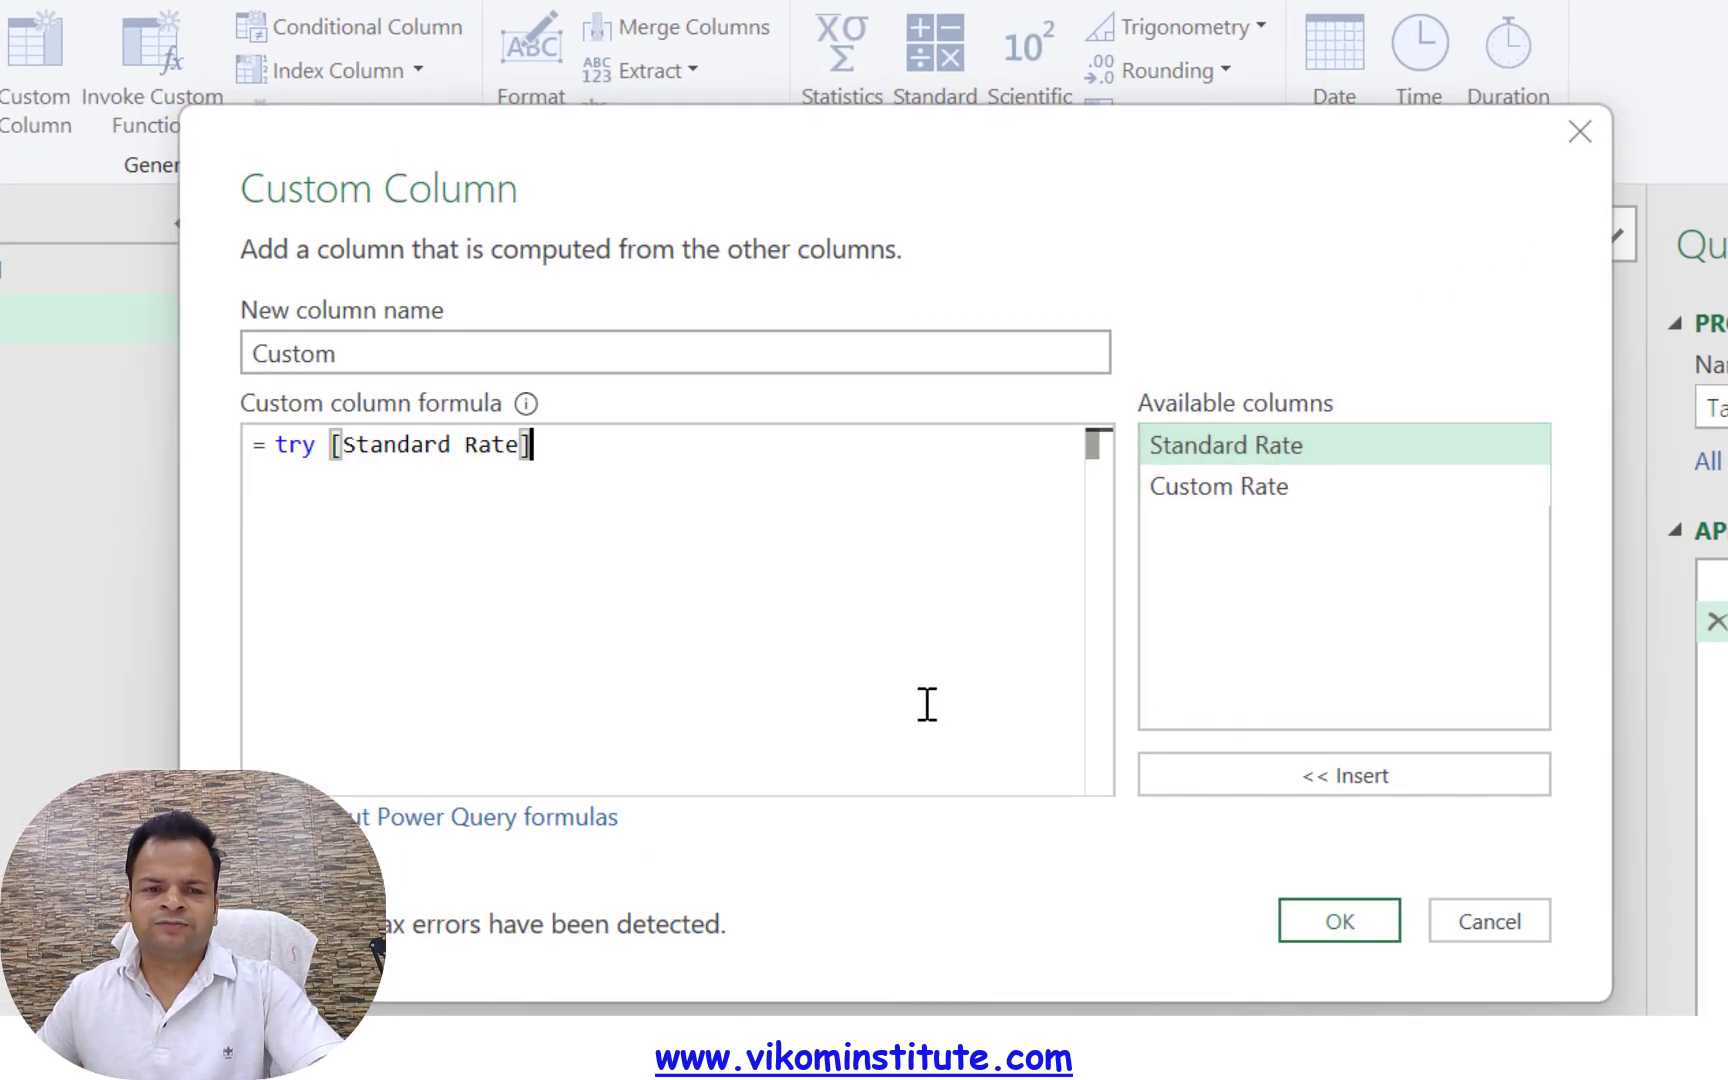
pyautogui.write('ot')
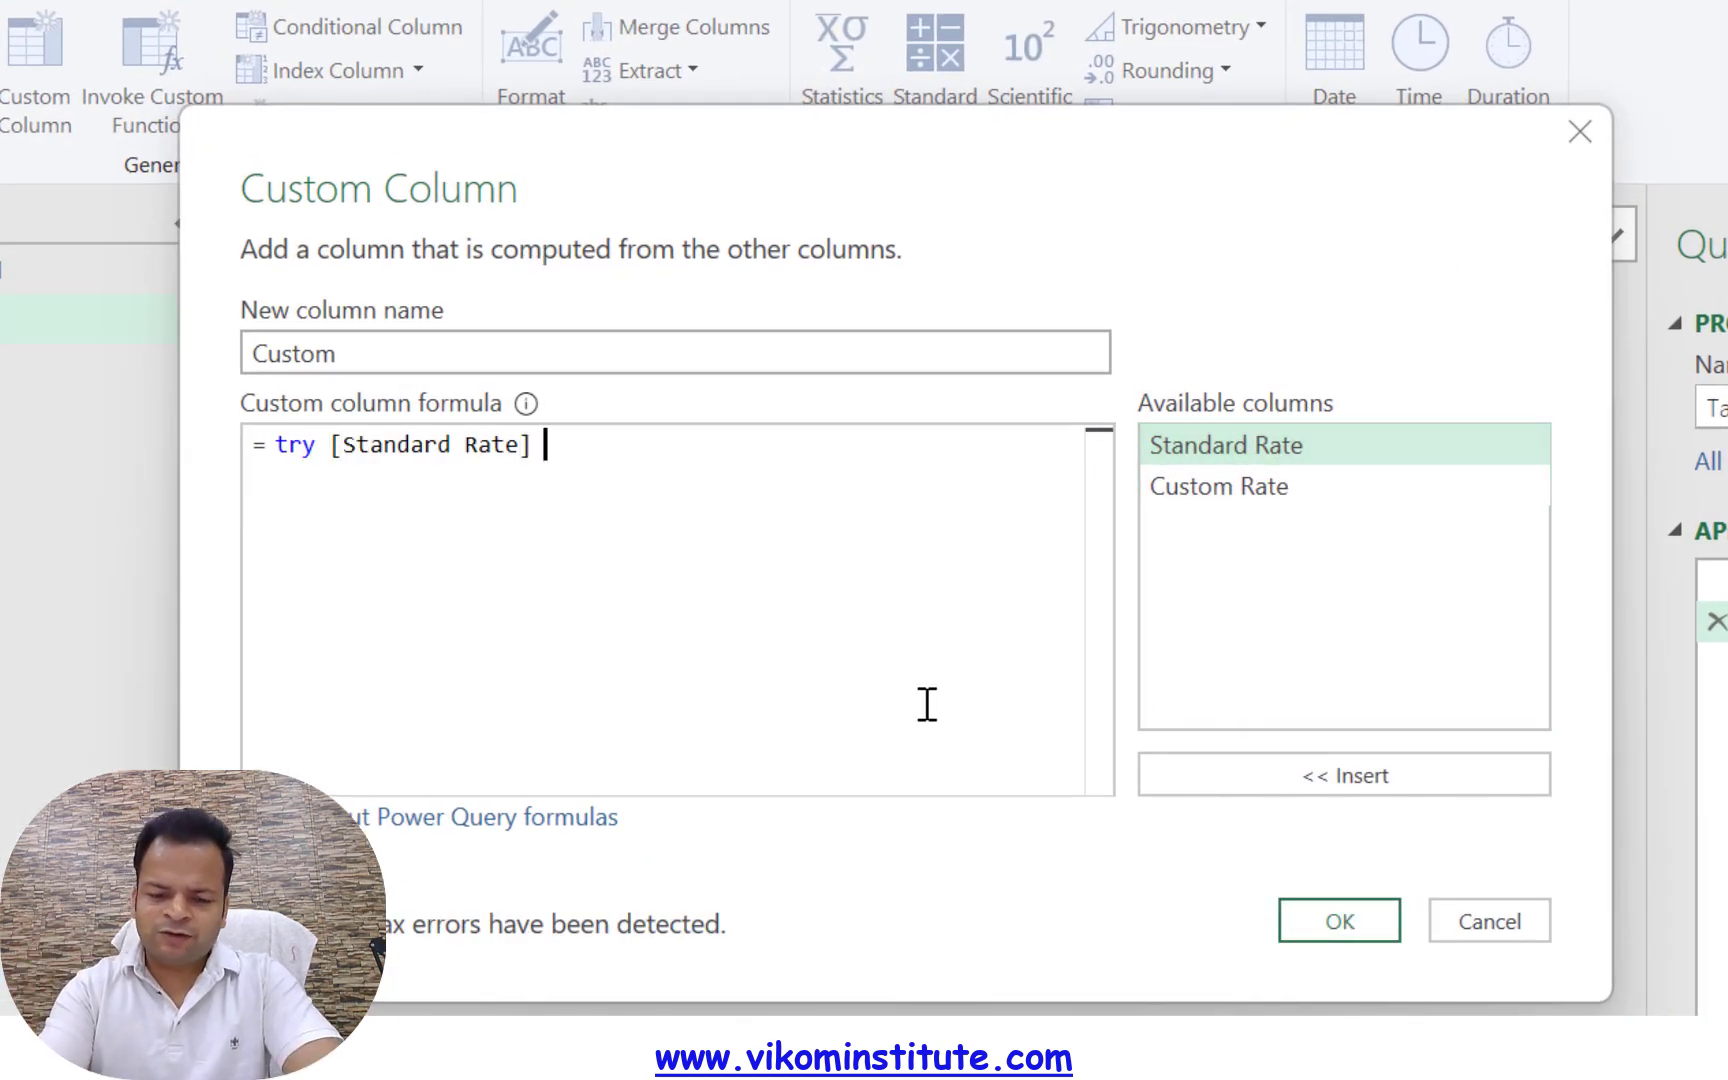
pyautogui.write('herwise')
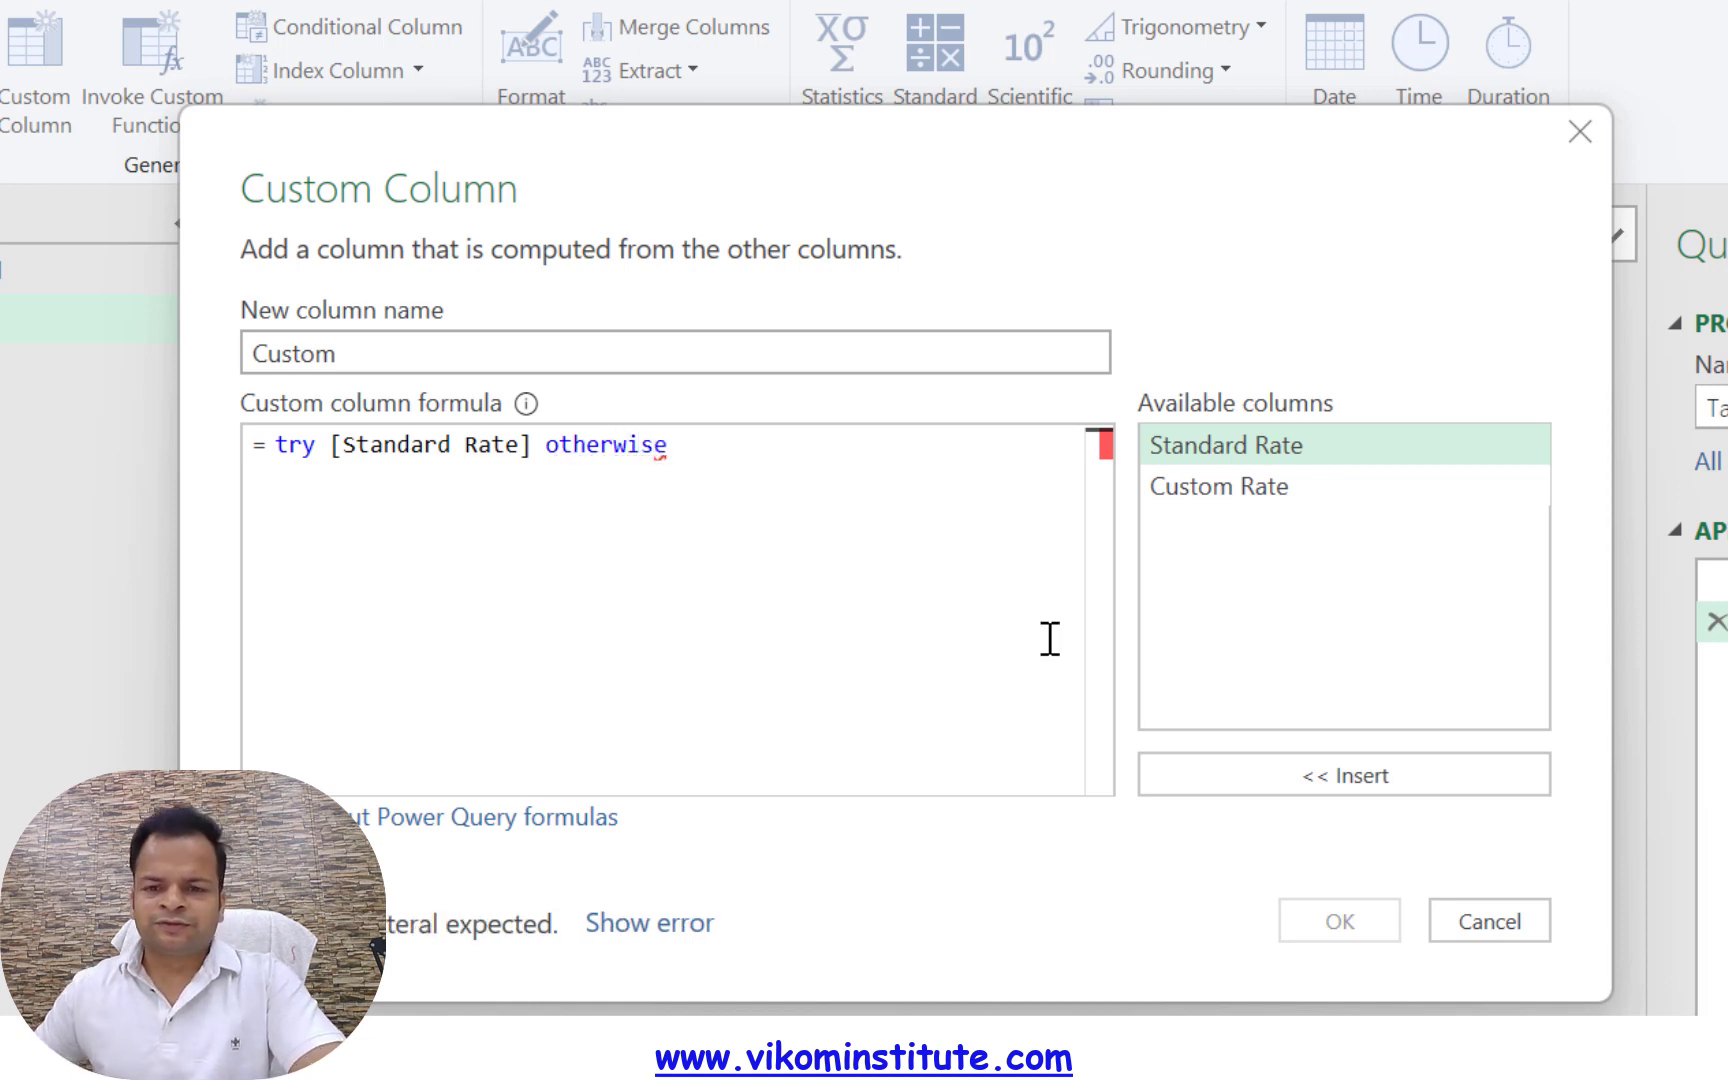
pyautogui.doubleClick(1198, 490)
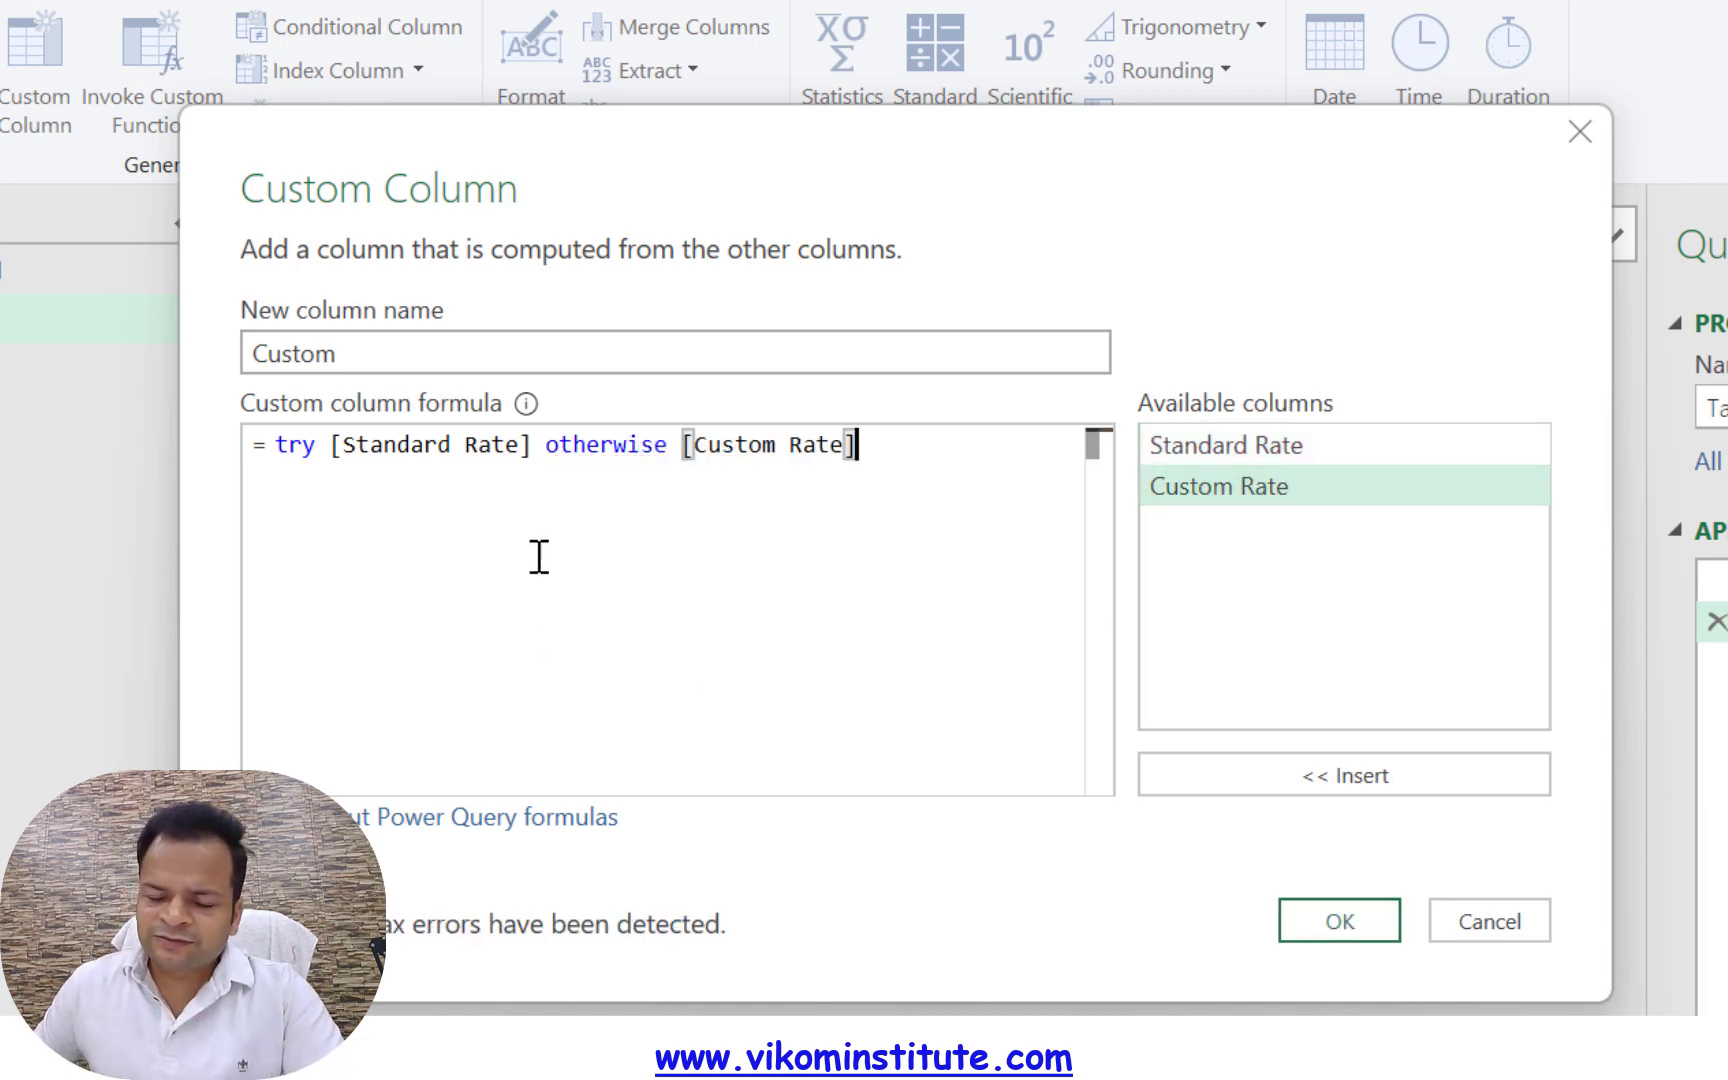
# Try capitalising the keyword as Try in the custom column formula and locate the syntax error
pyautogui.click(289, 445)
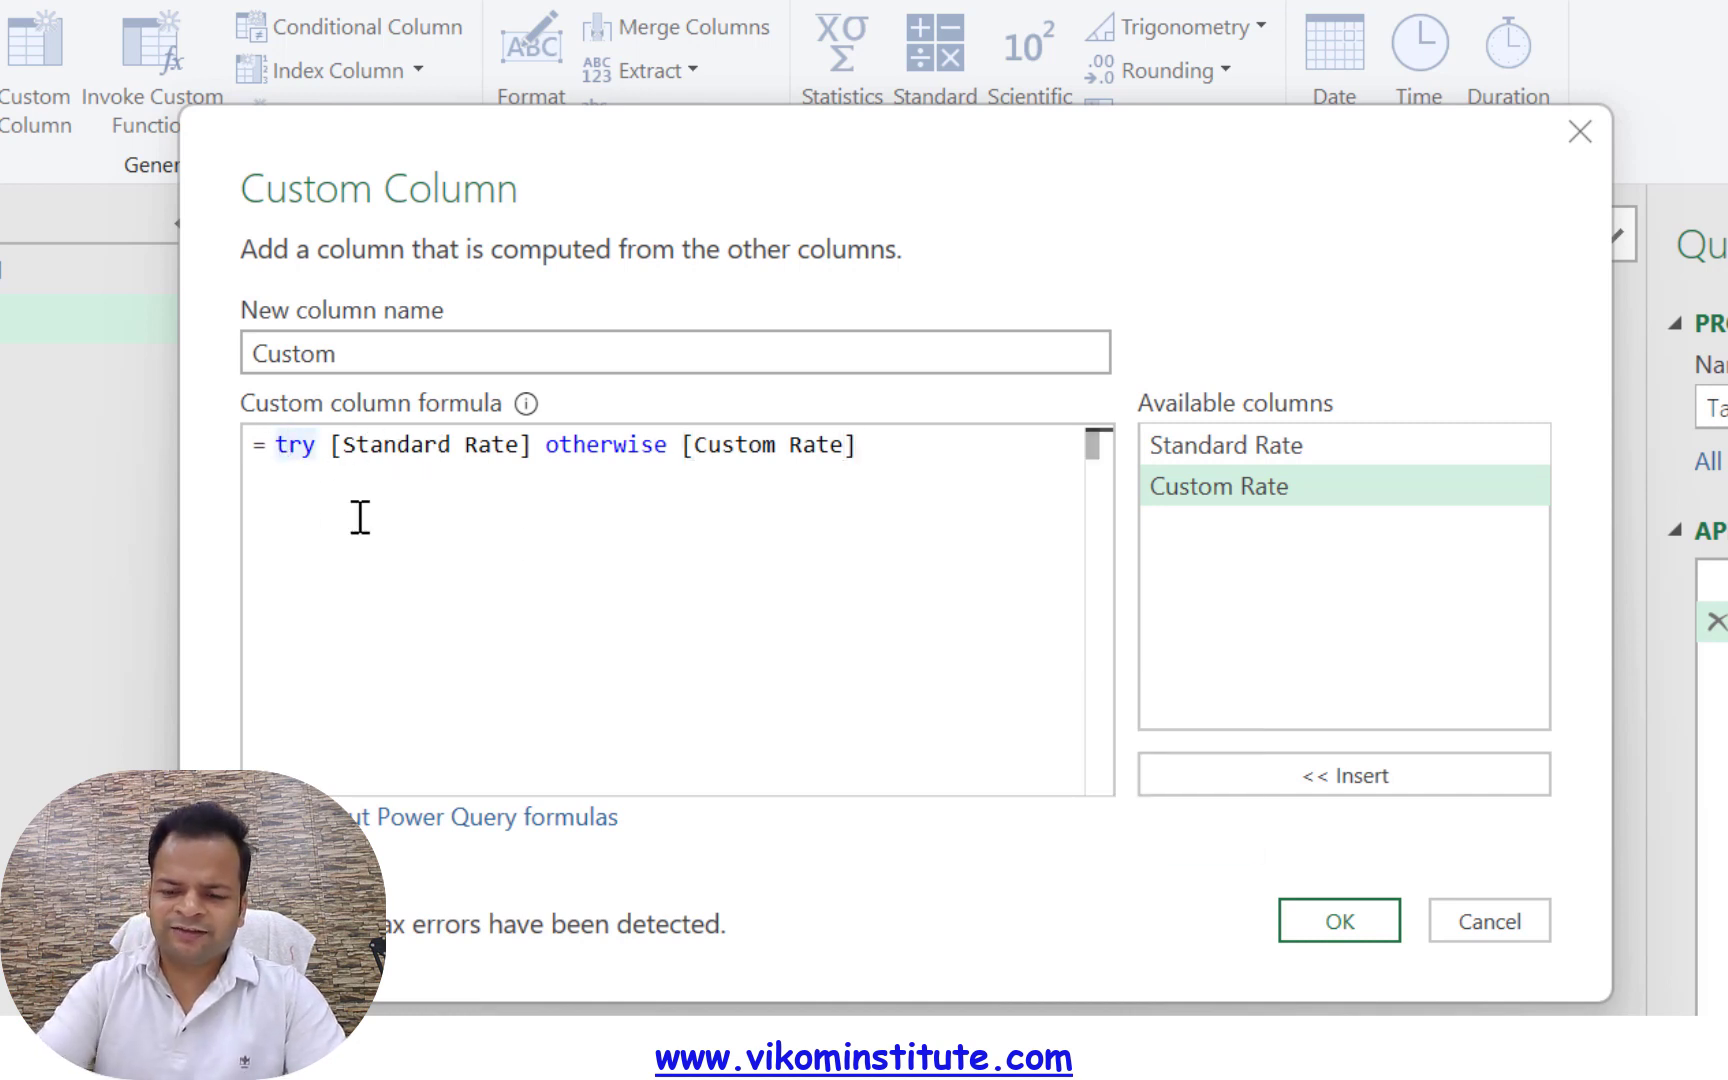
pyautogui.press('BackSpace')
pyautogui.write('T')
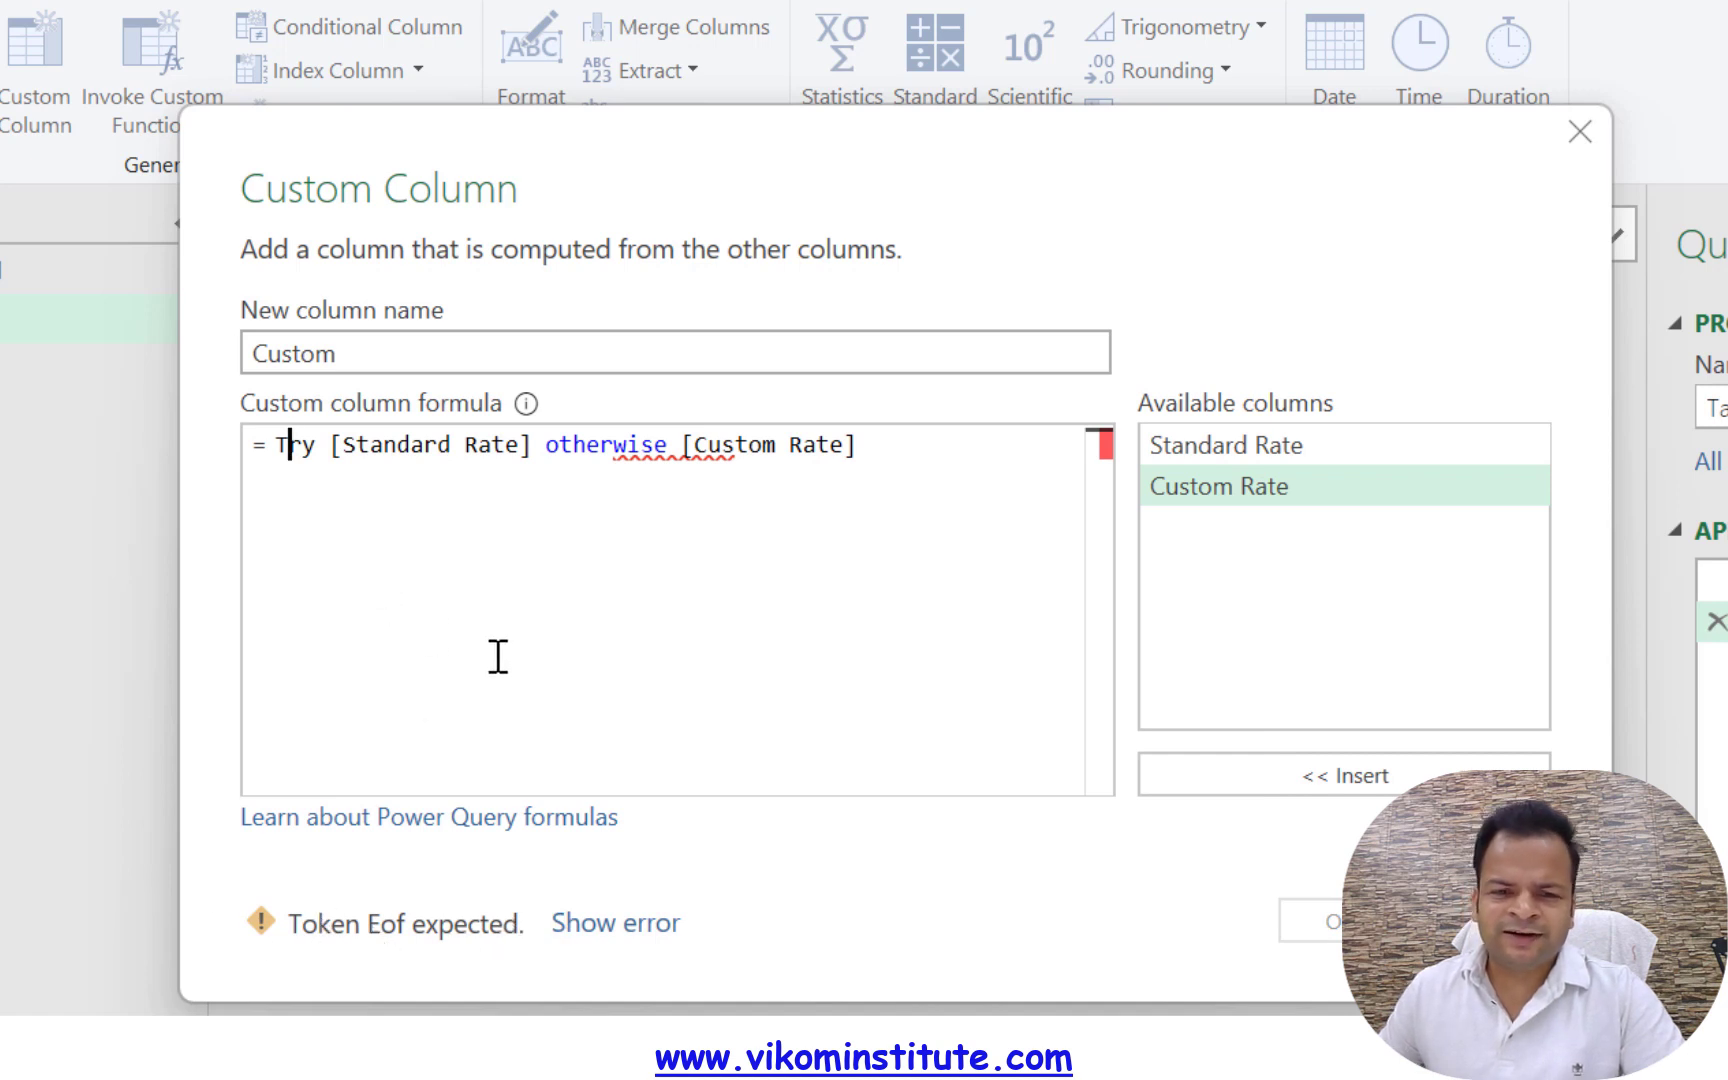
pyautogui.click(633, 930)
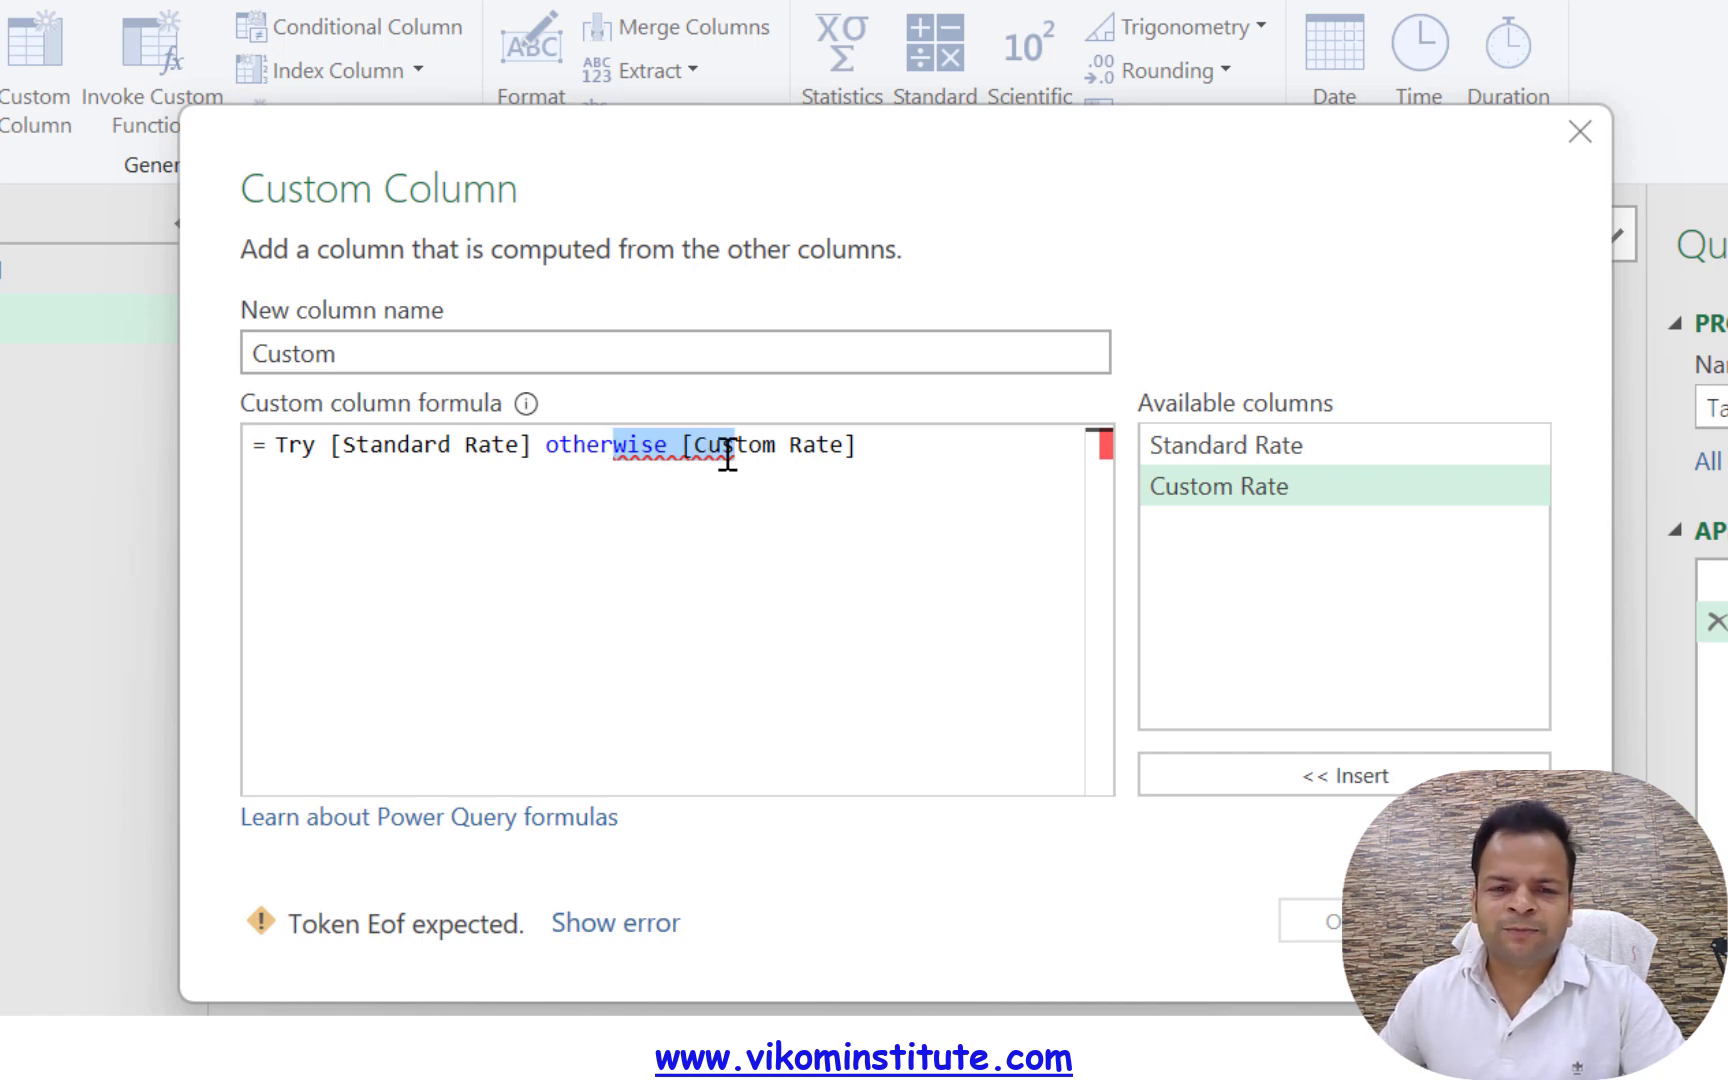
# Restore the lowercase try keyword in the formula and create the custom column
pyautogui.click(290, 448)
pyautogui.press('BackSpace')
pyautogui.write('t')
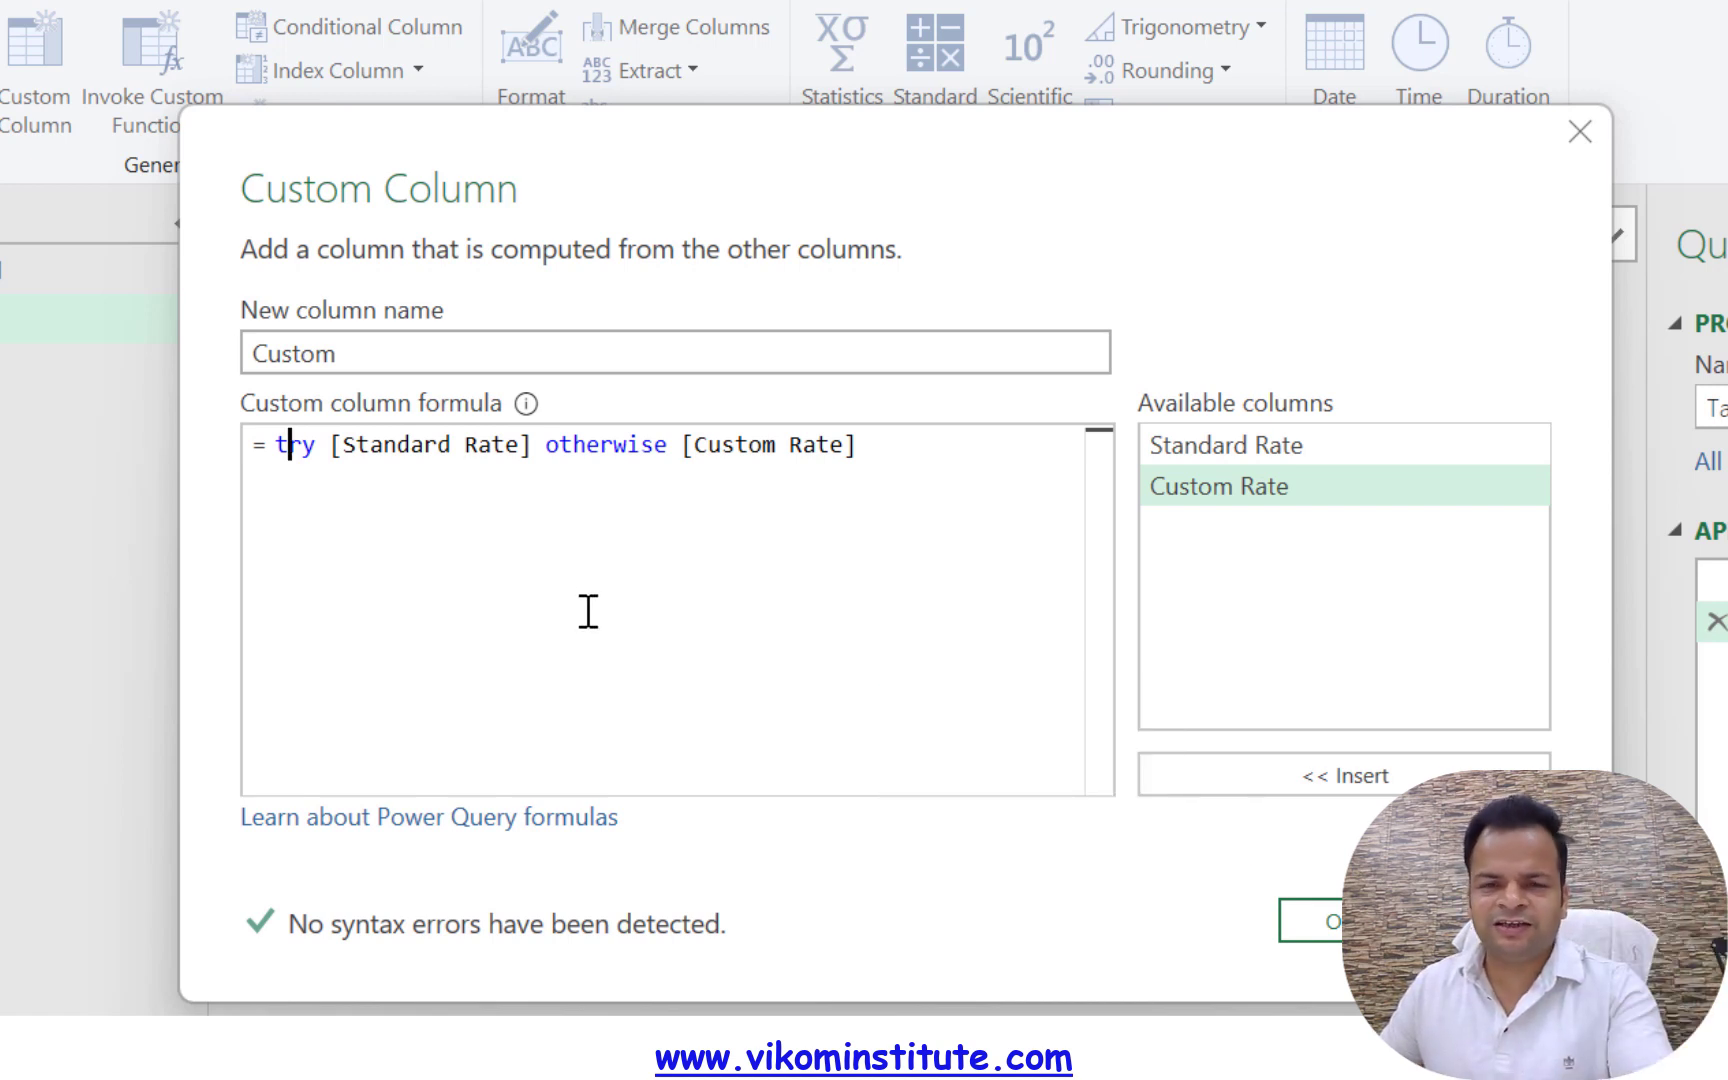
pyautogui.click(1308, 915)
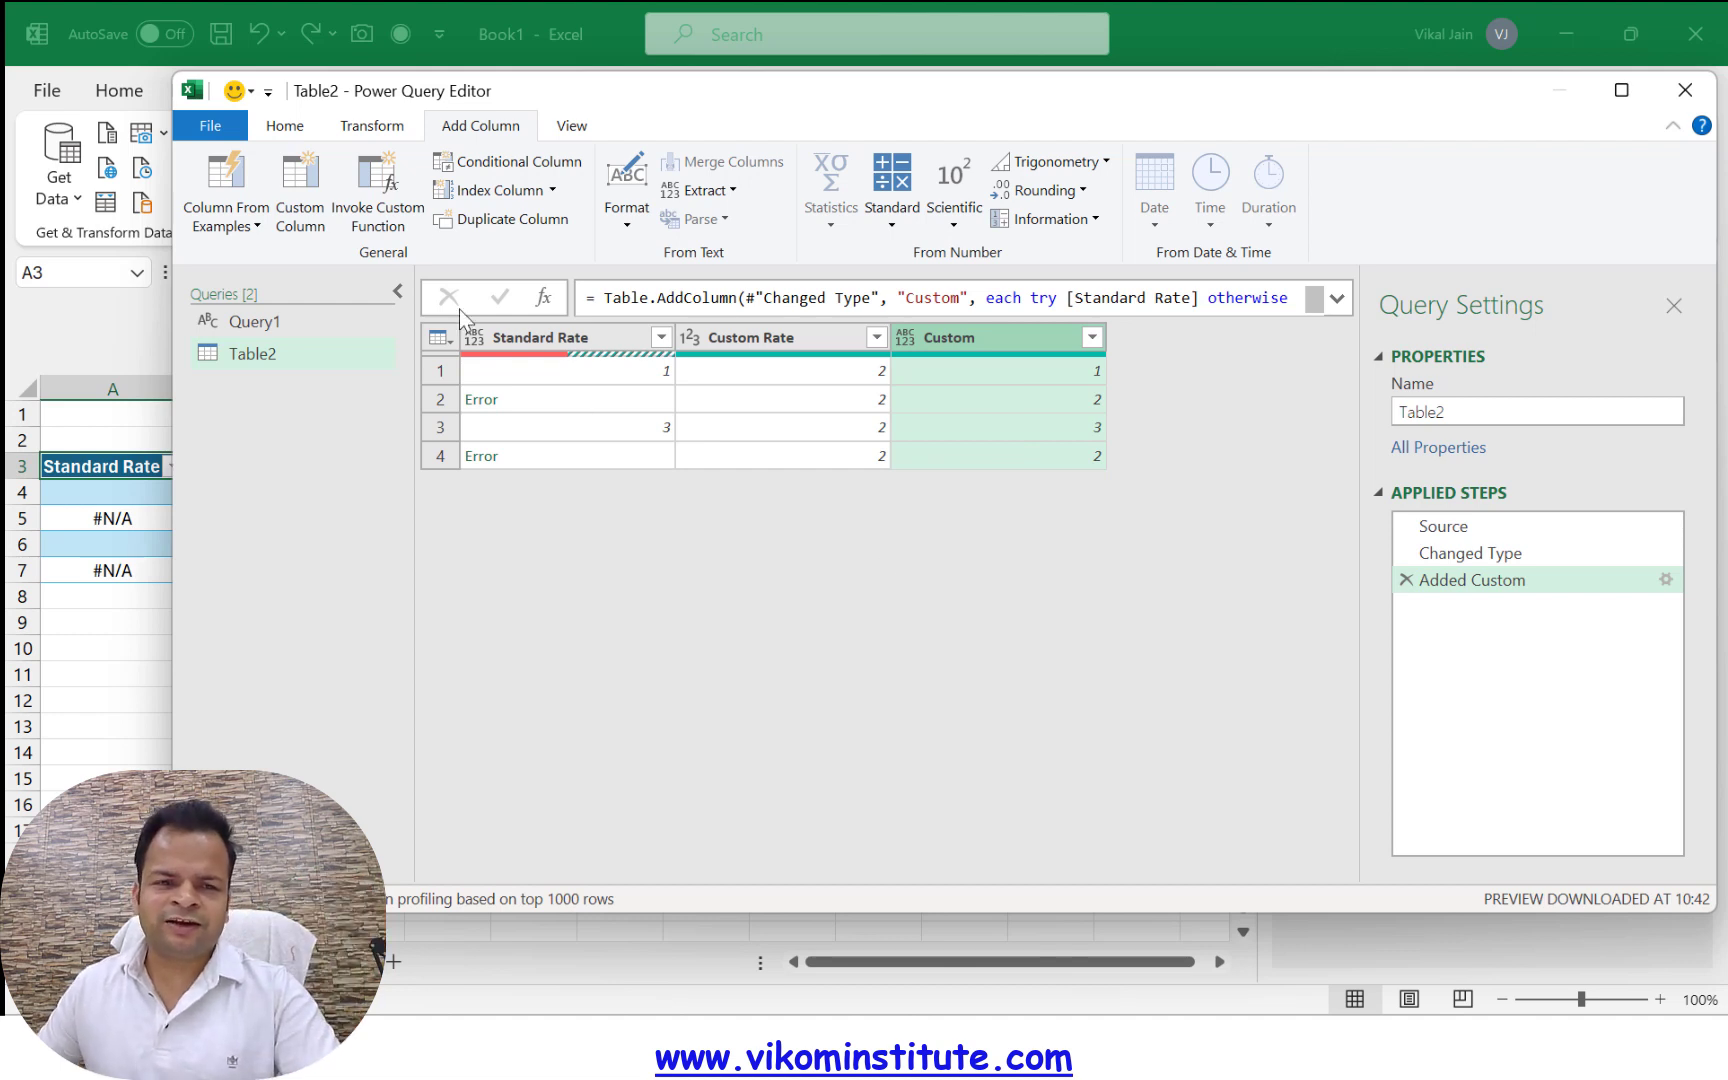
# In the query's M code, insert the comment "// If starndard rate will give me error then it will give custom rate" above the Added Custom step
pyautogui.click(284, 125)
pyautogui.click(380, 190)
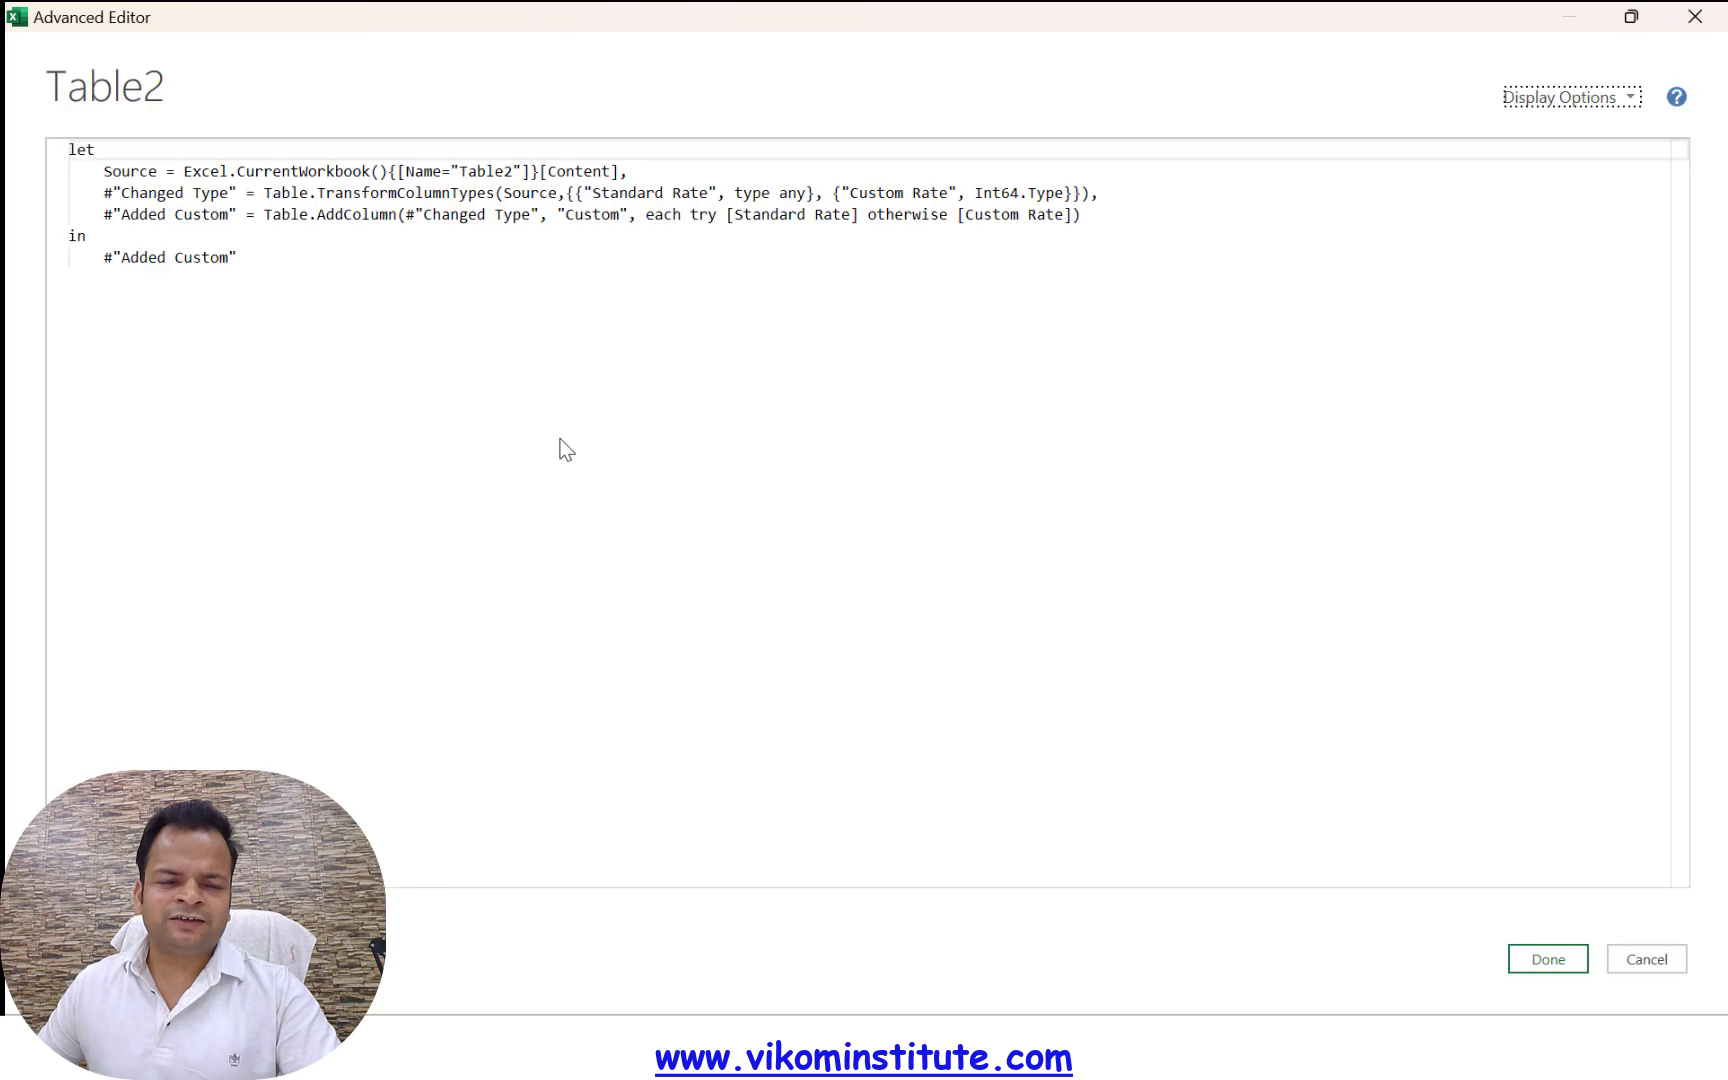
pyautogui.click(1122, 221)
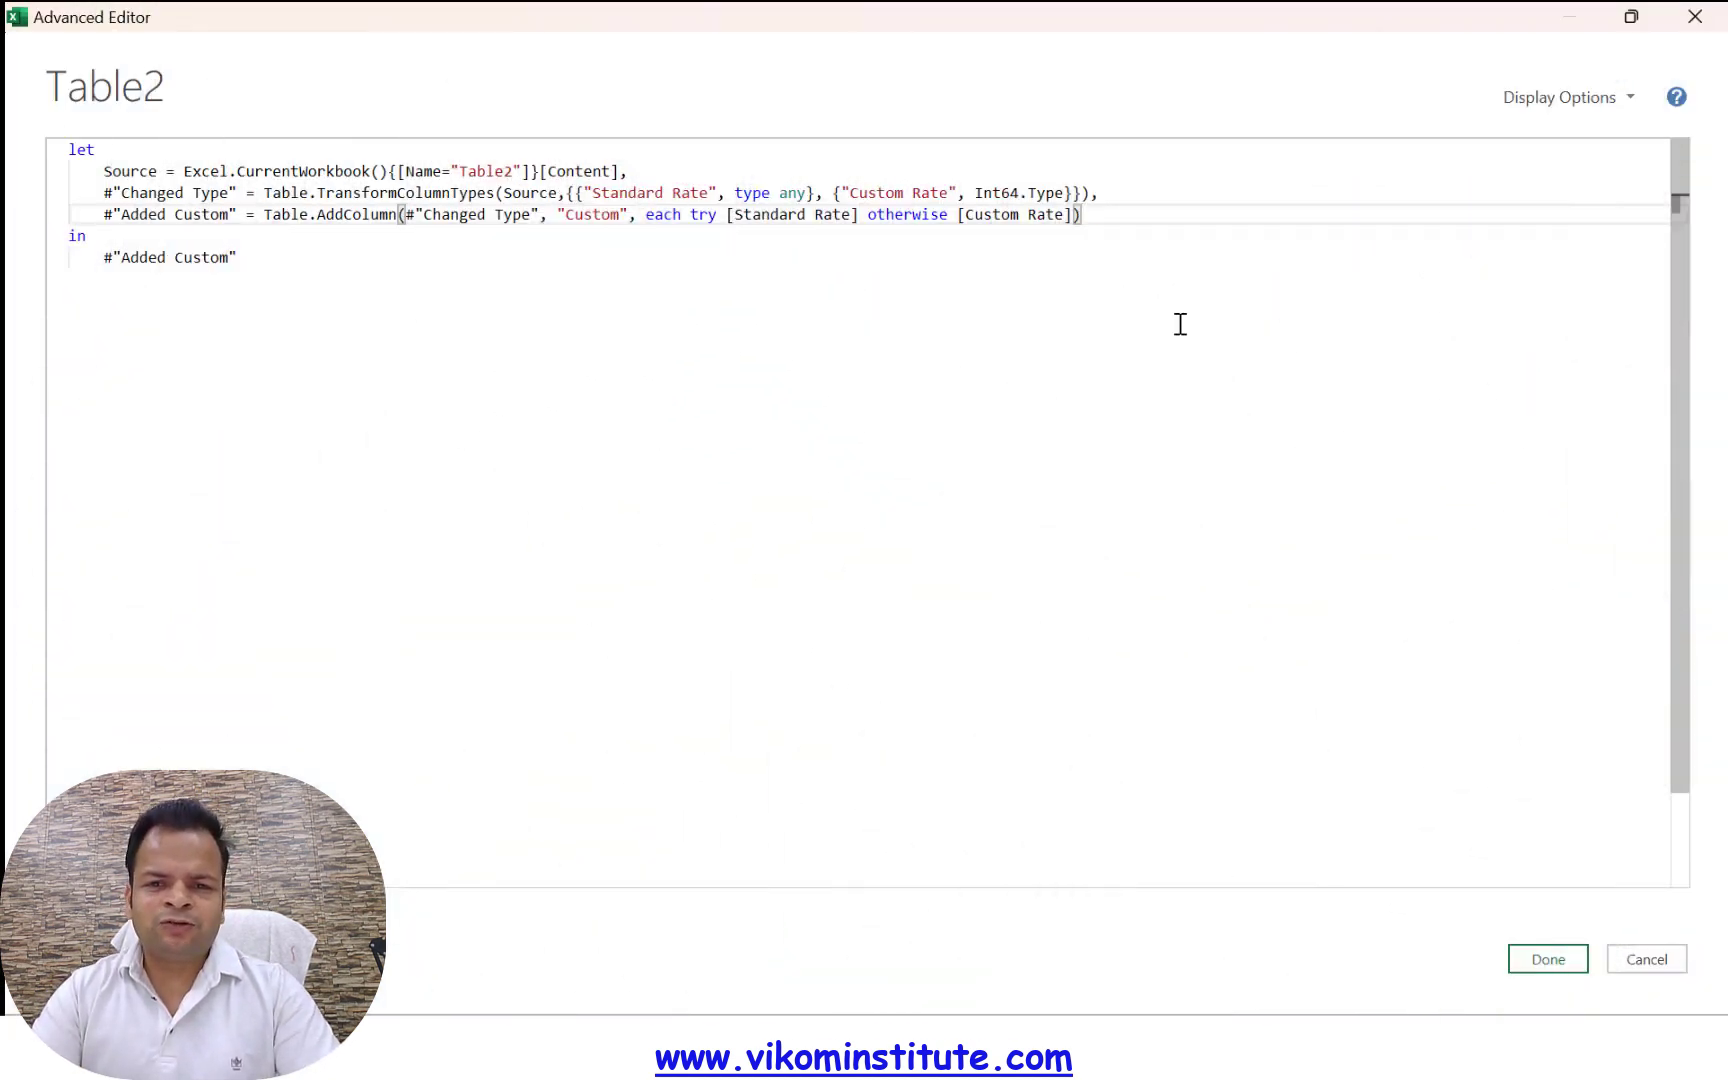
pyautogui.press('Up')
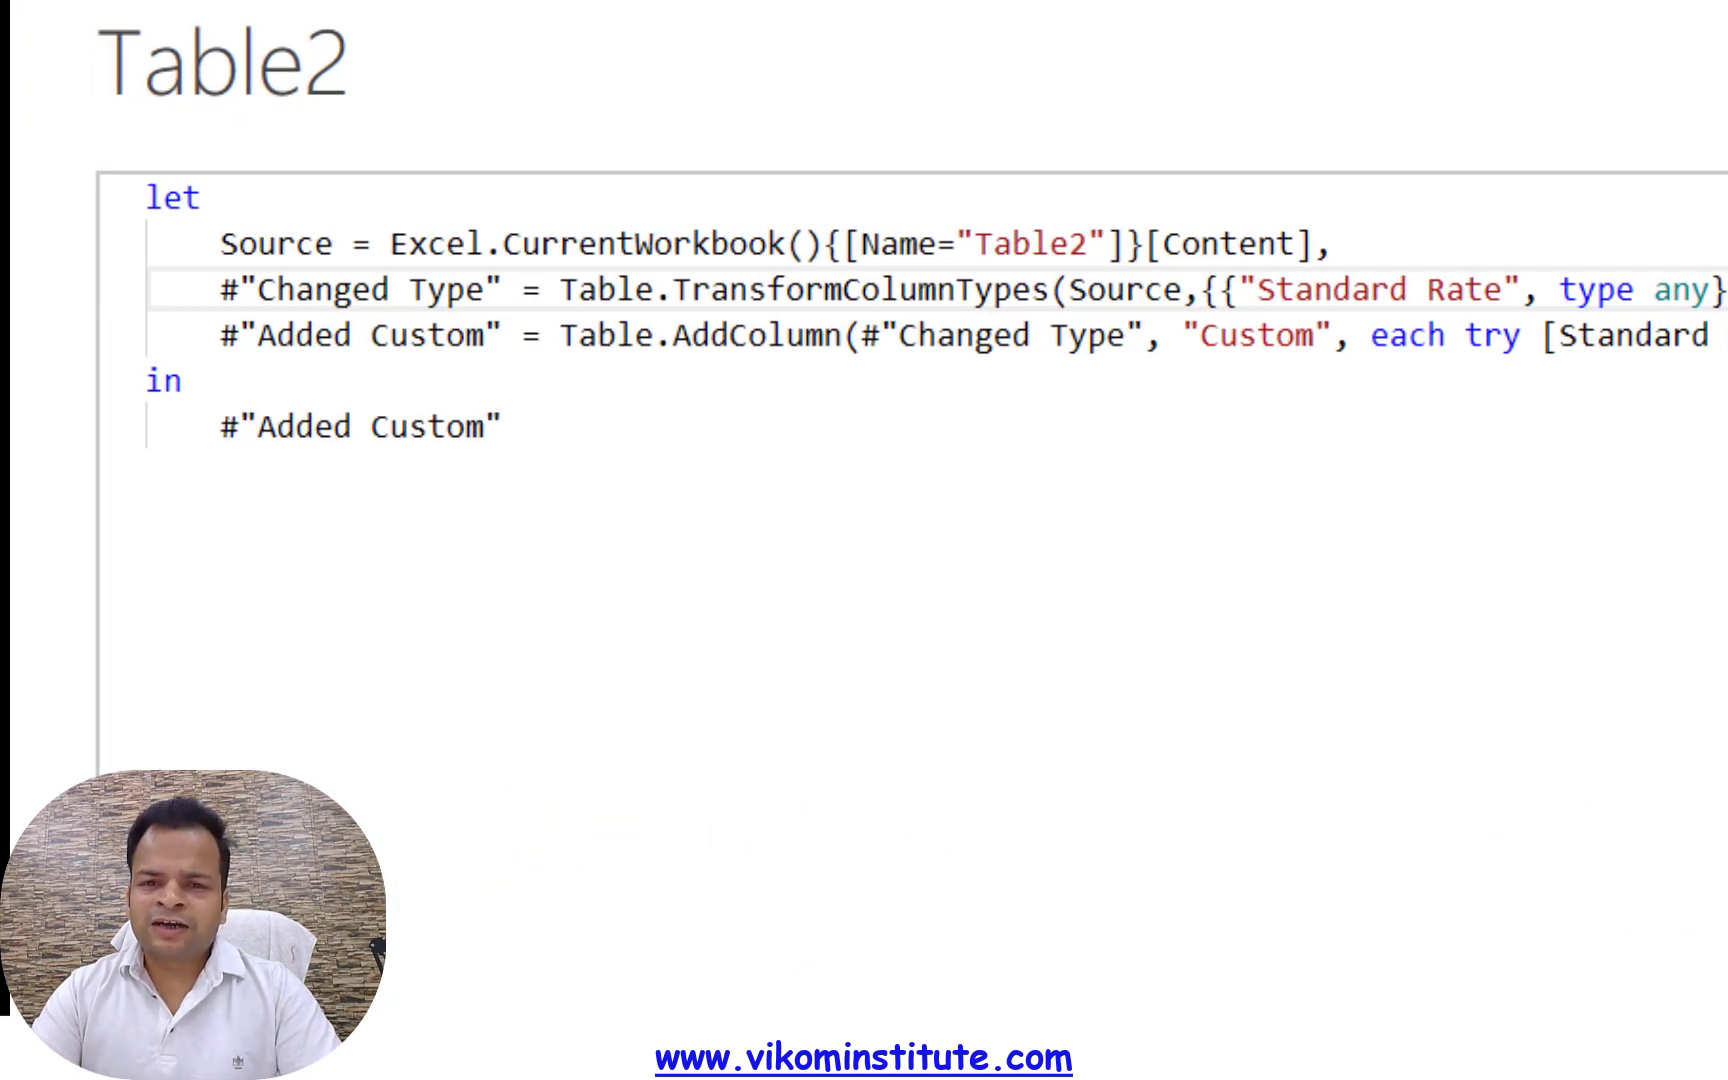
pyautogui.press('Return')
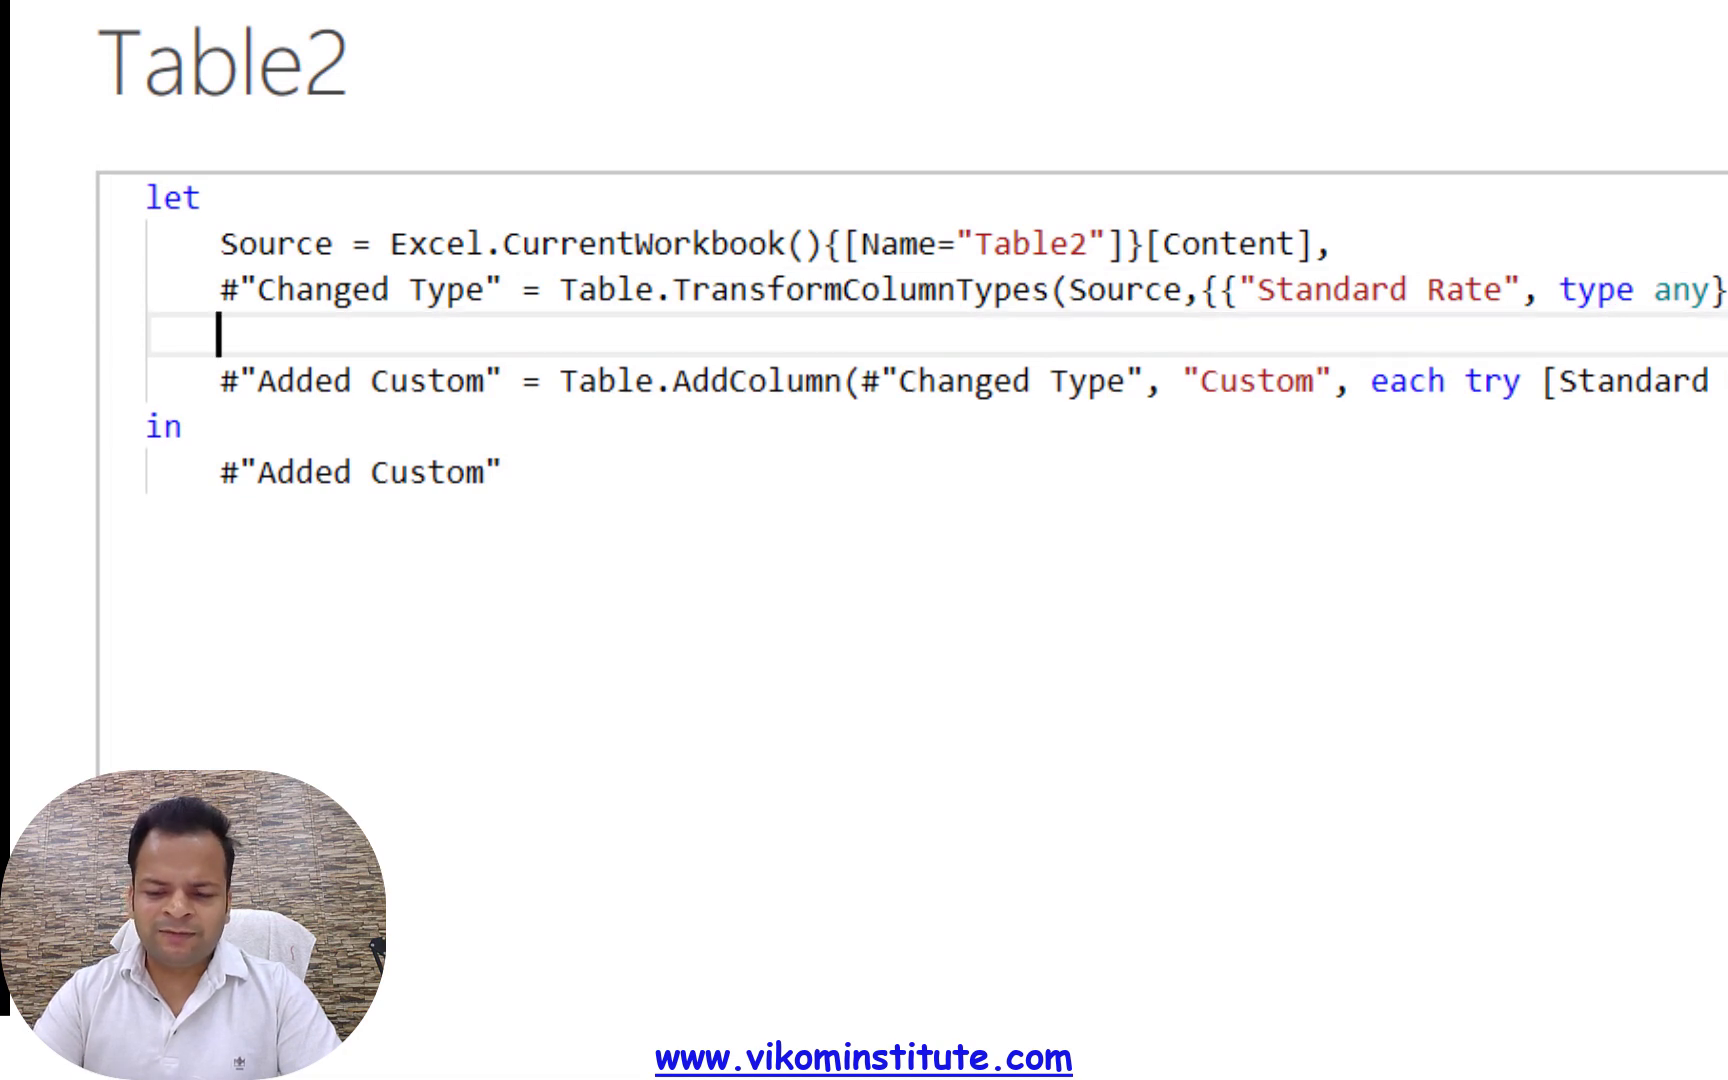
pyautogui.write('//')
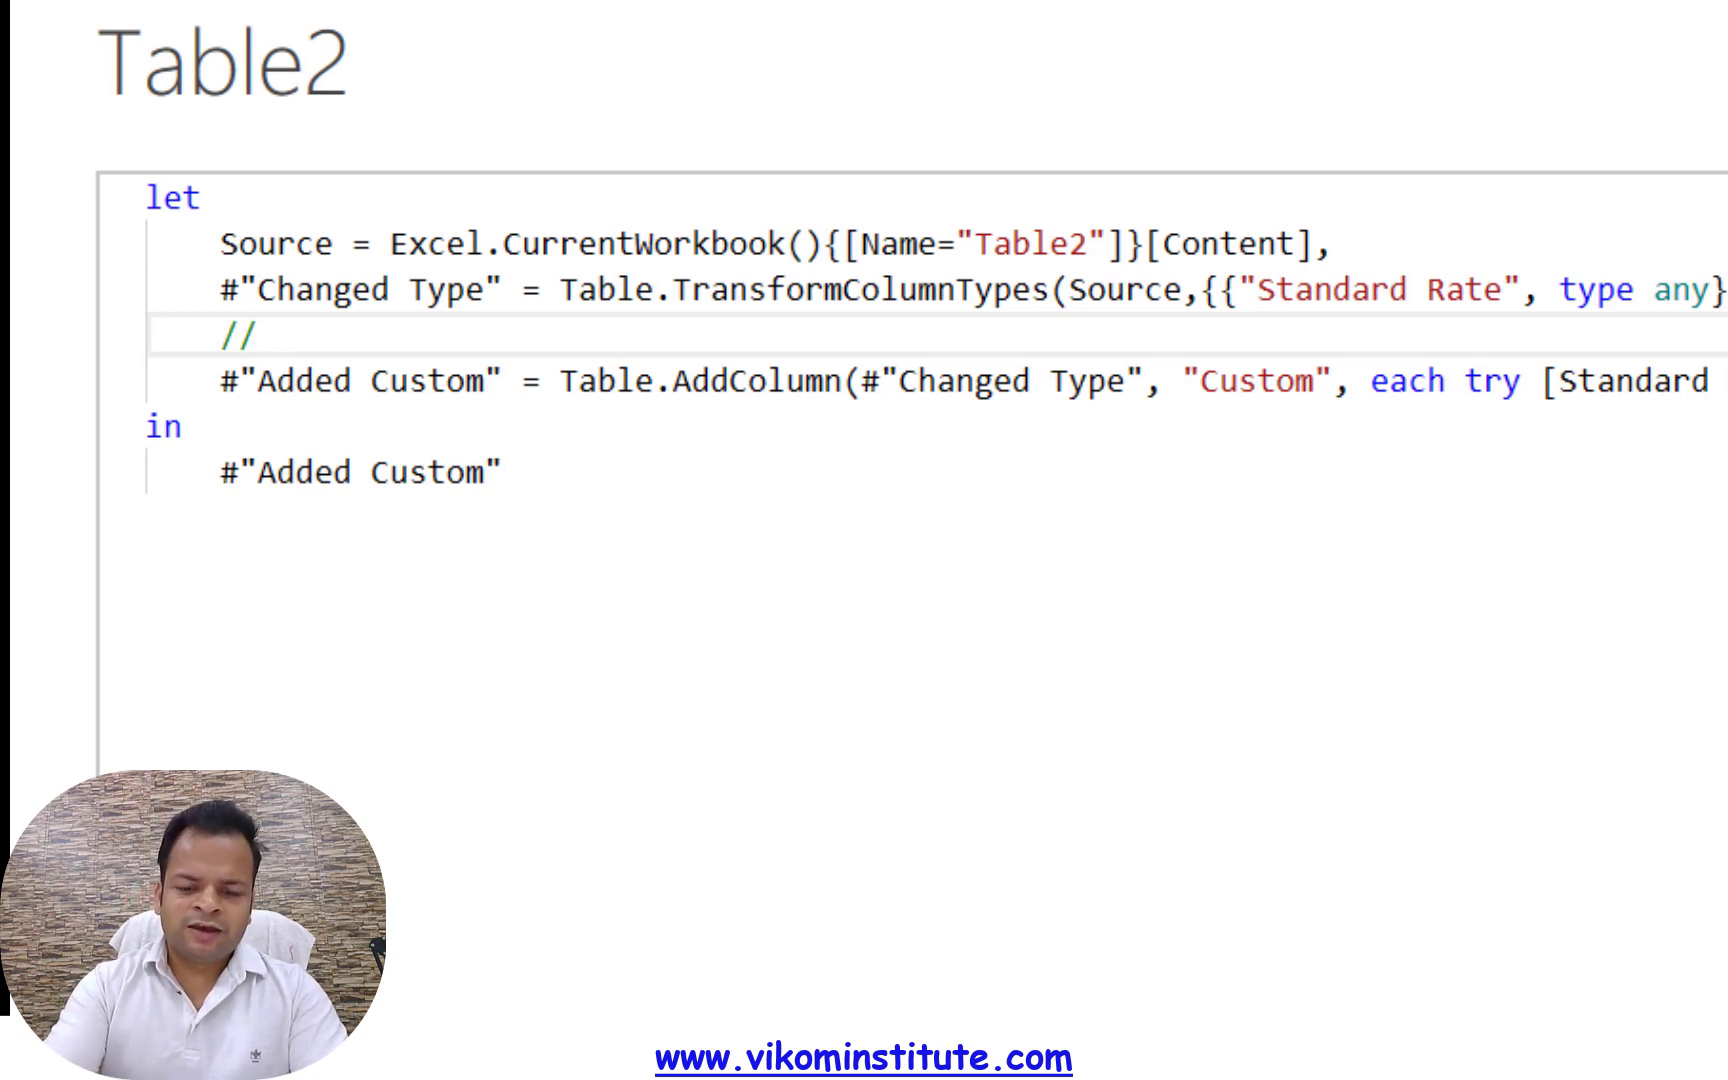
pyautogui.write('If')
pyautogui.write(' starndard rate will gi')
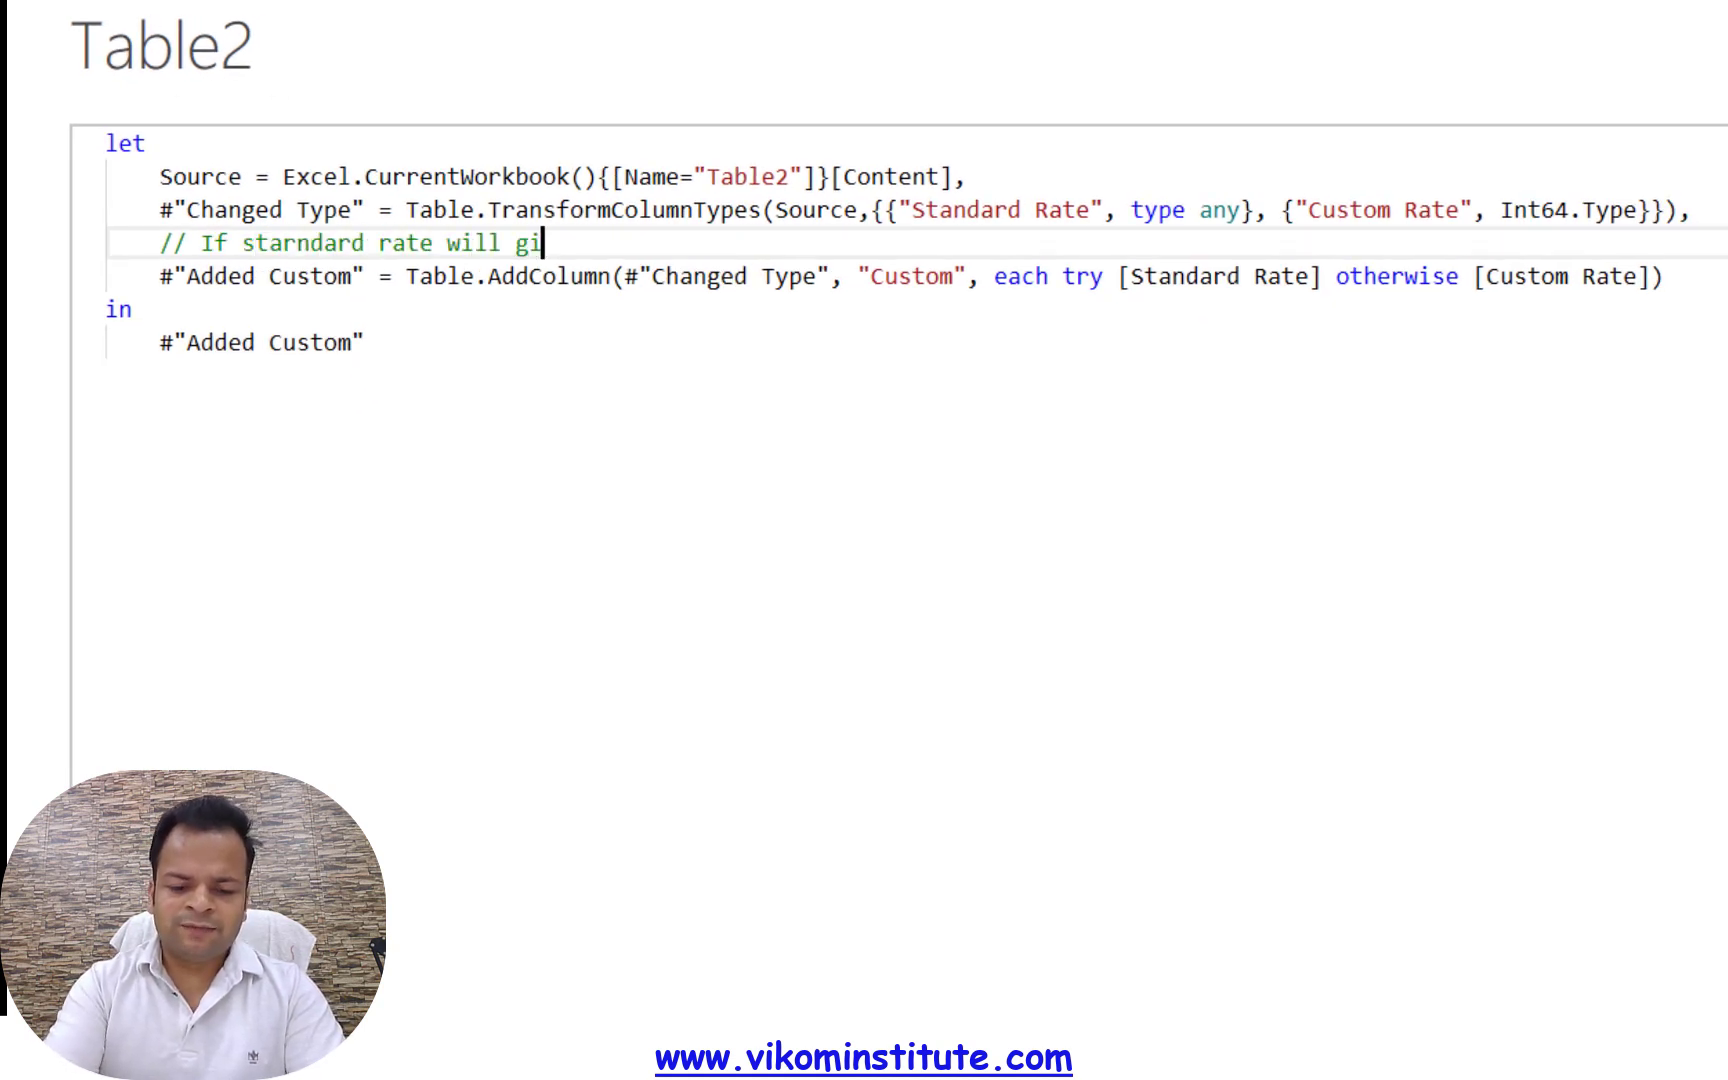
pyautogui.write('ve me erro')
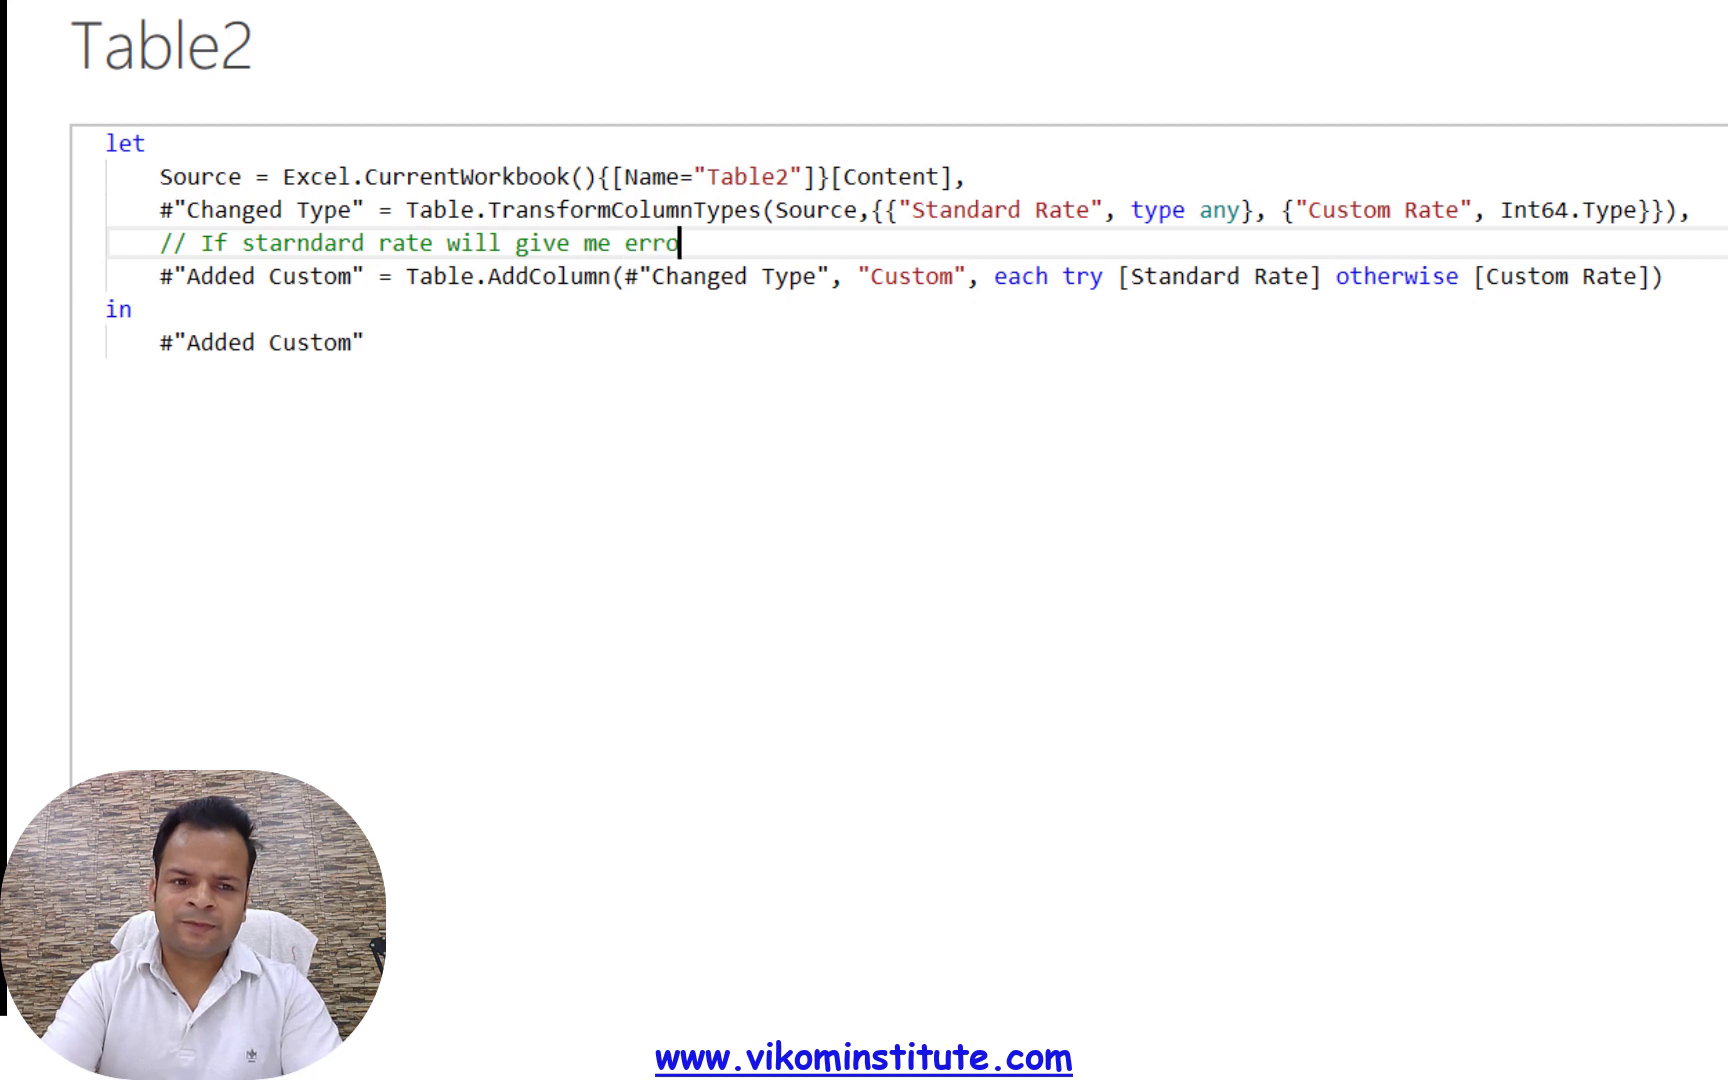
pyautogui.write('r then  it will give custom rate')
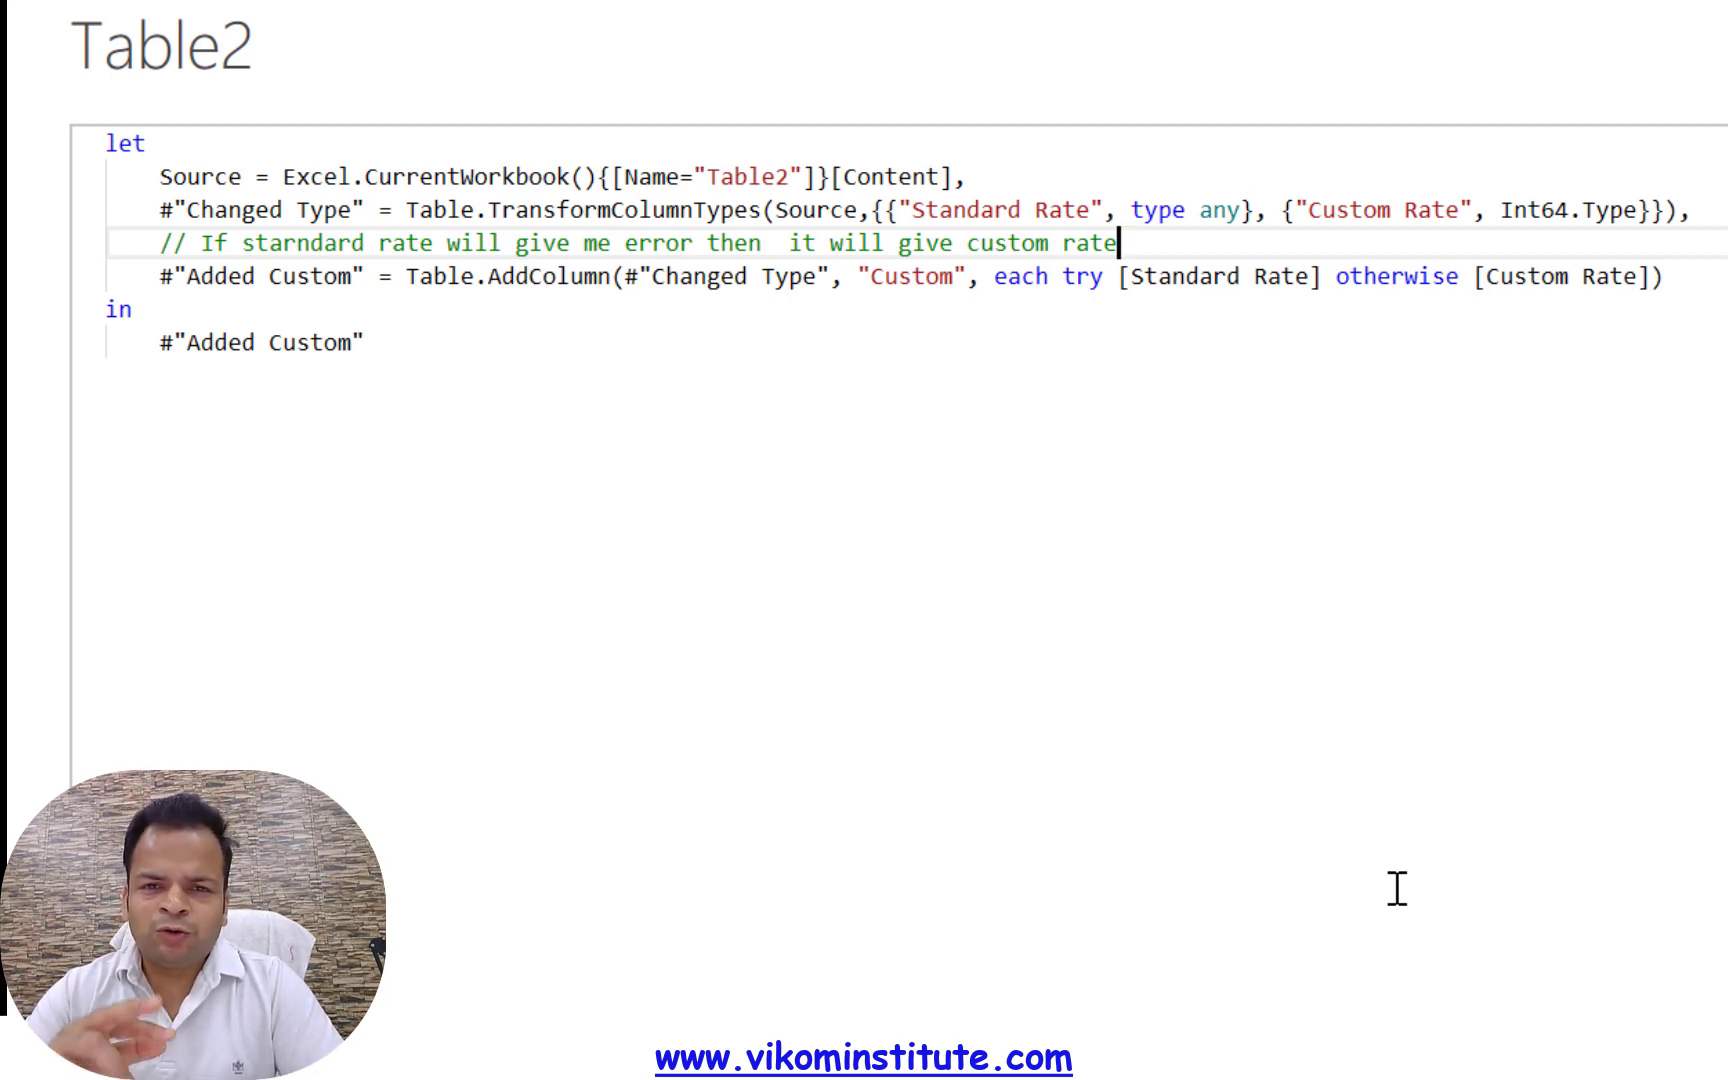
# Add a second comment line reading asdadasd and enclose both lines in a /* */ block comment
pyautogui.press('Return')
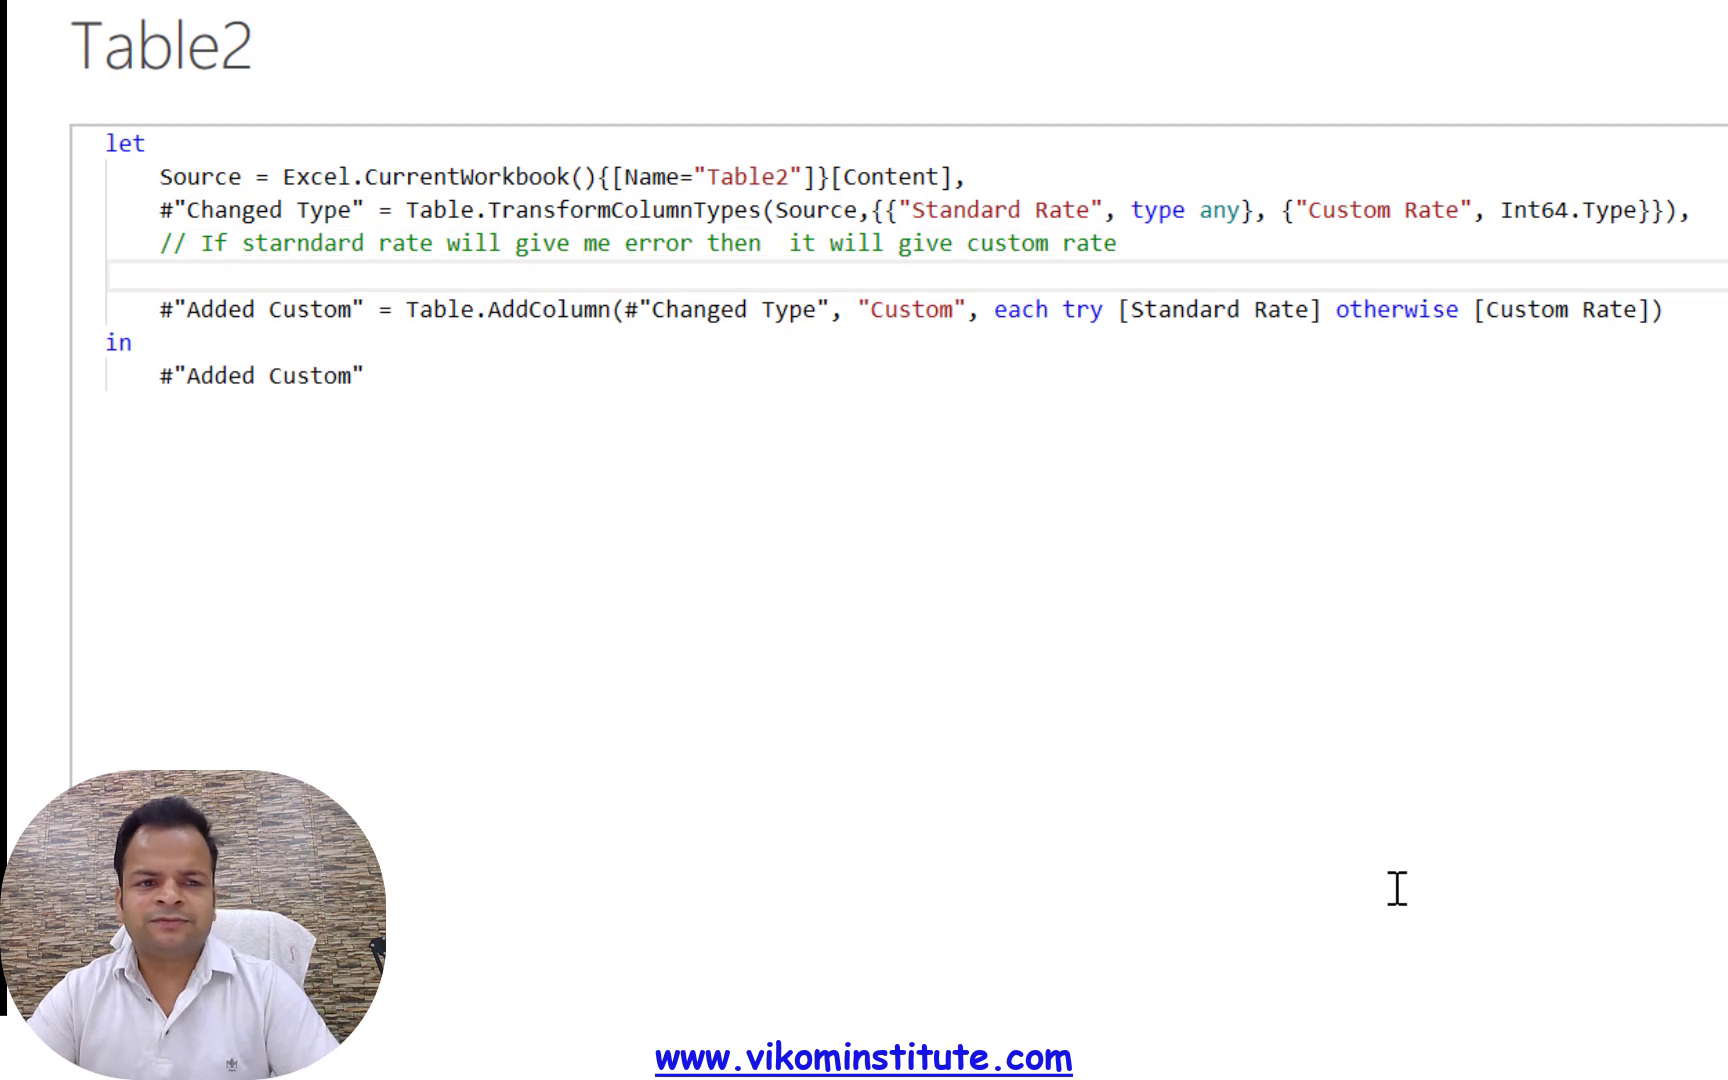
pyautogui.write('asdadasd')
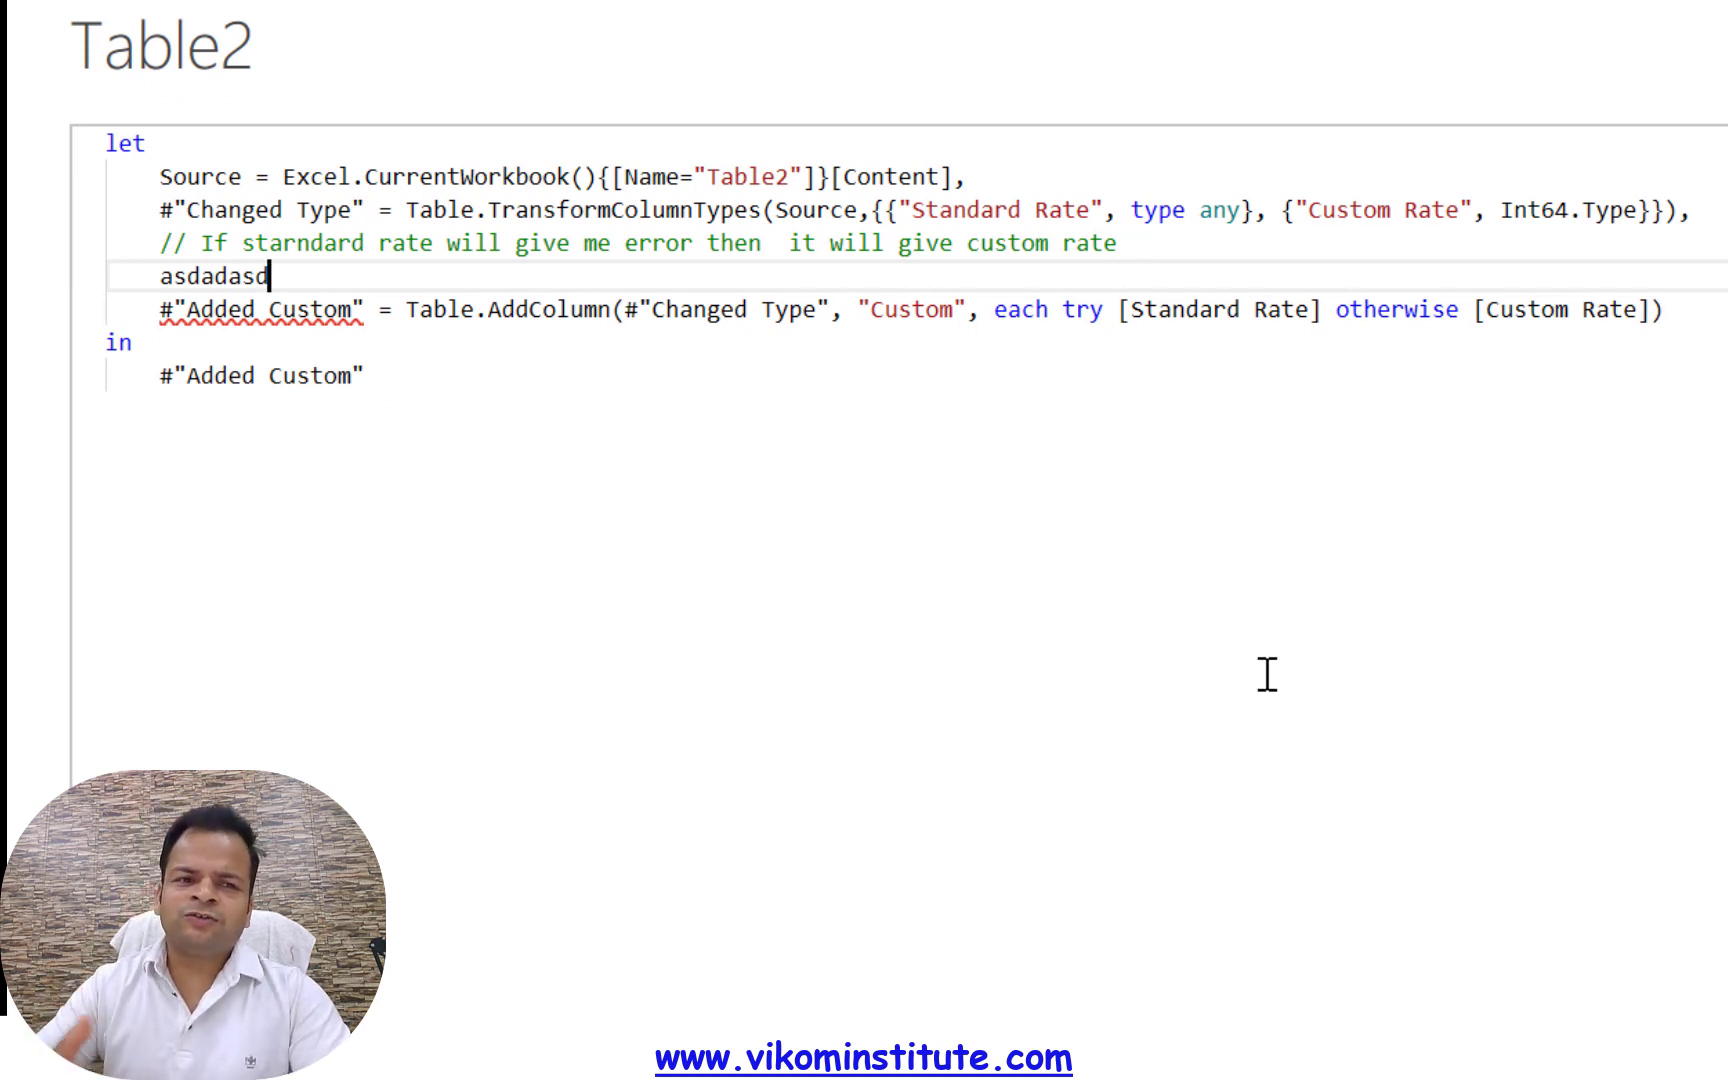
pyautogui.click(180, 243)
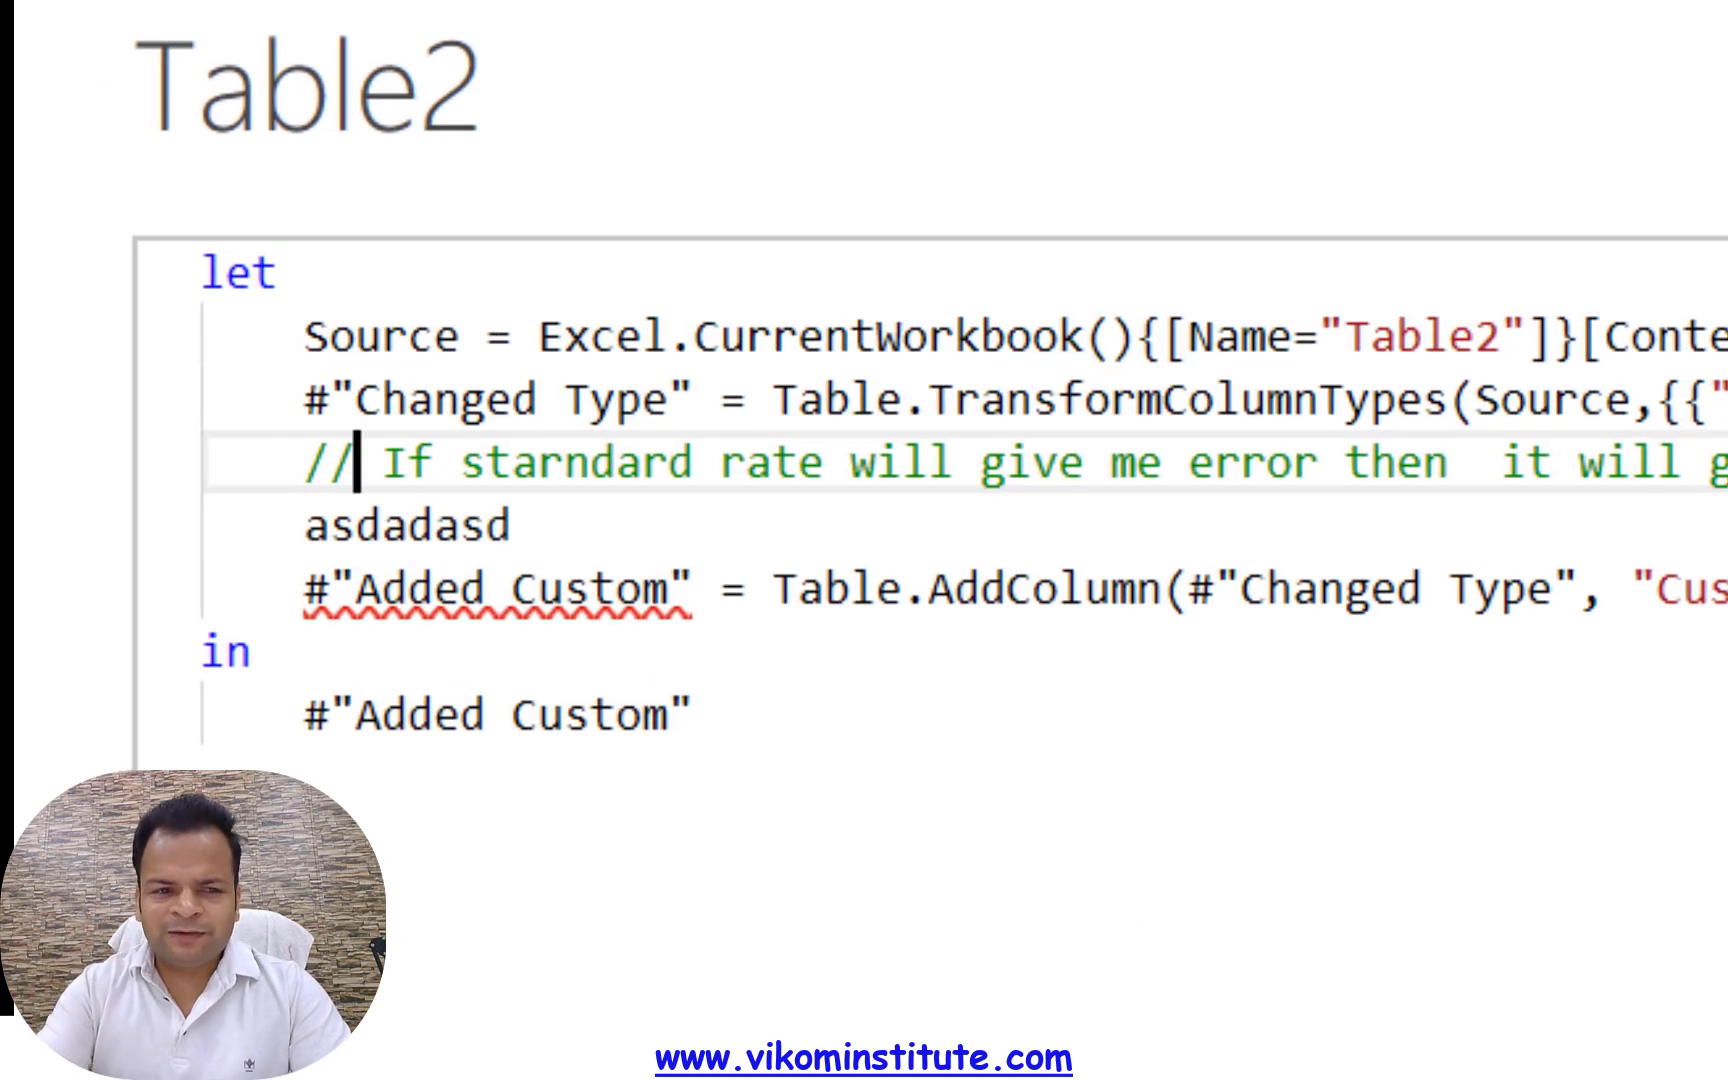
pyautogui.press('BackSpace')
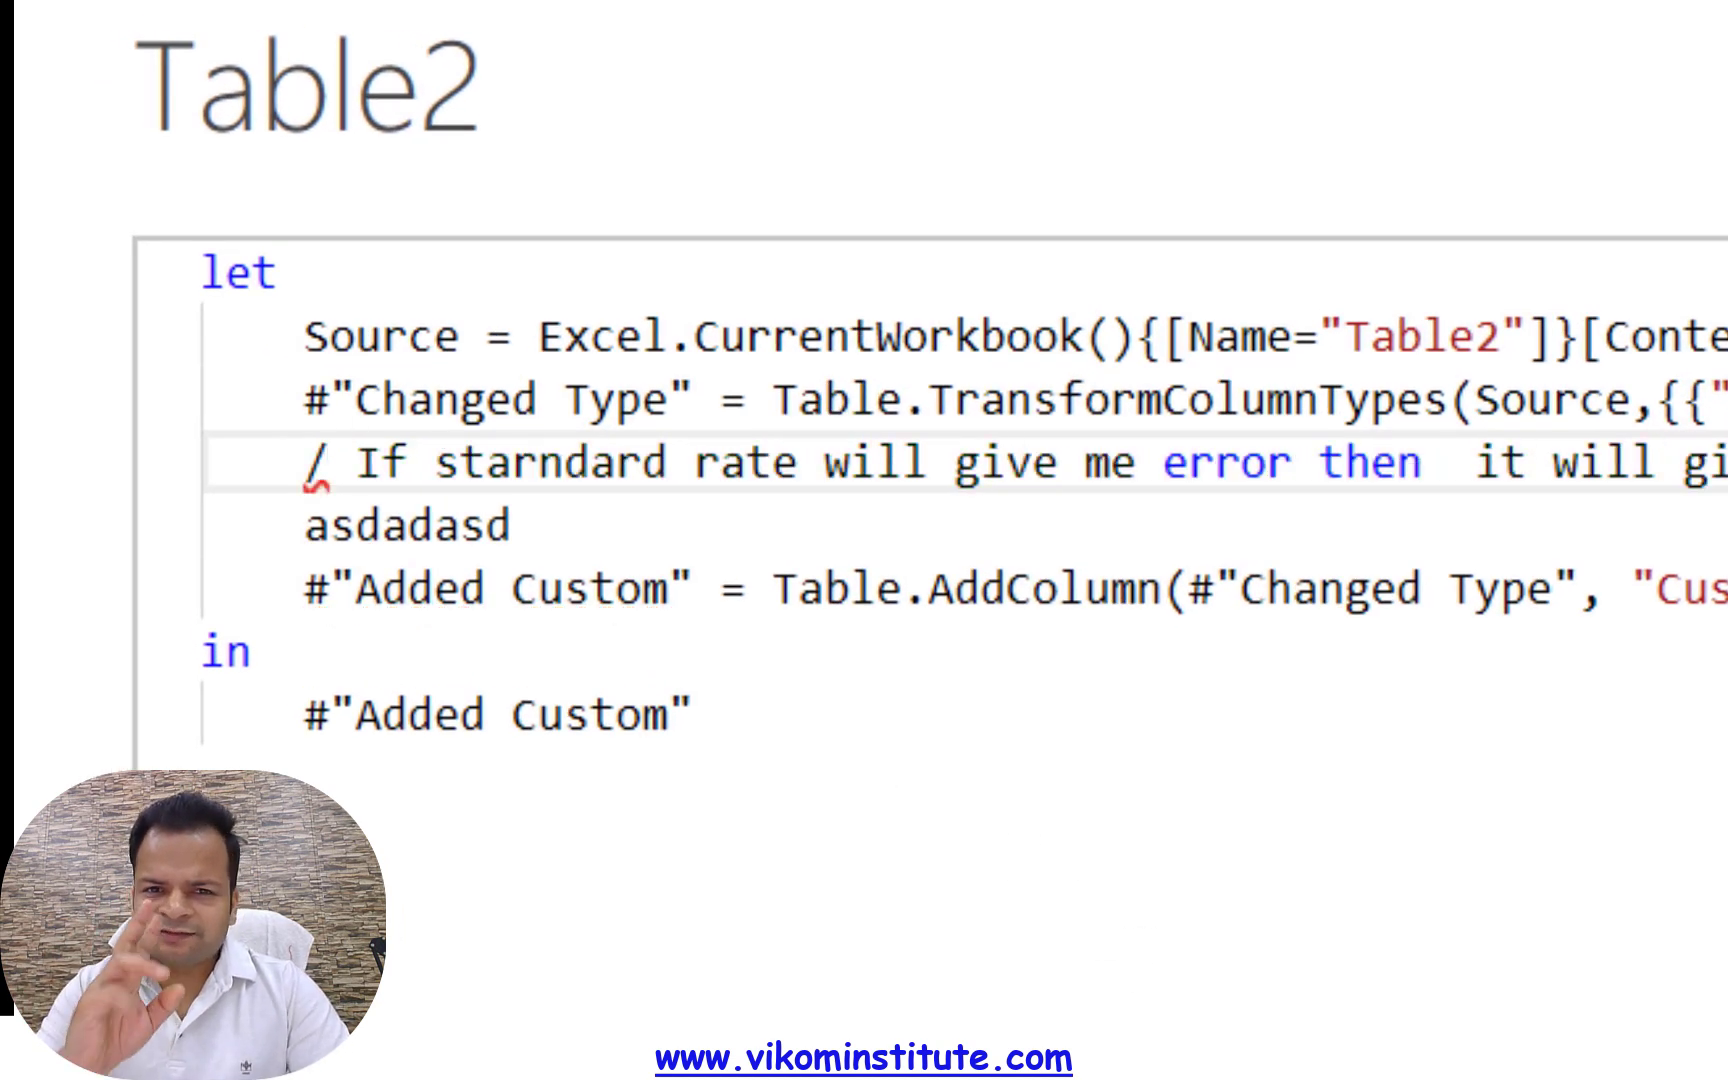
pyautogui.write('*')
pyautogui.press('Down')
pyautogui.press('Right')
pyautogui.press('Right')
pyautogui.press('Right')
pyautogui.press('Right')
pyautogui.press('Right')
pyautogui.press('Right')
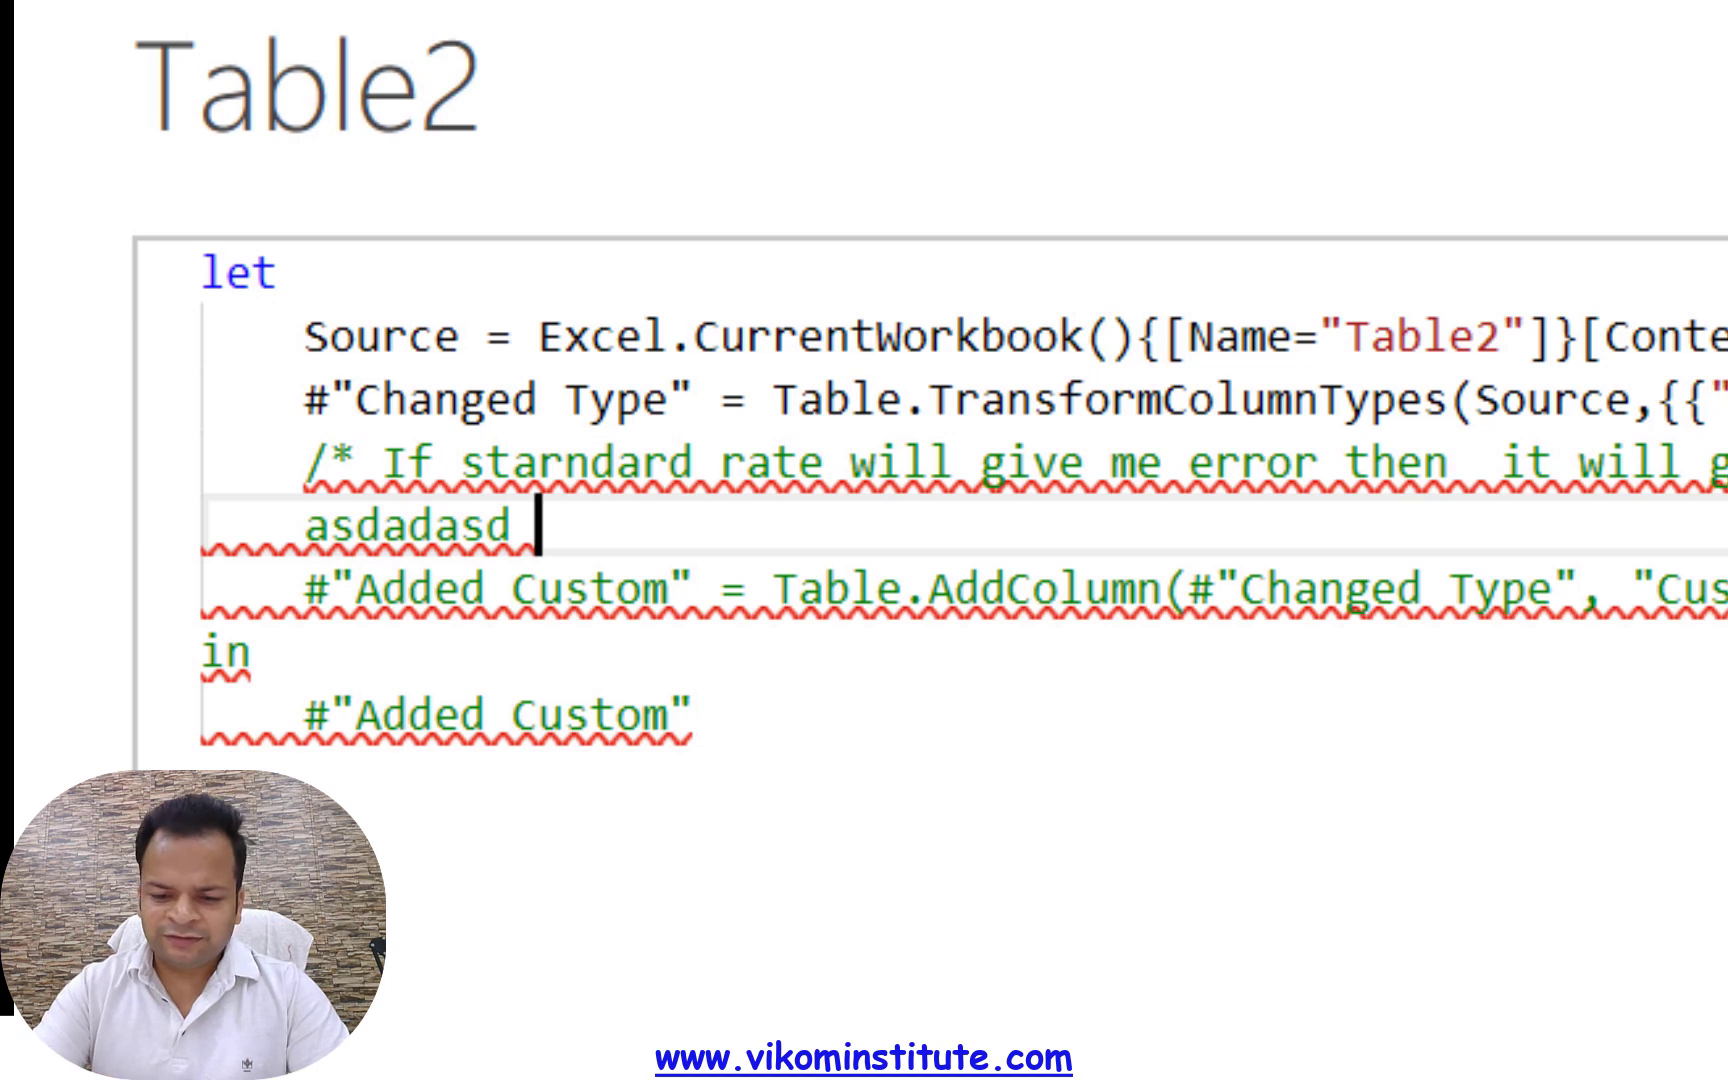
pyautogui.write('*/')
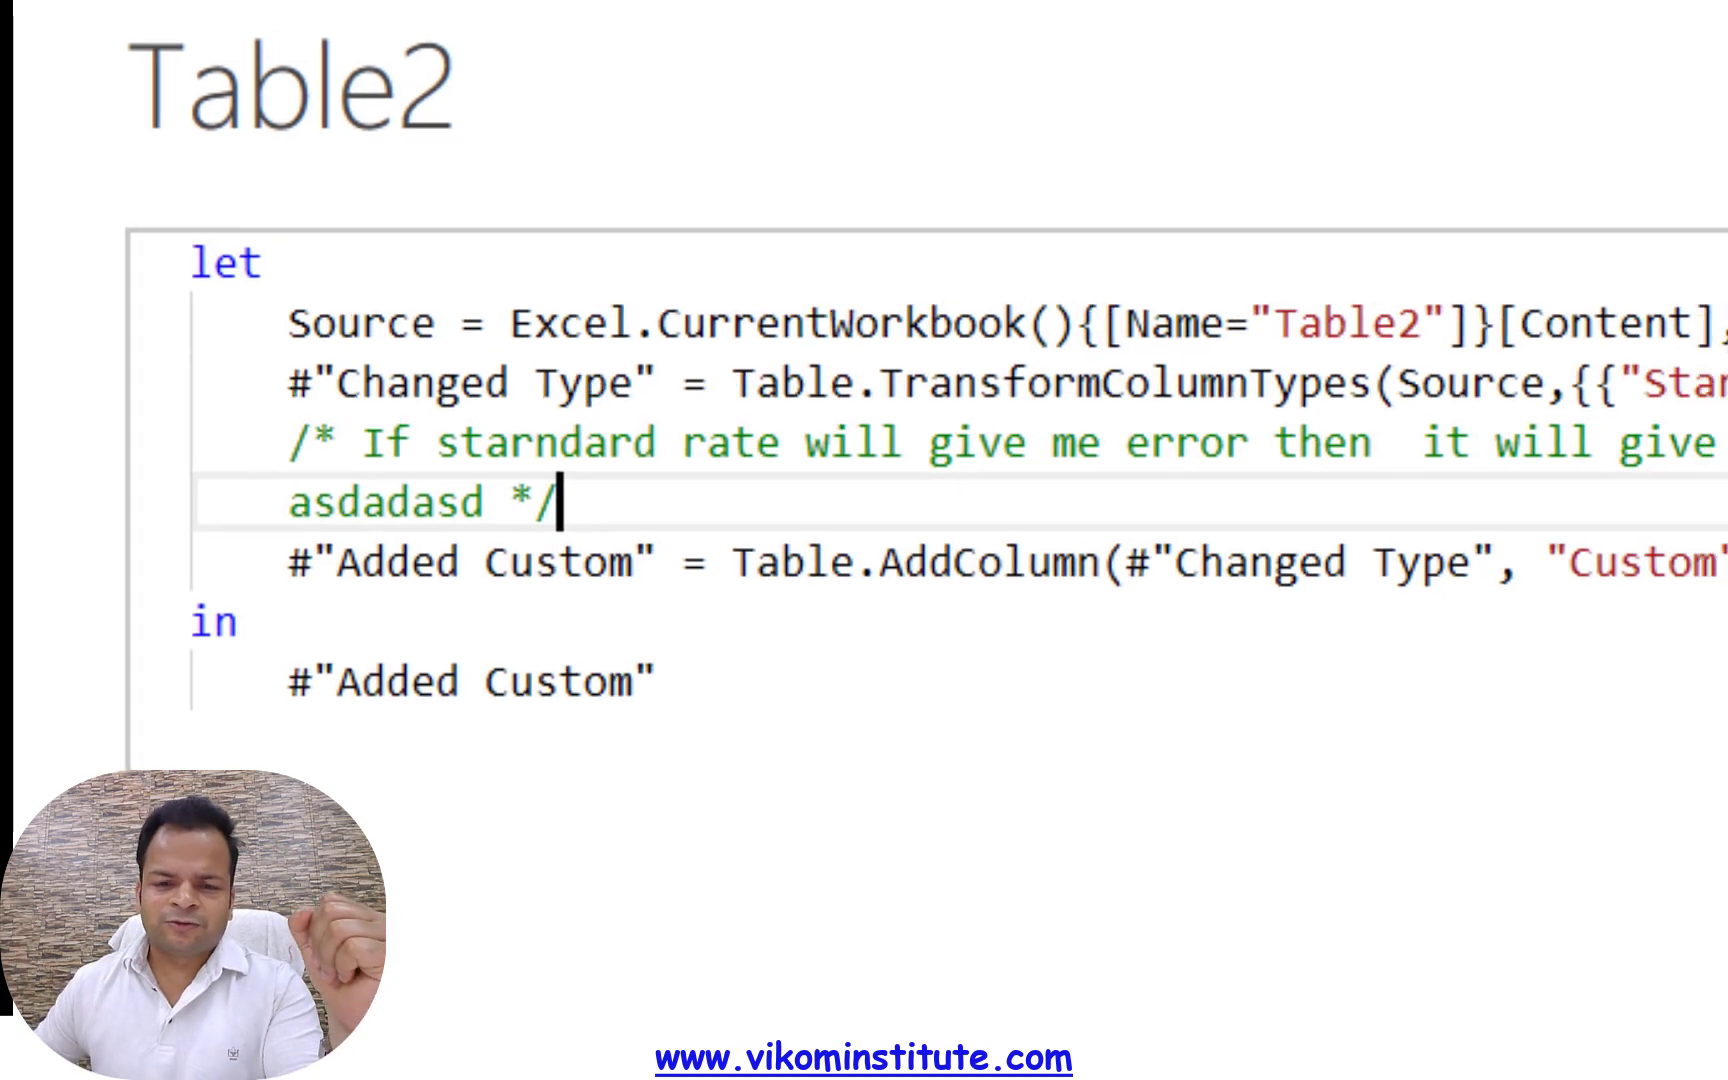
# Apply the edited M code, close the Power Query Editor and load the query into the workbook
pyautogui.click(1533, 958)
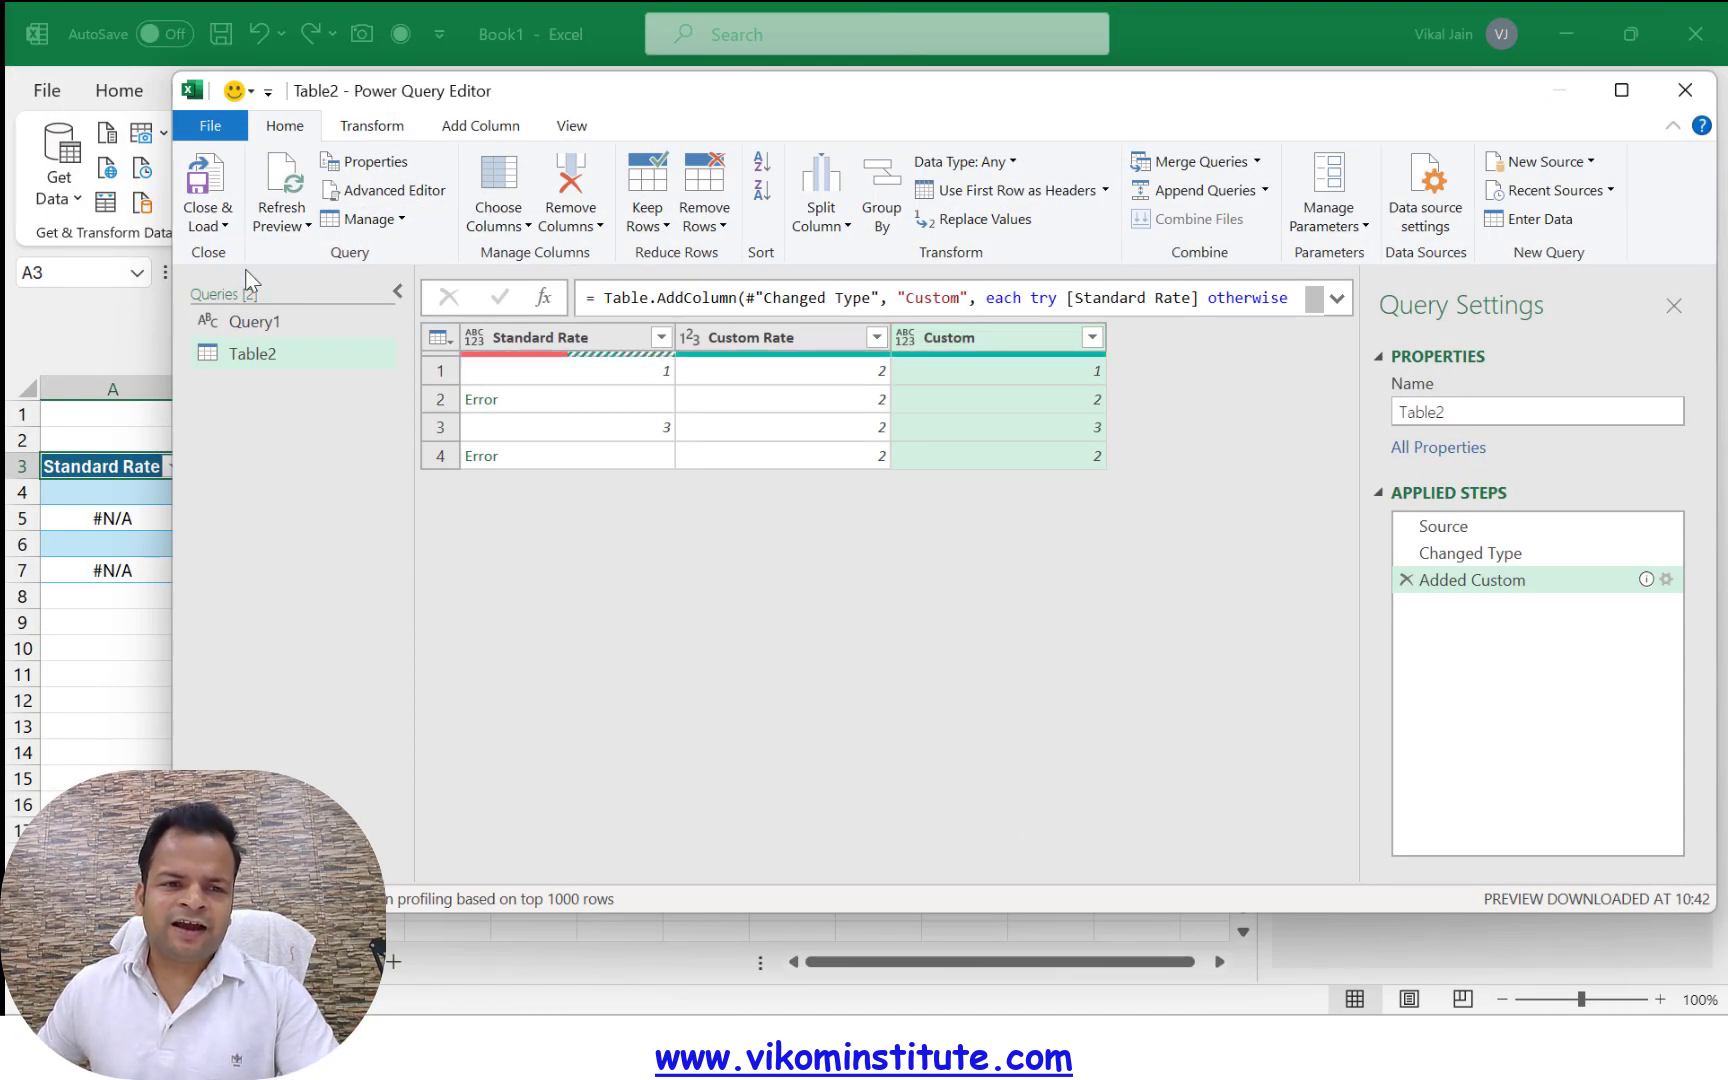
pyautogui.click(208, 226)
pyautogui.click(266, 252)
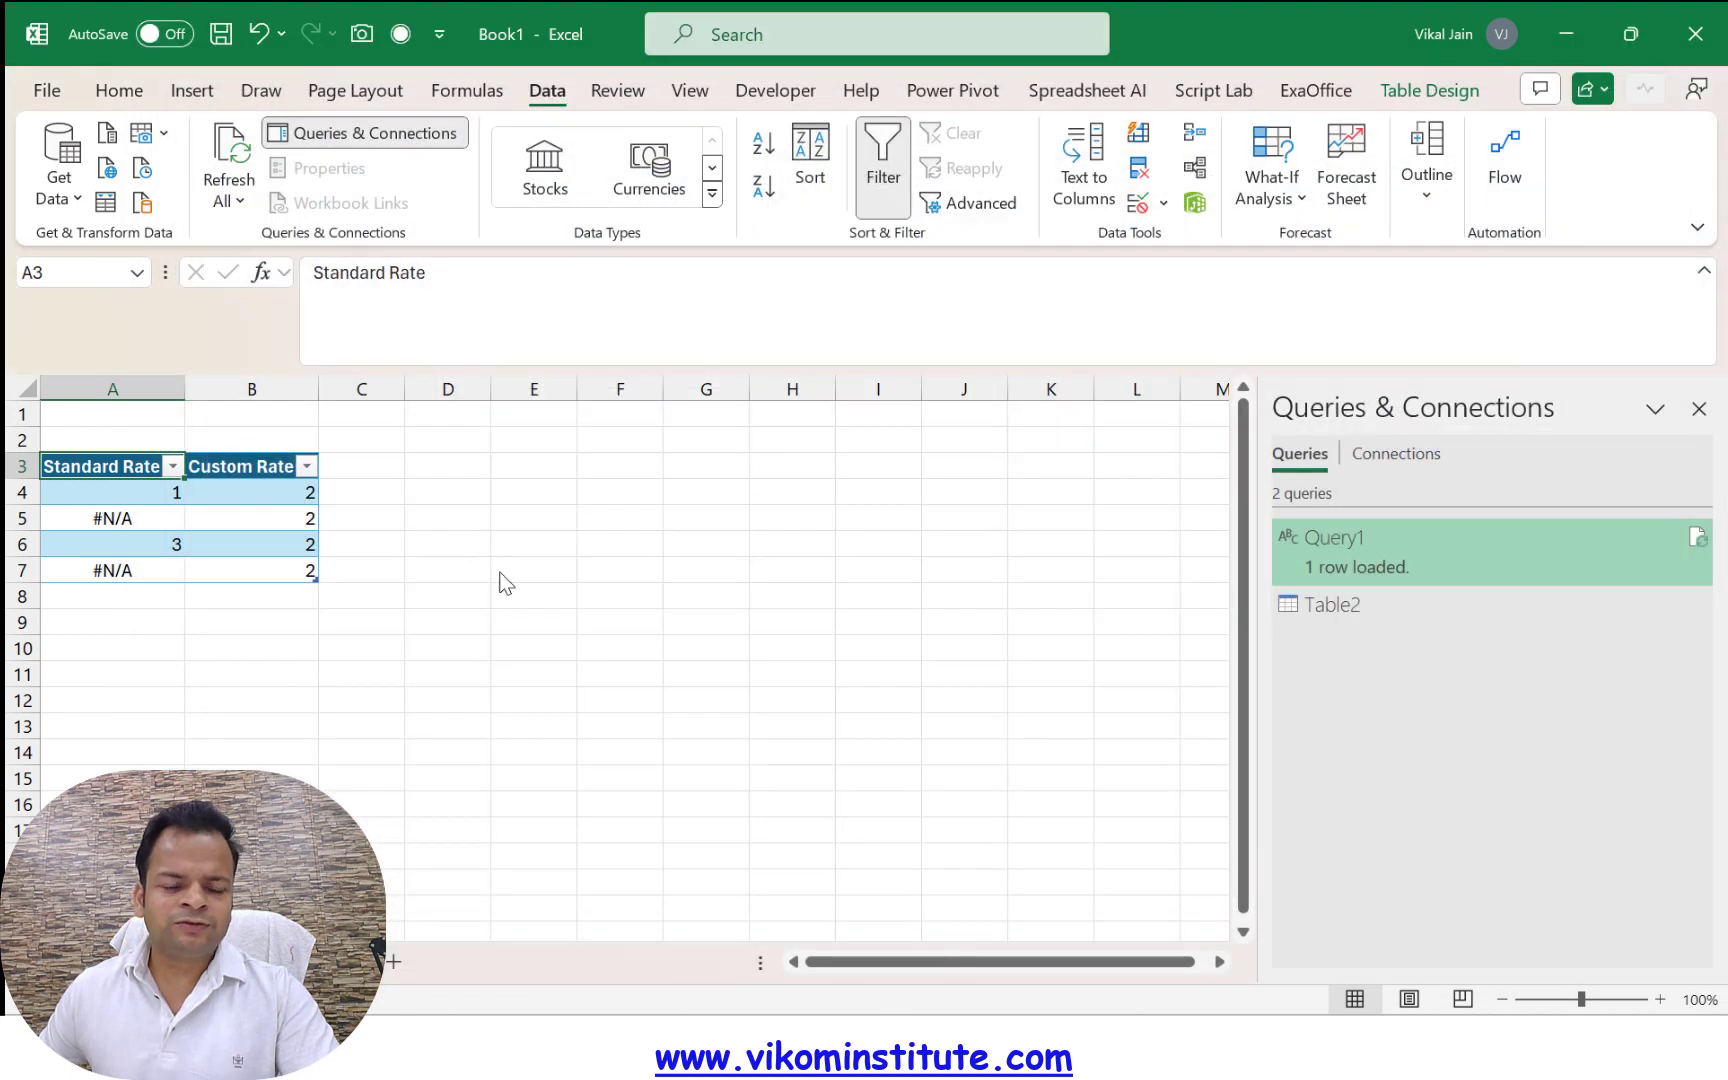